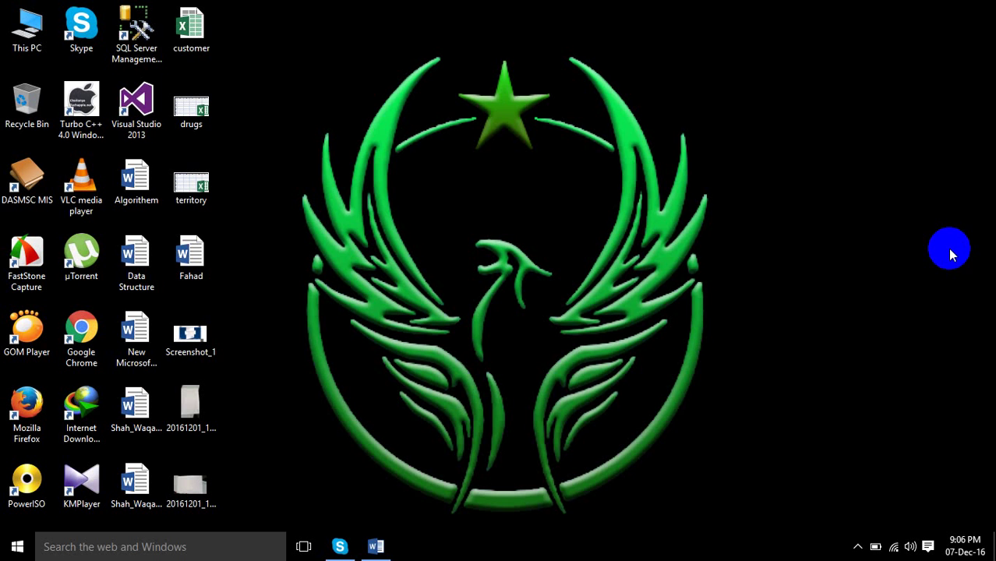
Launch Word into a blank document, glance at the Open page, and return to Document1.
click(378, 547)
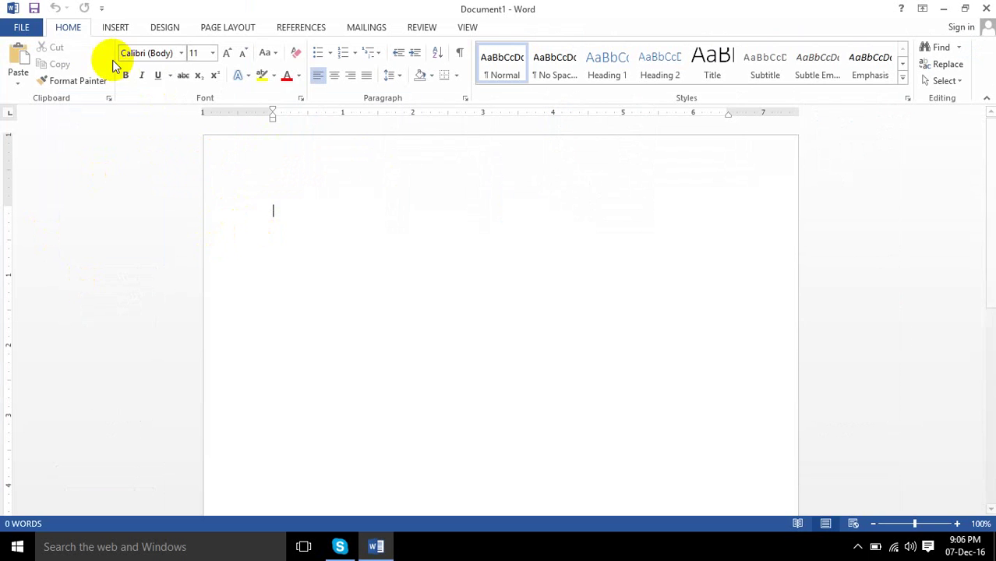
click(35, 31)
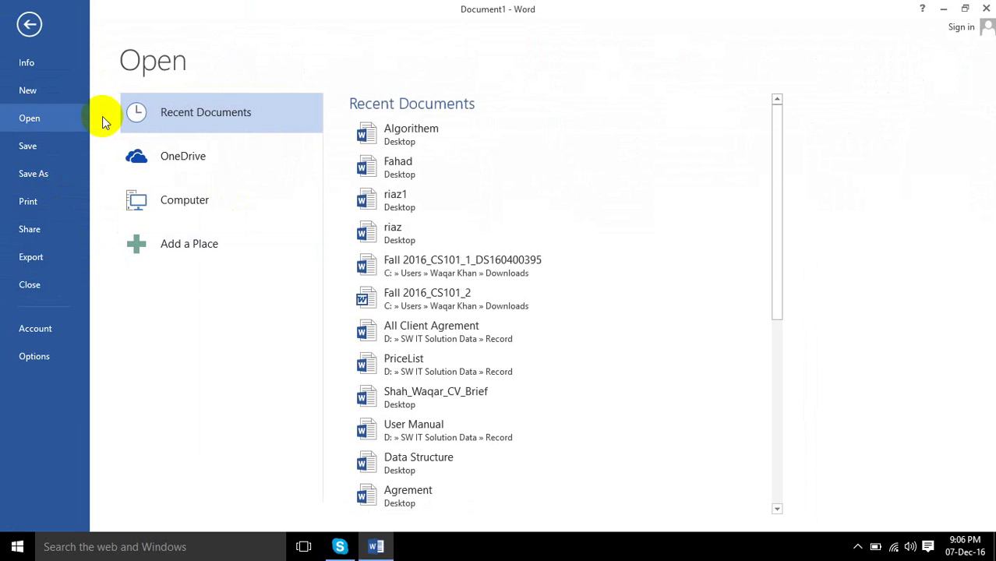
click(30, 25)
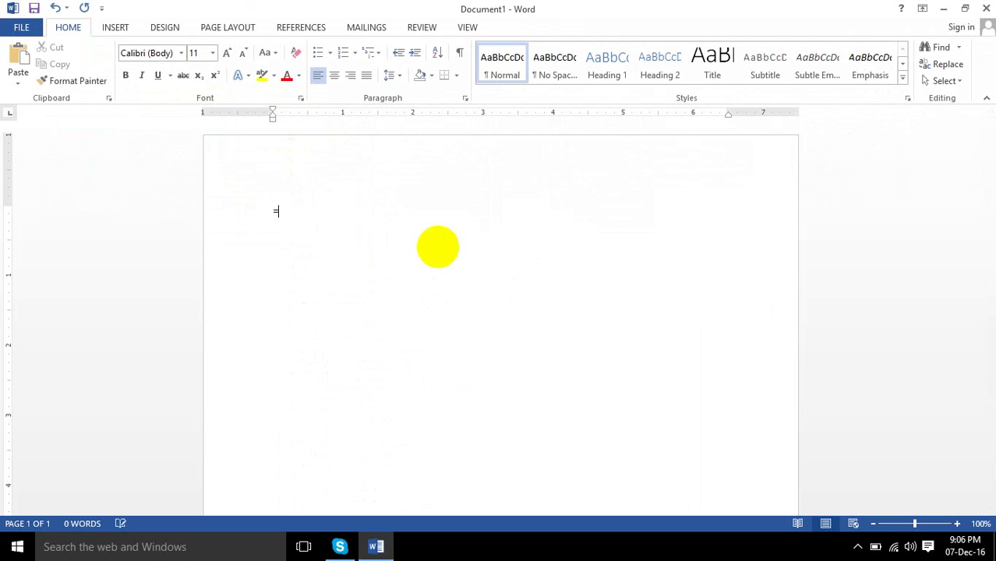
Generate sample paragraphs with =rand(), then select and deselect the first four paragraphs.
text(=rand()
text())
key(Return)
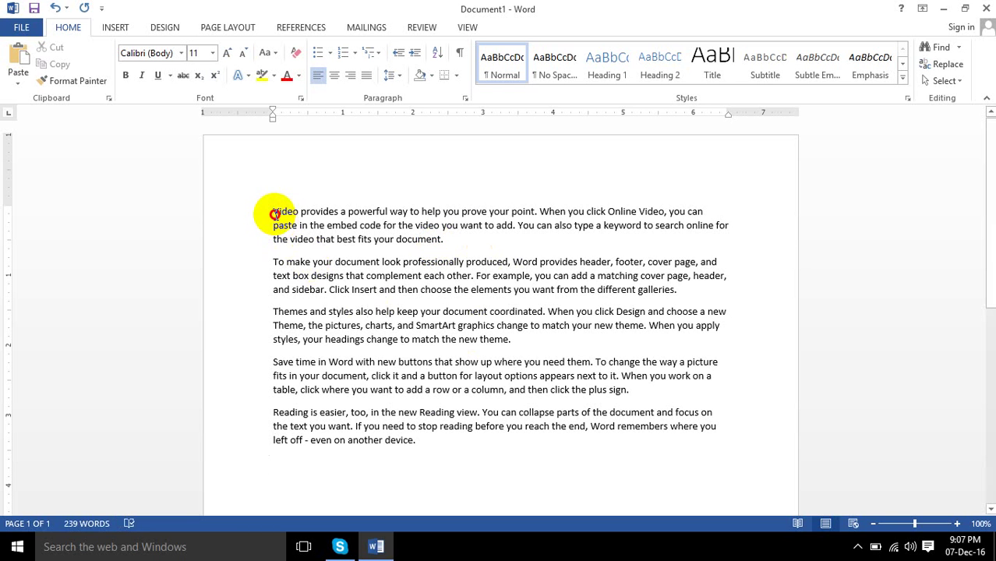
drag(273, 212, 459, 419)
click(401, 361)
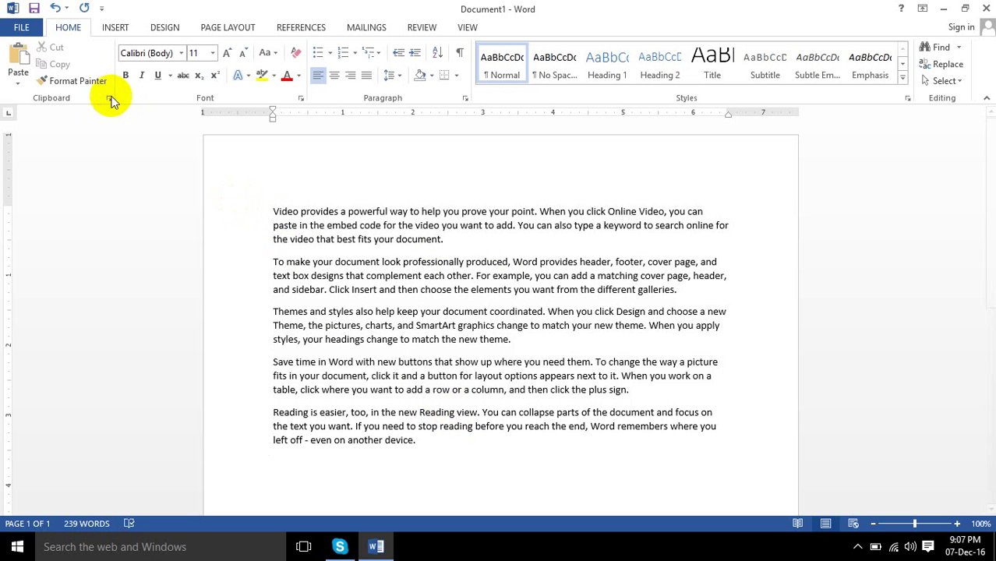
Go through FILE and Share to the Export page's Create PDF/XPS option.
click(31, 30)
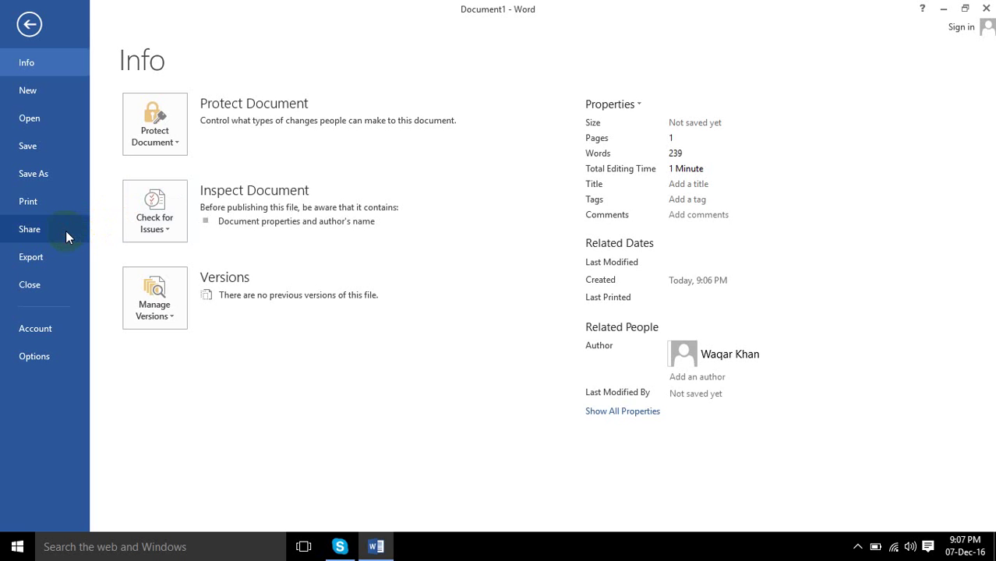
click(66, 231)
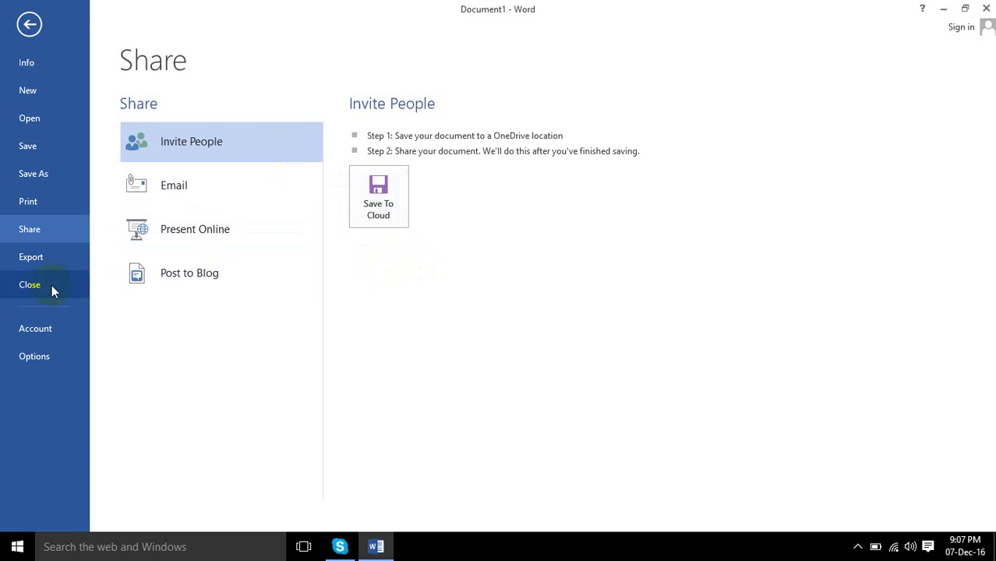
click(42, 266)
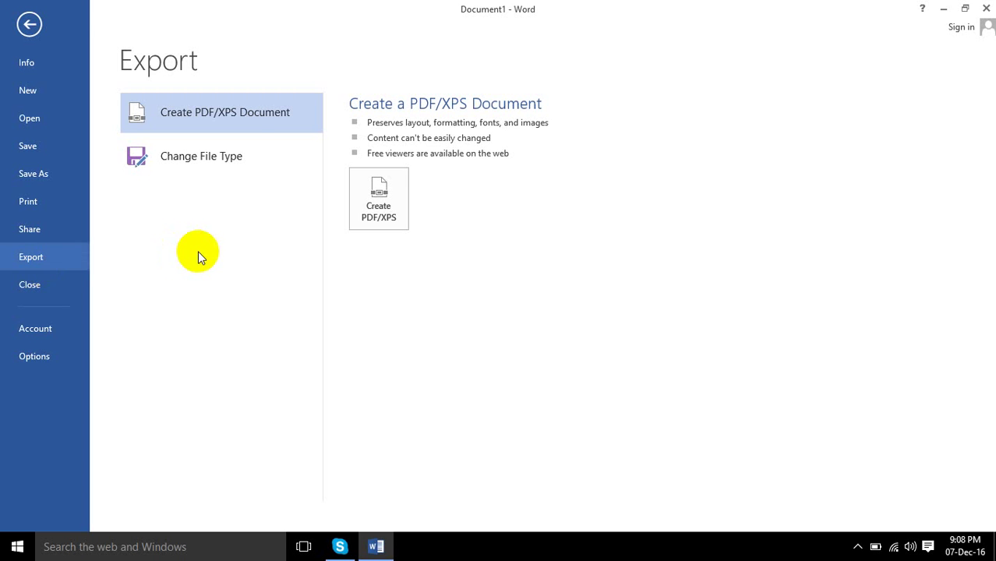
Under Change File Type keep Document and launch Save As.
click(251, 167)
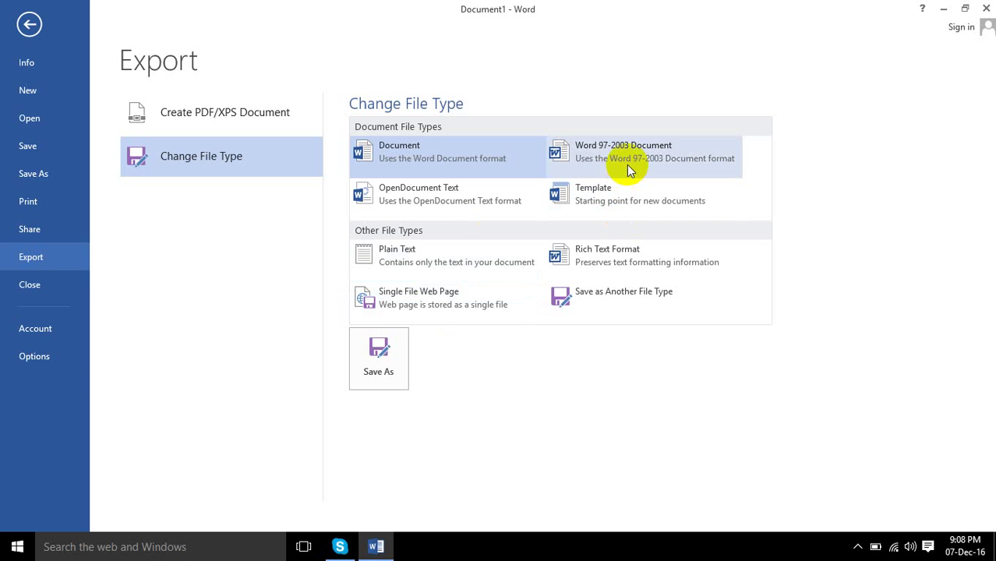
click(378, 359)
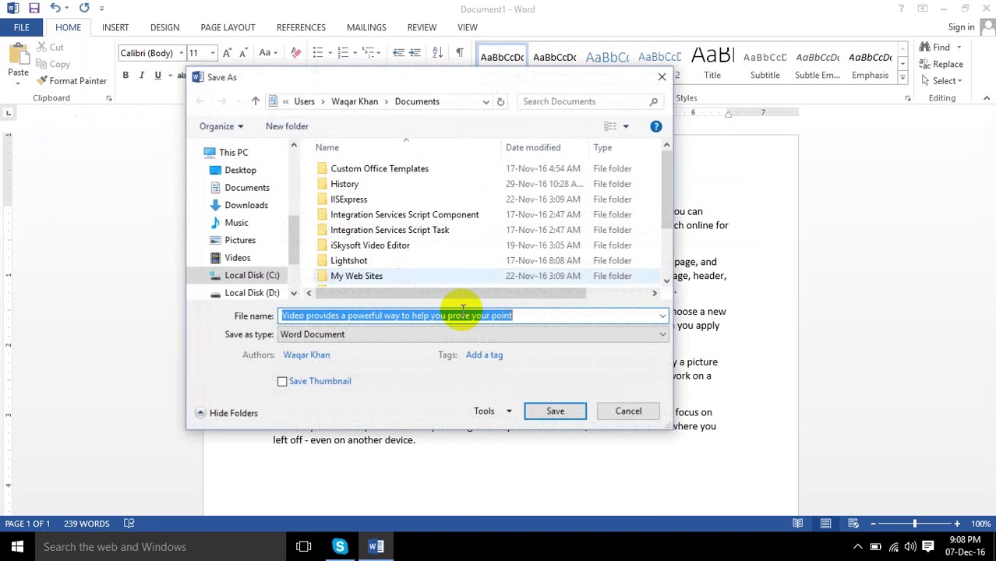
Leave Save as type on Word Document and cancel the Save As dialog.
click(506, 337)
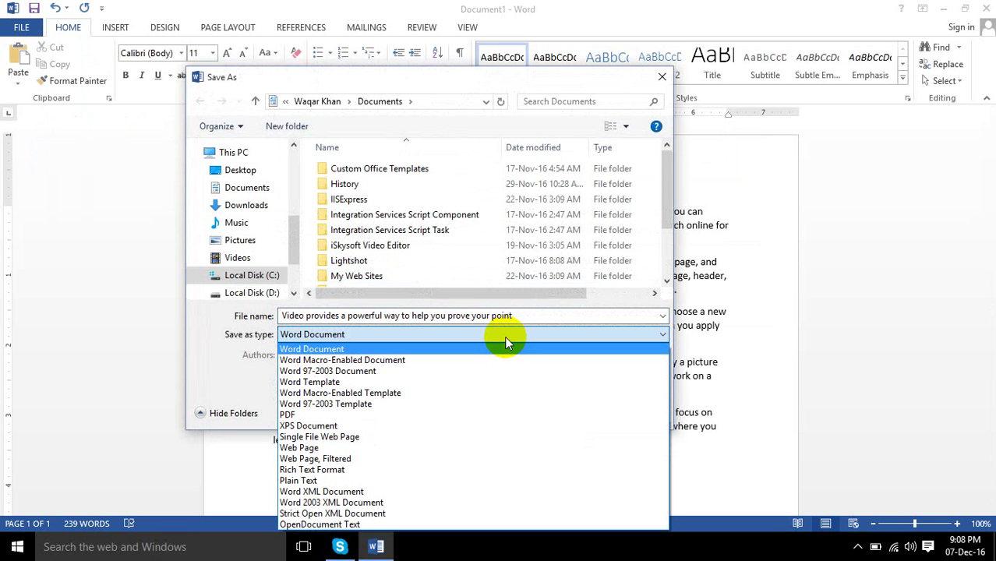
click(505, 336)
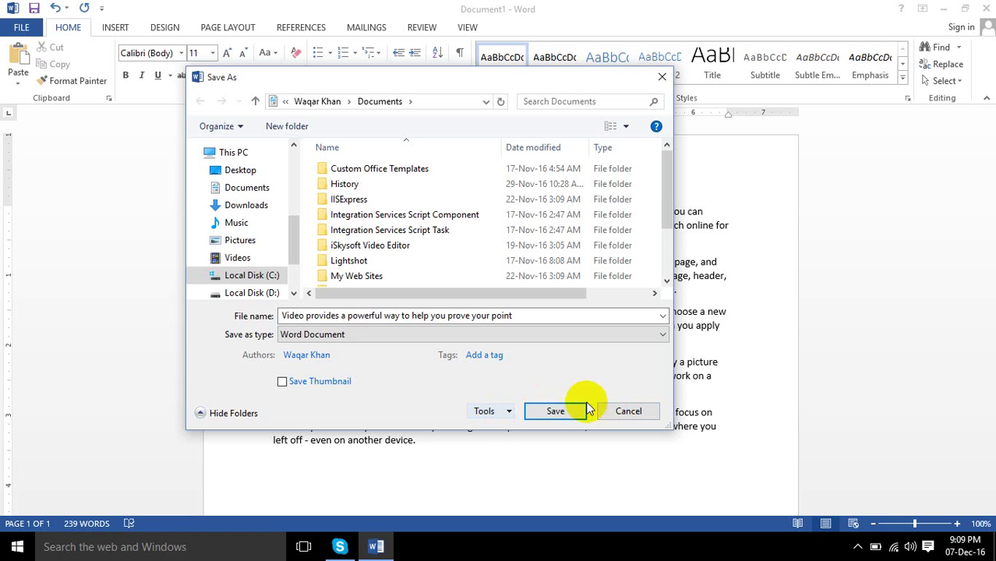
click(610, 410)
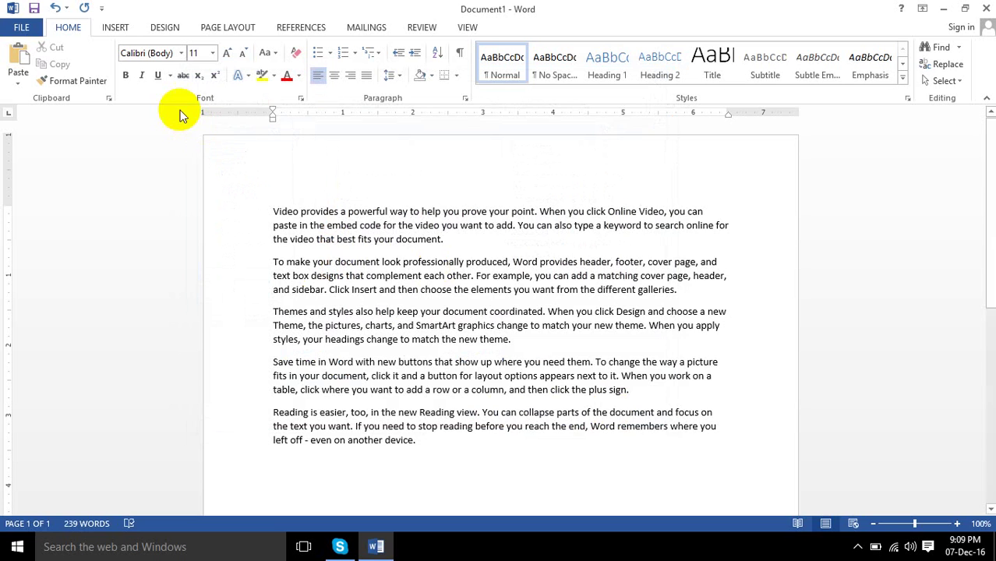
In Word Options, change the Office Theme from Light Gray to Dark Gray and apply it.
click(21, 27)
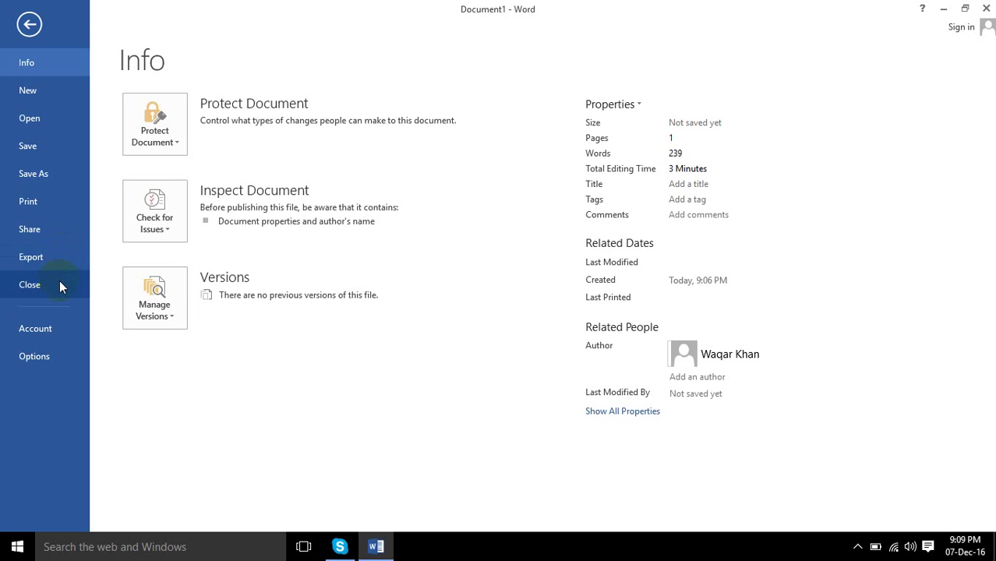
click(62, 328)
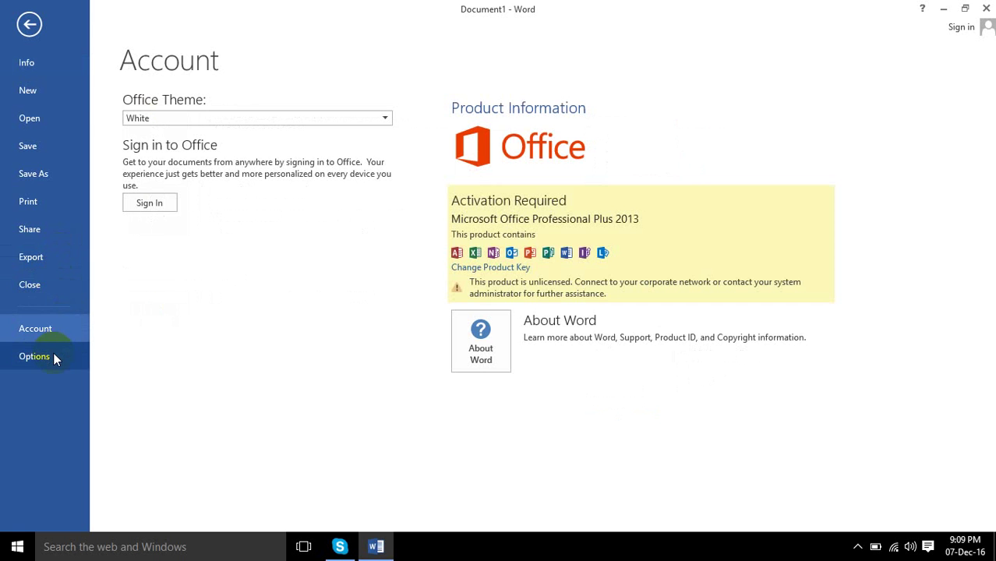
click(53, 353)
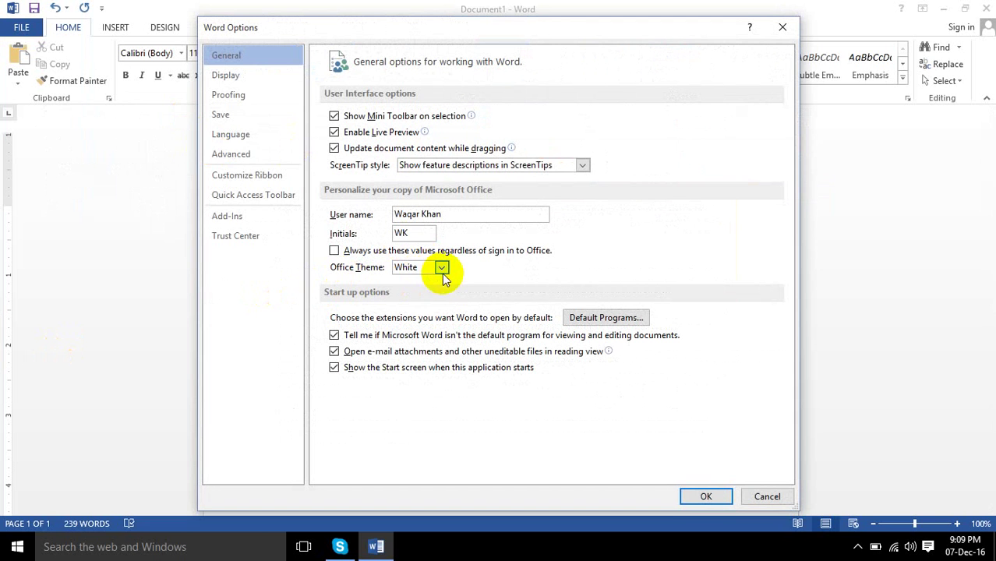
click(442, 272)
click(438, 294)
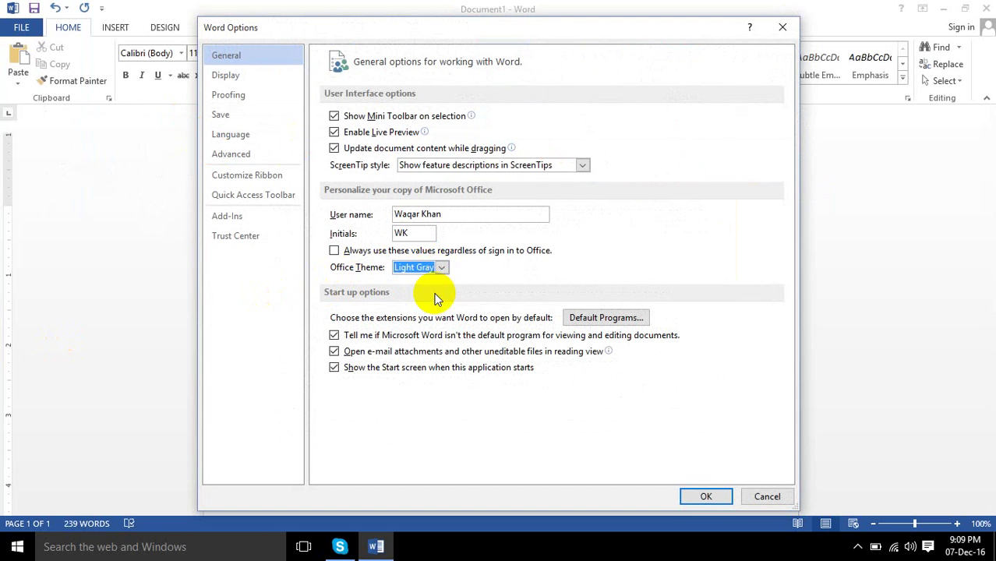
click(441, 267)
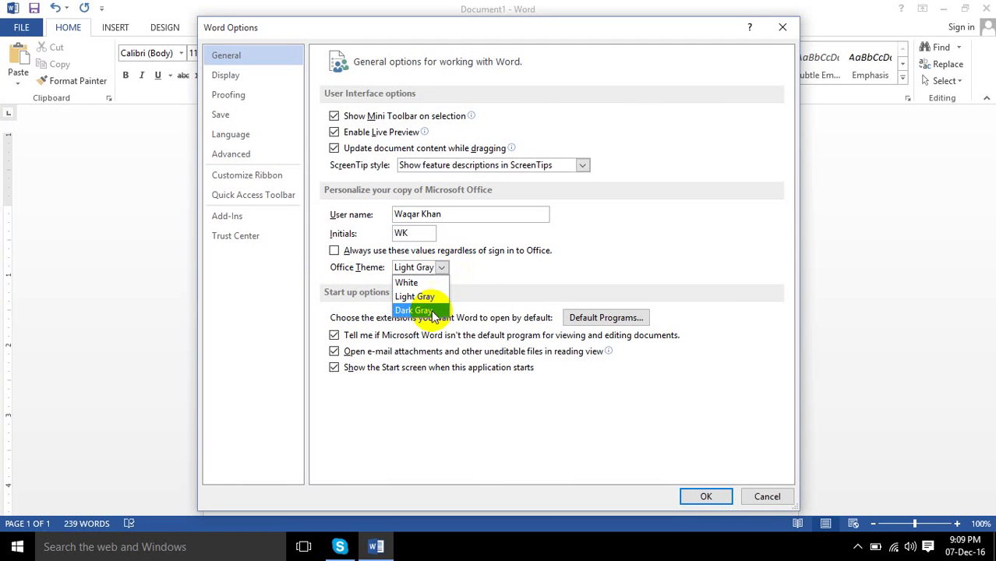
click(434, 315)
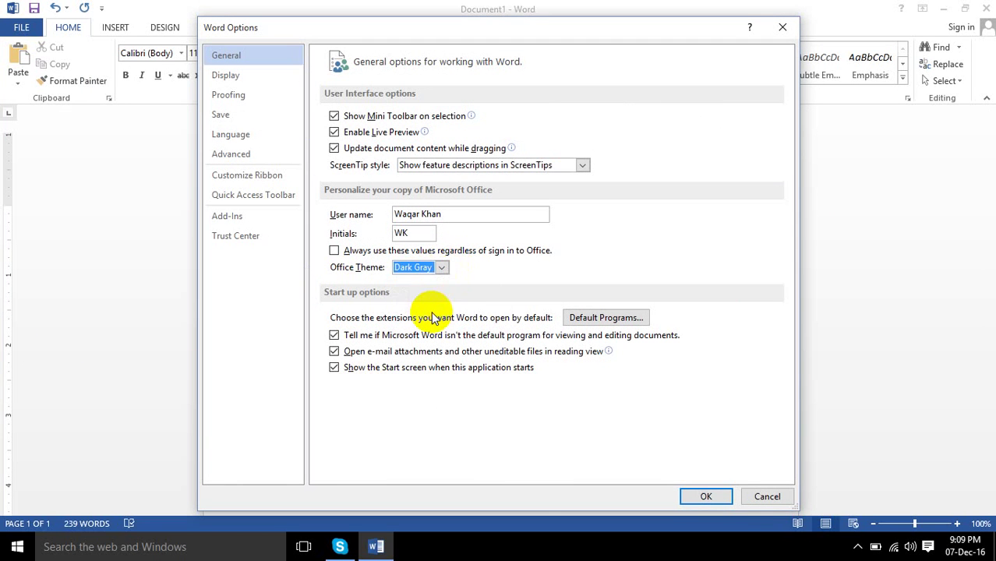
click(708, 496)
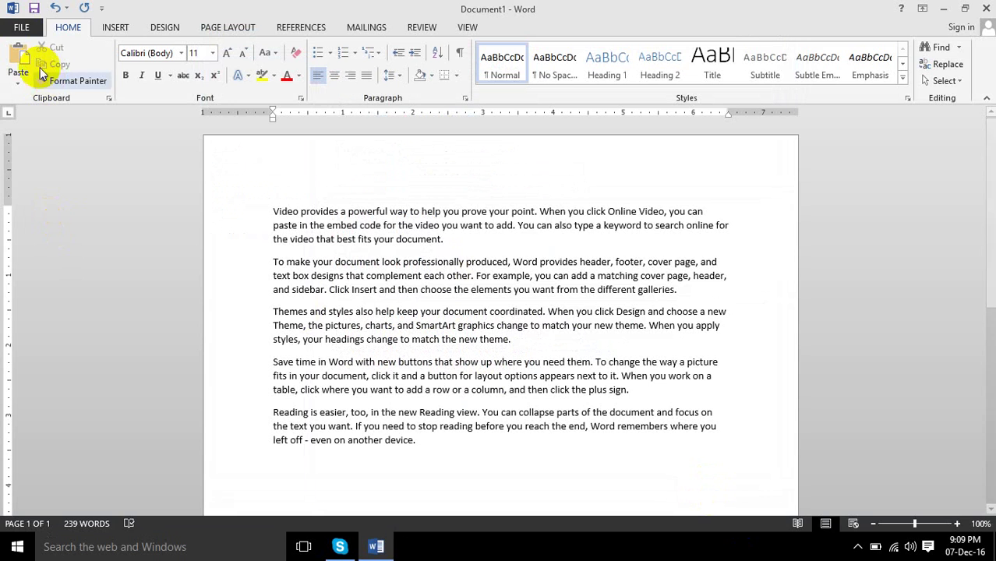
Open Word Options and select the user name text on the General page.
click(30, 32)
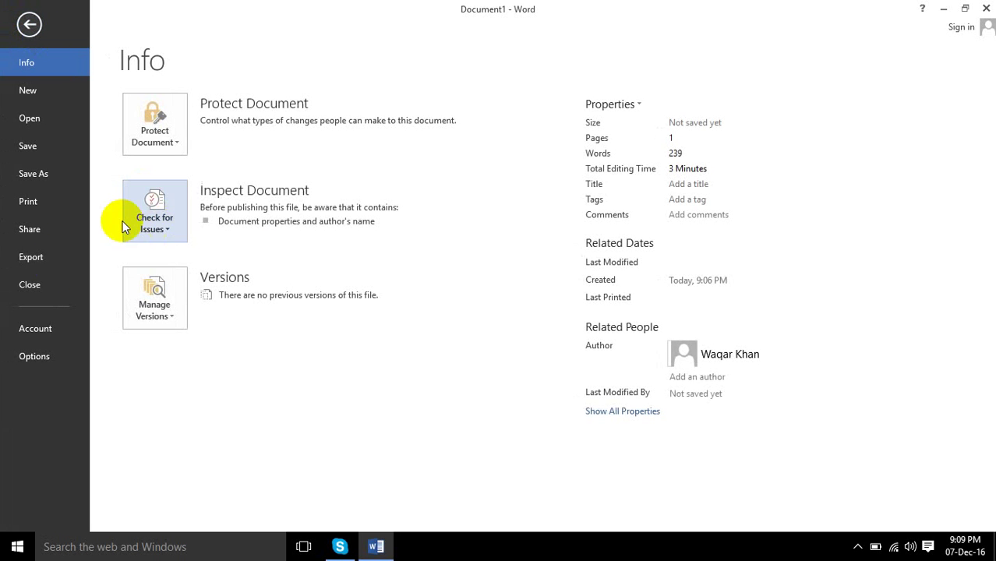
click(58, 360)
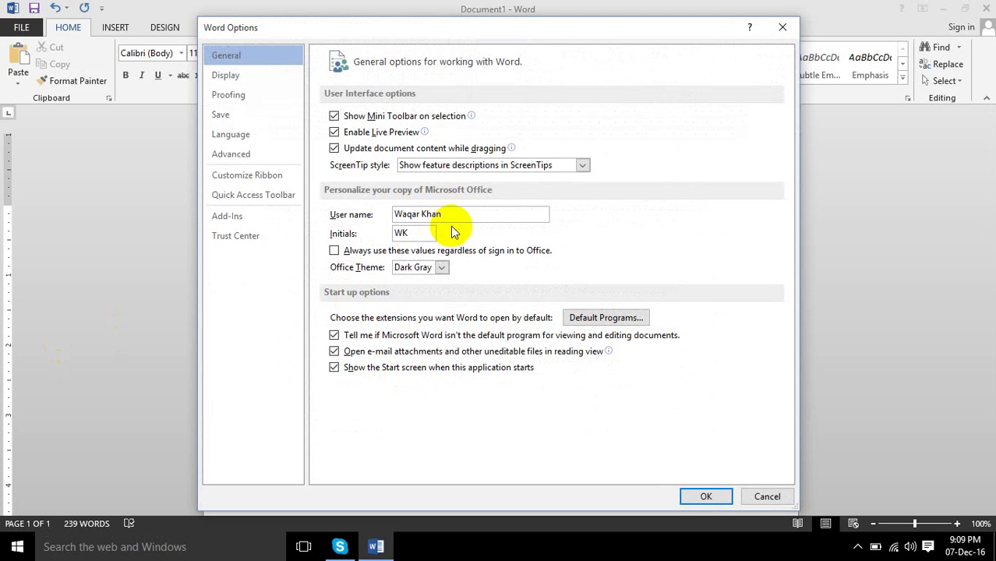
drag(452, 219, 394, 215)
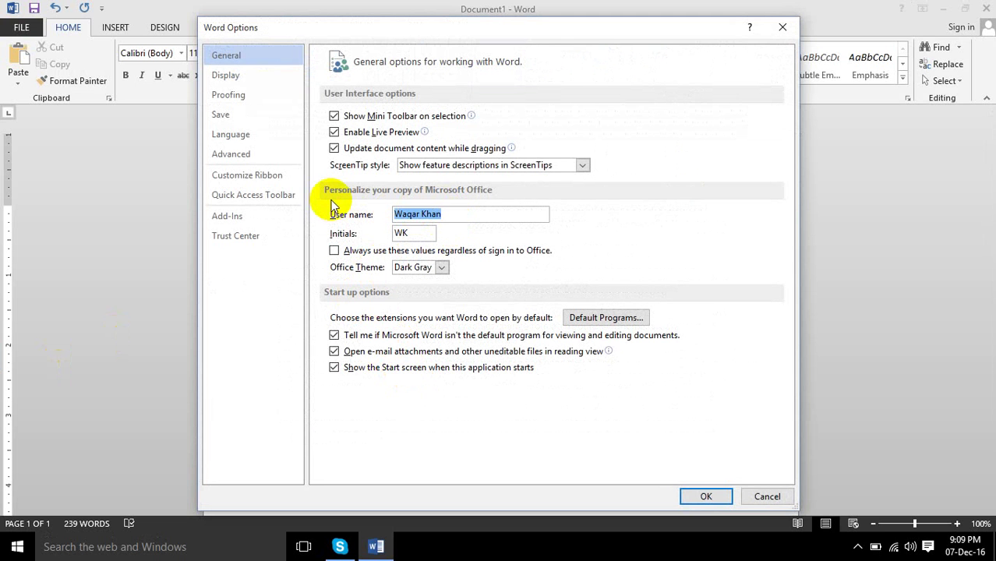
Browse the Save, Proofing, Display, Language and Customize Ribbon pages, finishing on Save.
click(262, 115)
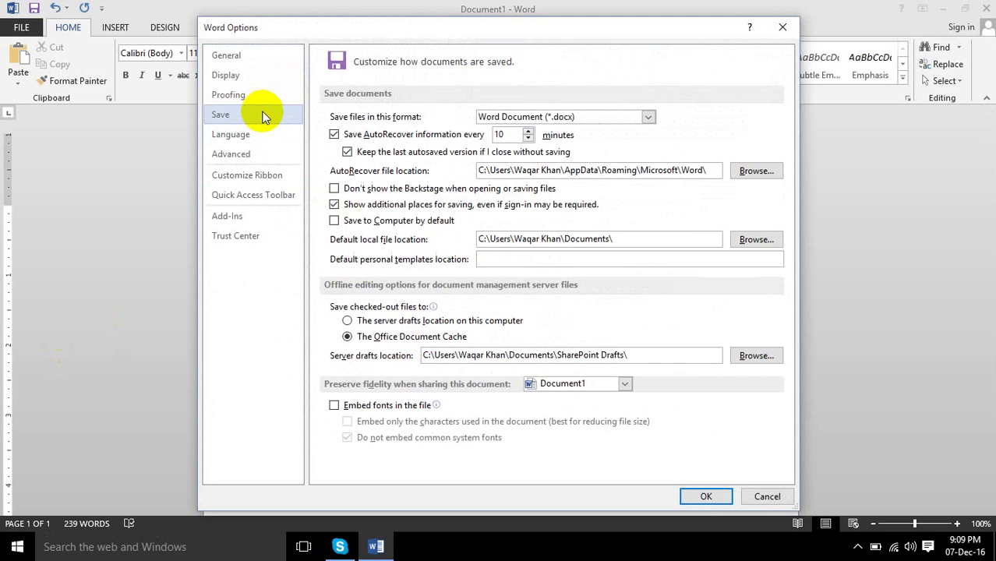
click(250, 98)
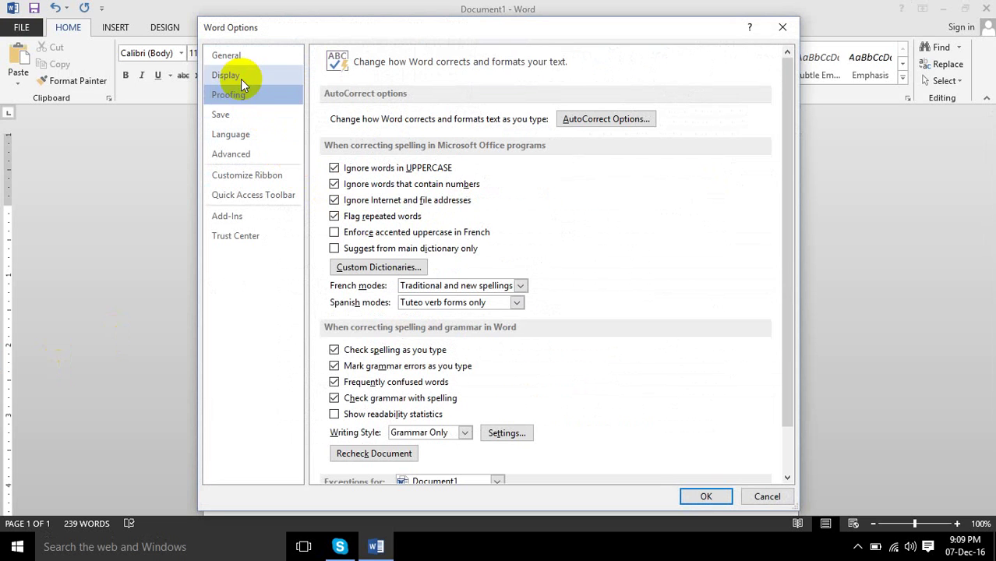
click(241, 78)
click(251, 113)
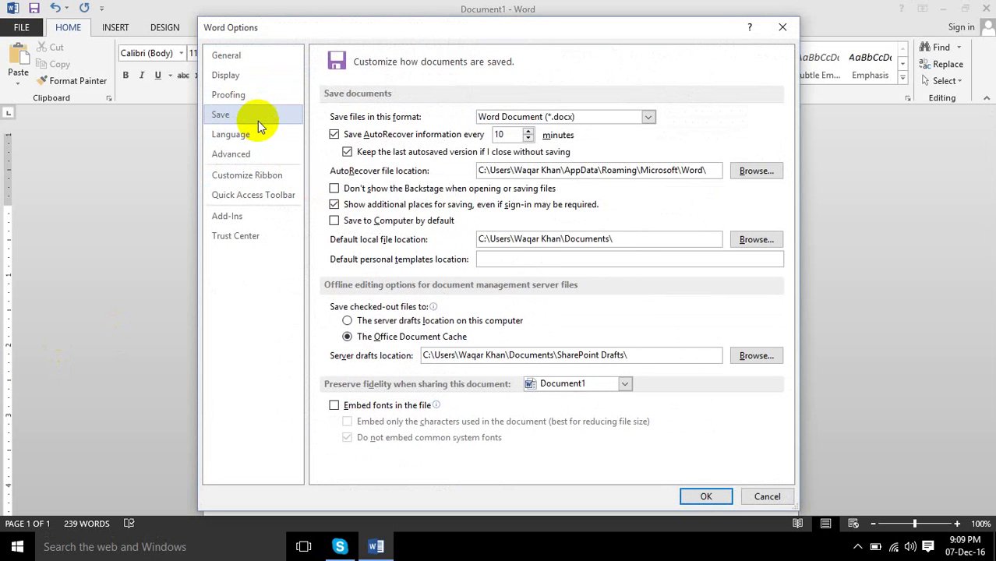
click(260, 134)
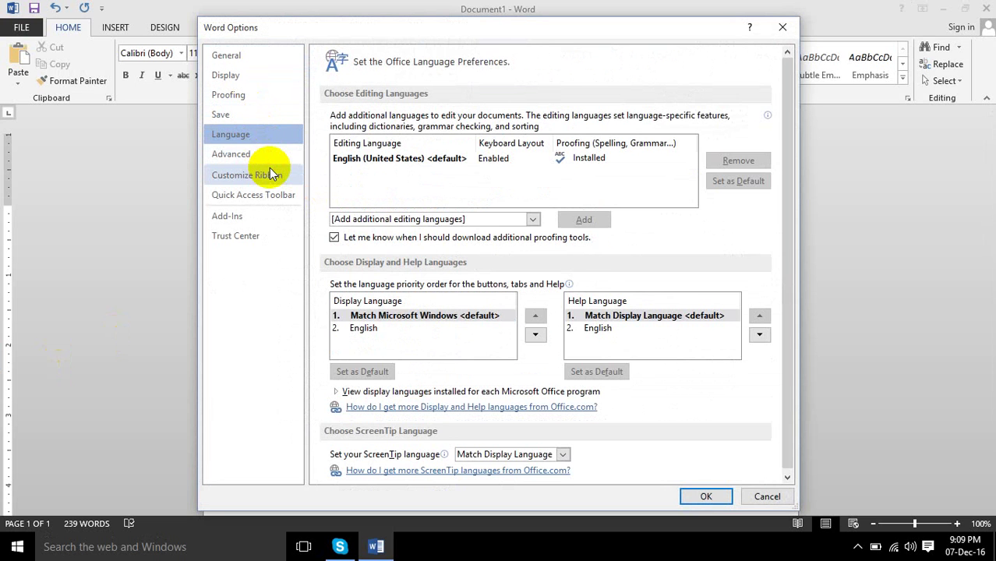
click(265, 174)
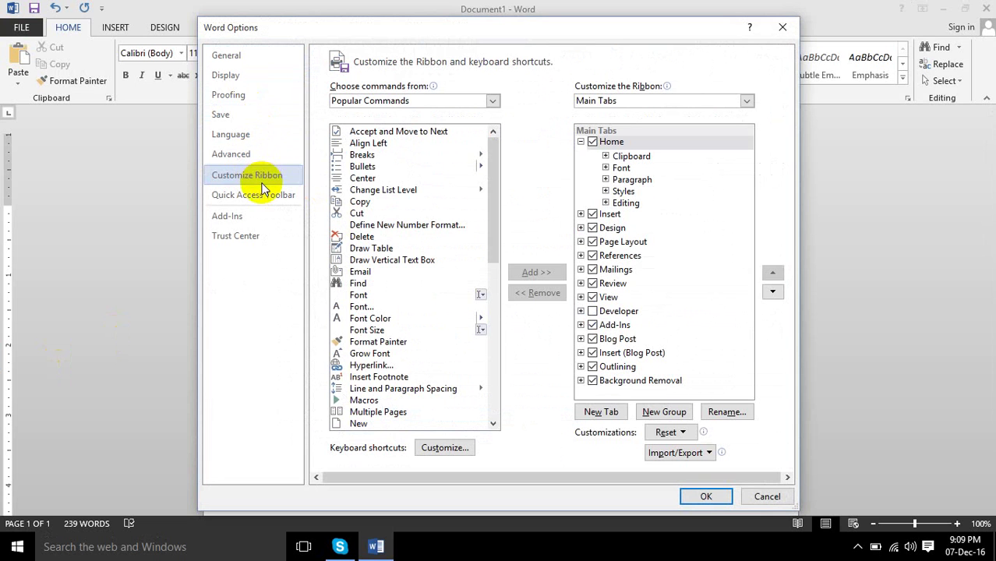
click(253, 121)
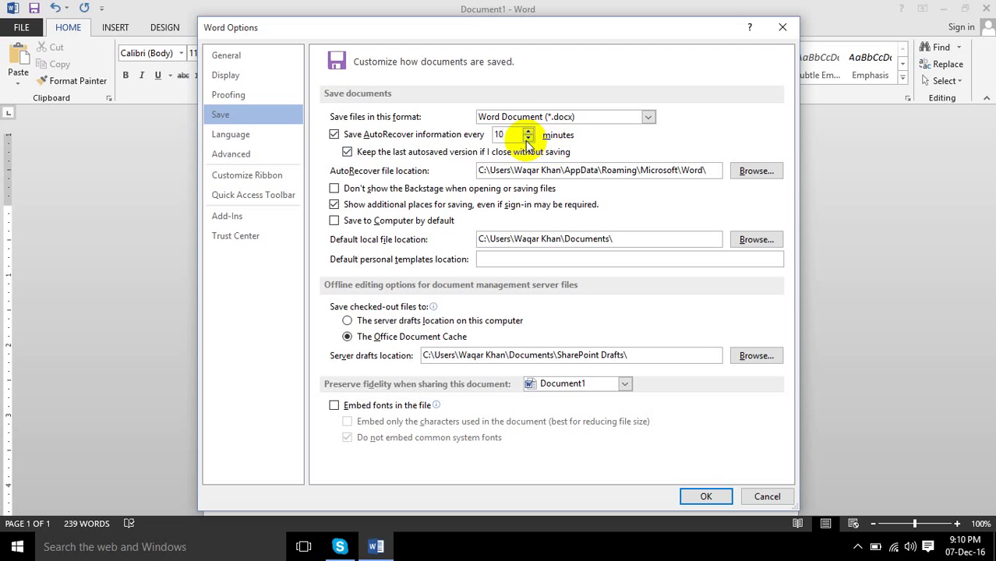
Adjust the AutoRecover interval spinner to 14 minutes.
click(529, 140)
click(529, 139)
click(529, 139)
click(528, 131)
click(528, 131)
click(528, 131)
click(528, 131)
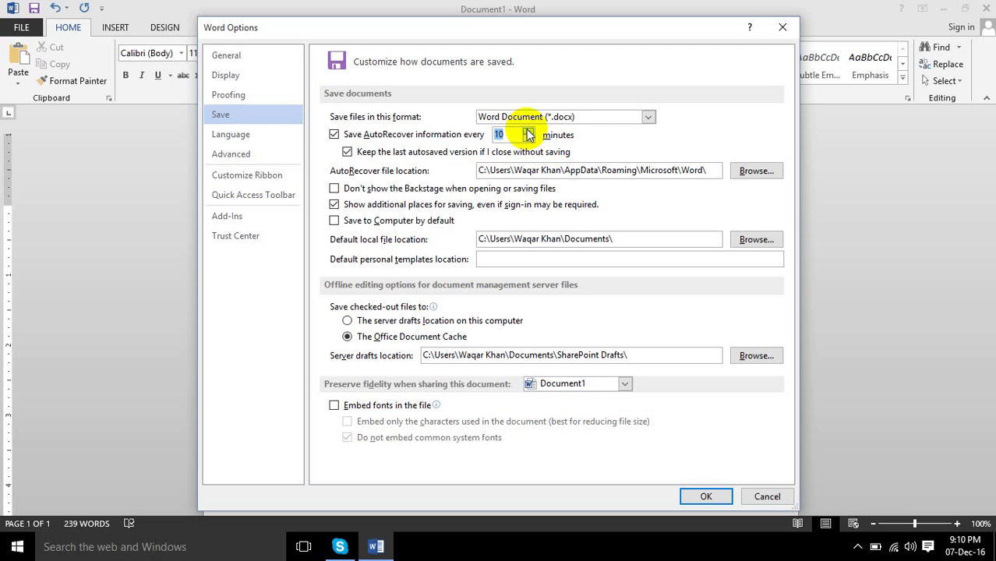
click(528, 131)
click(528, 131)
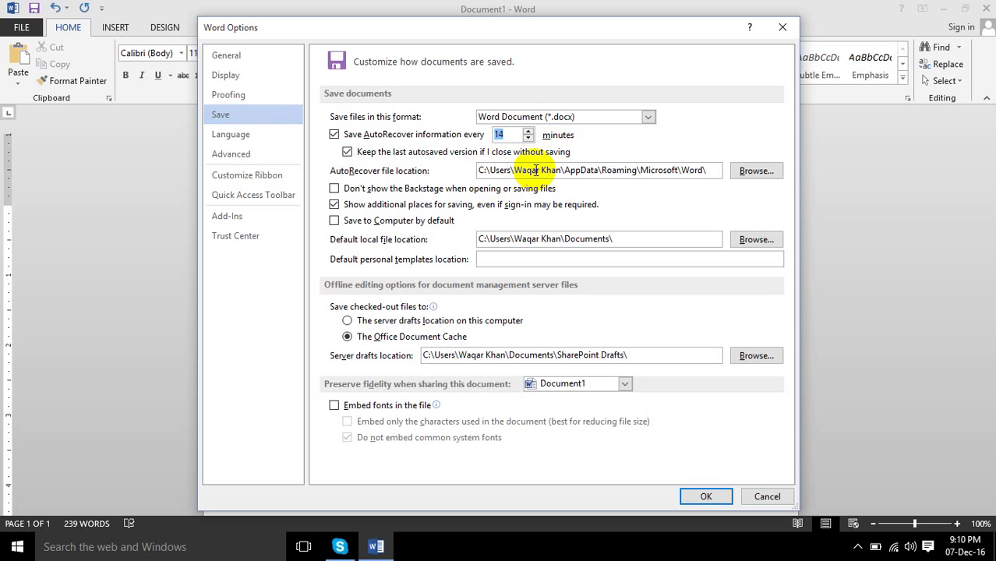
Check the AutoRecover file location, then move via Language to the Advanced options.
click(536, 170)
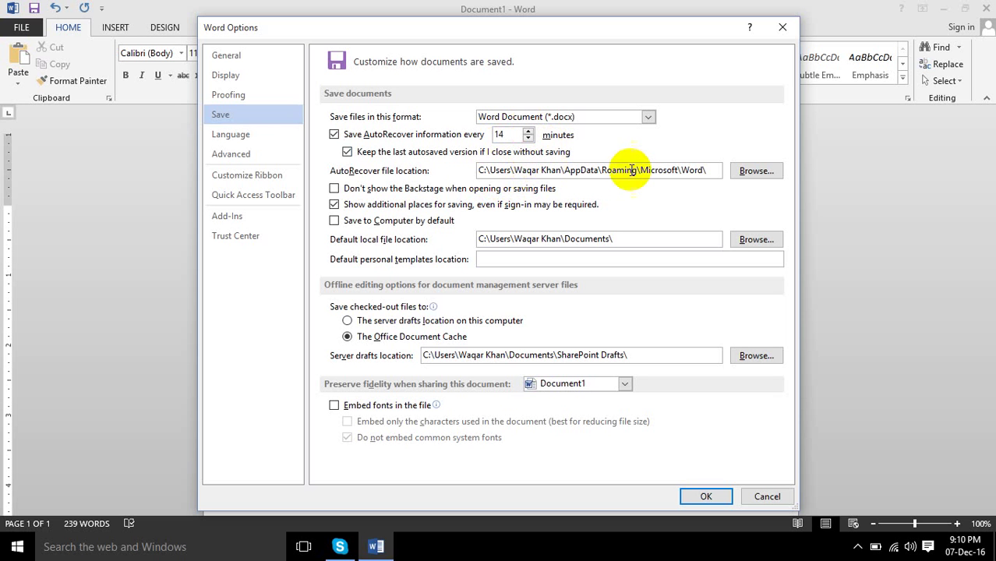
click(277, 133)
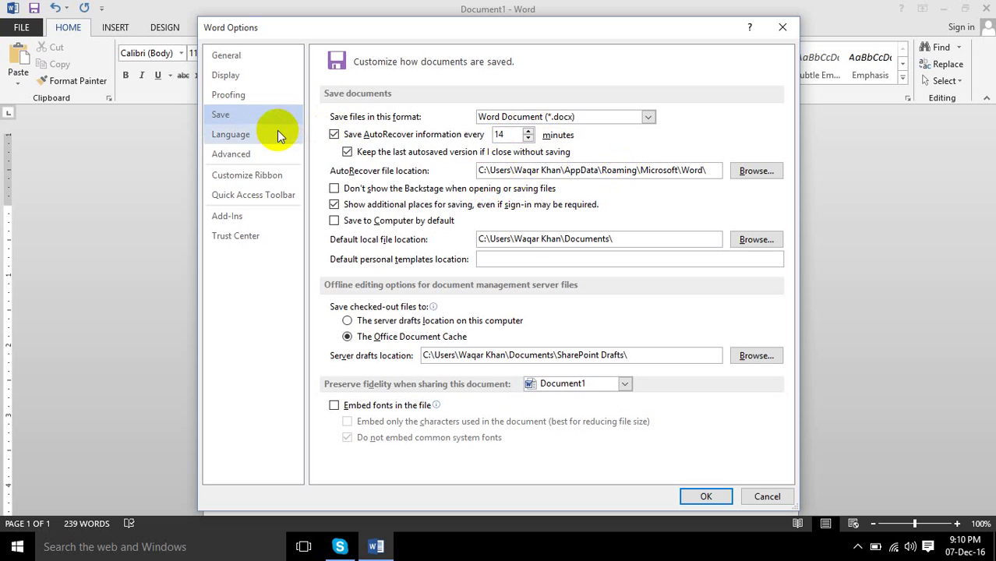
click(268, 156)
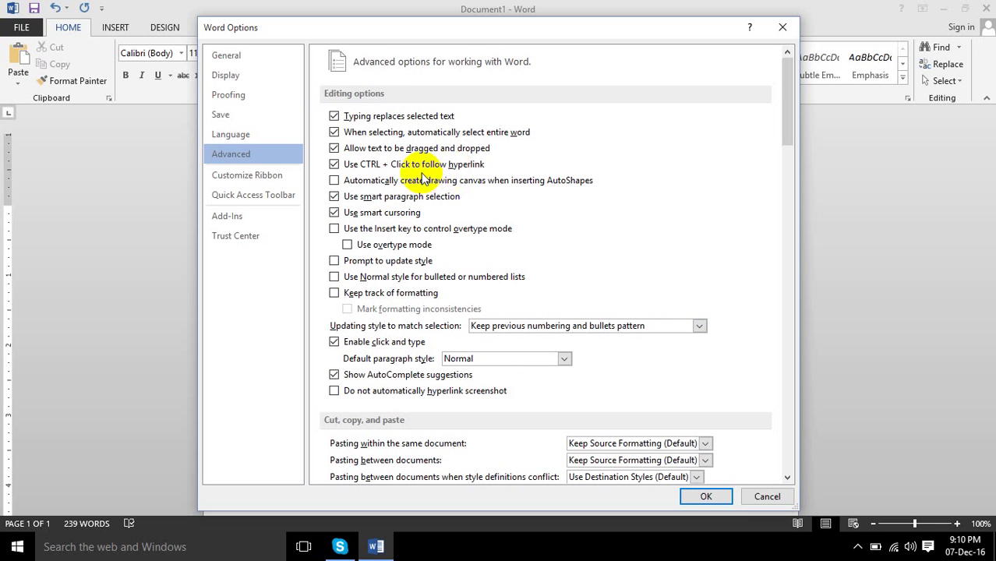
Toggle 'Use CTRL + Click to follow hyperlink' off and back on, then confirm with OK.
click(339, 168)
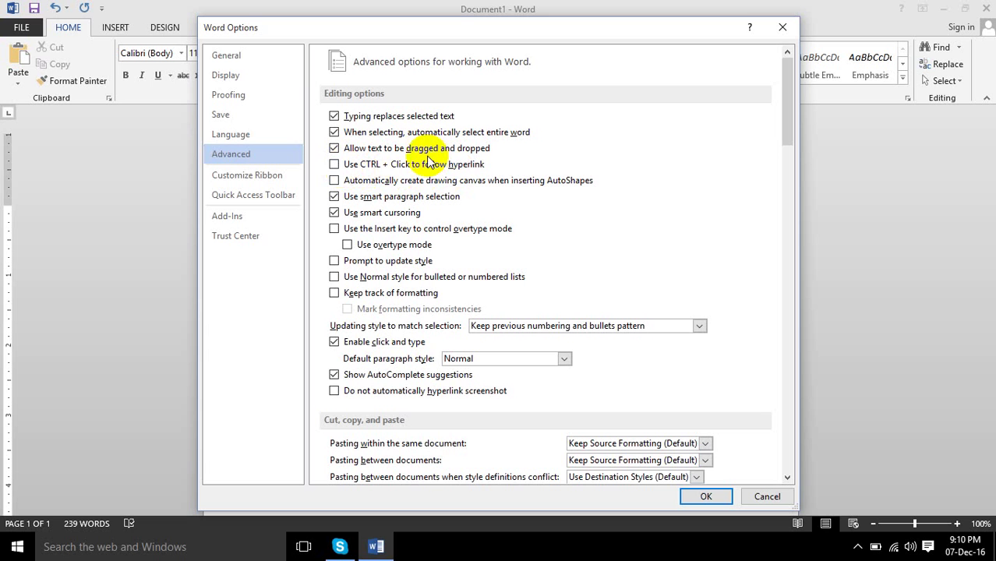
click(335, 165)
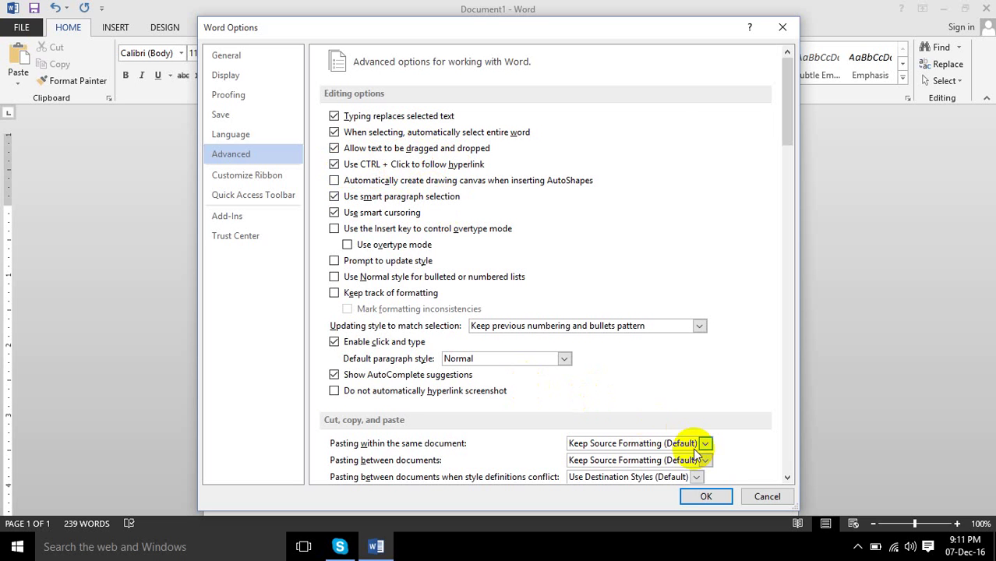
click(701, 494)
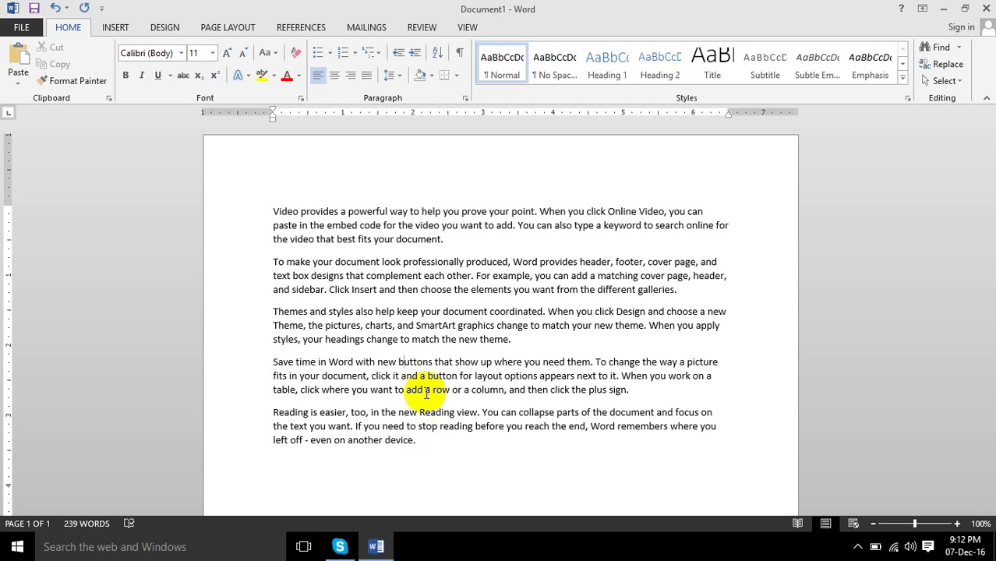
Drag-select the first paragraph, clear it, and drag-select it again.
click(443, 242)
drag(442, 242, 275, 211)
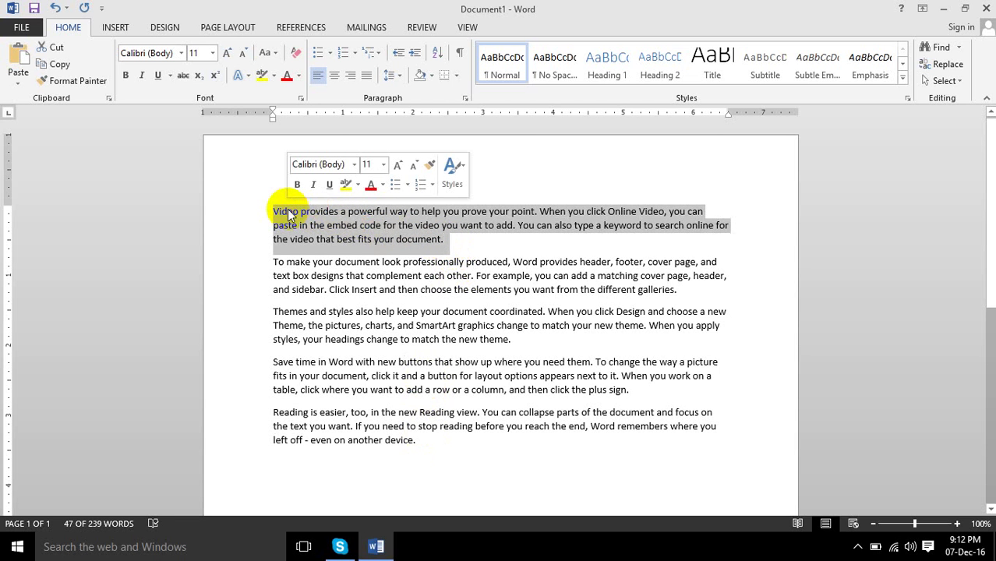
click(301, 226)
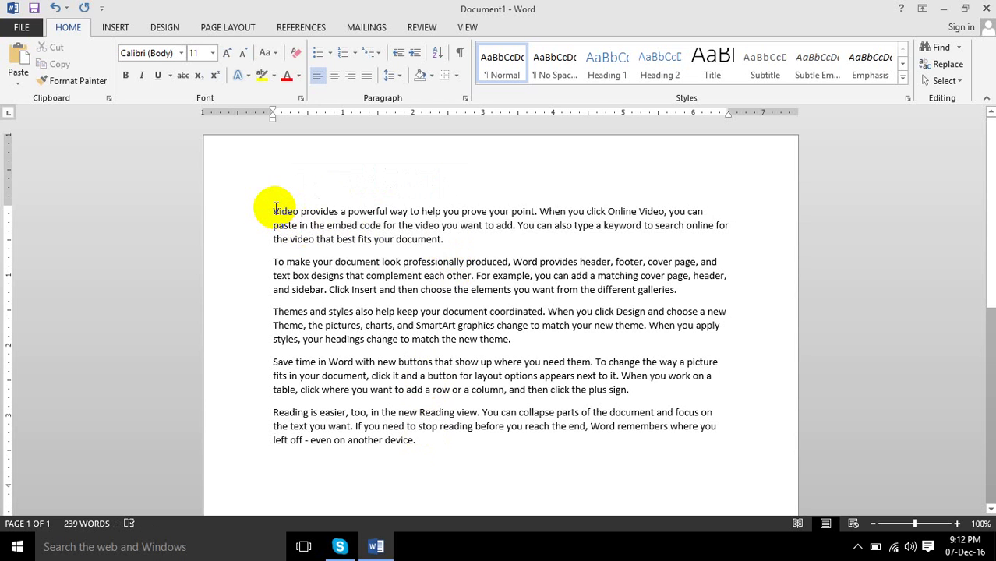
drag(274, 210, 444, 240)
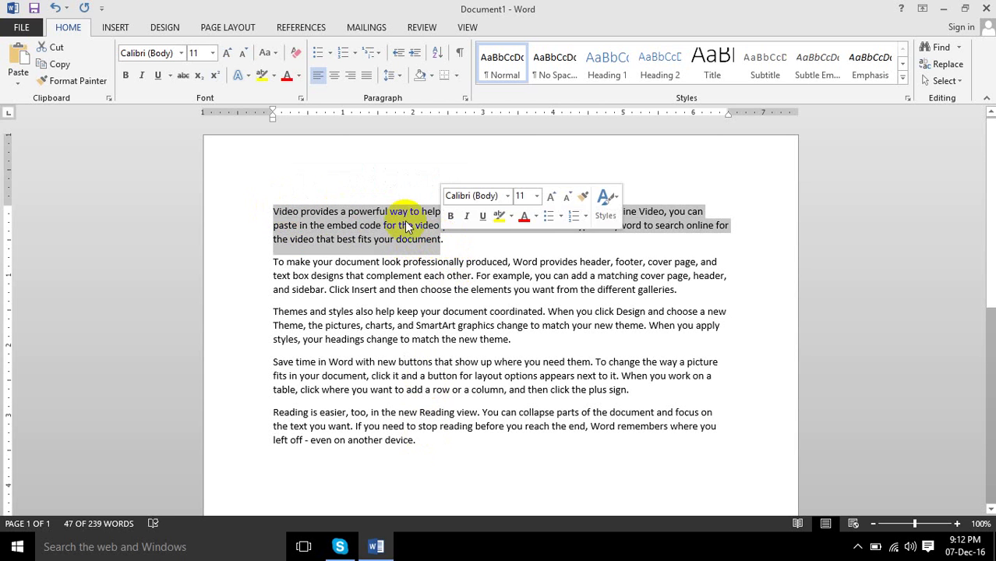
Practise keyboard selection from 'Video' with Shift+Right, Shift+End and Shift+Down.
click(318, 195)
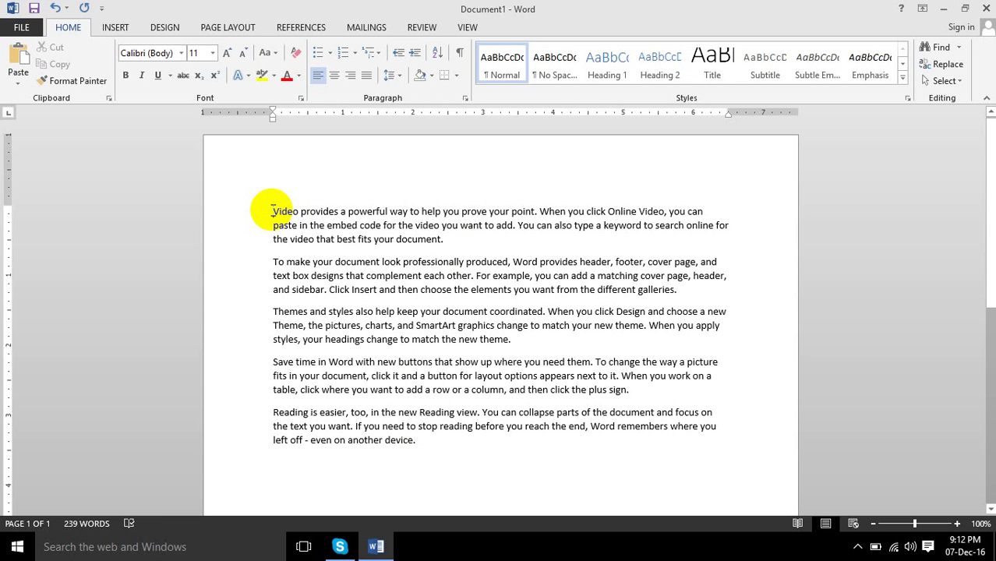
key(shift+Right)
key(shift+Right)
key(shift+Right)
key(shift+Right)
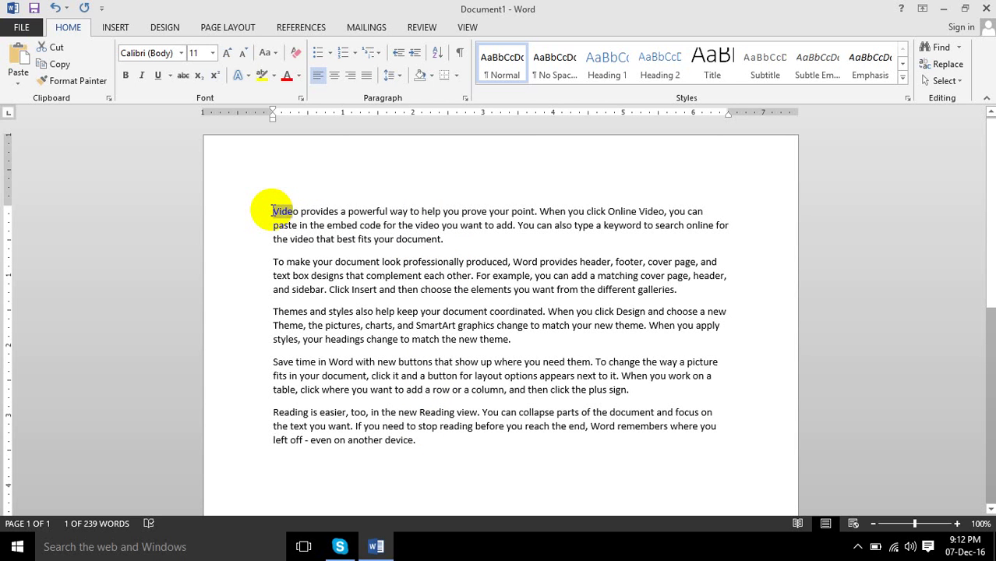
key(shift+Right)
key(shift+Right)
key(Left)
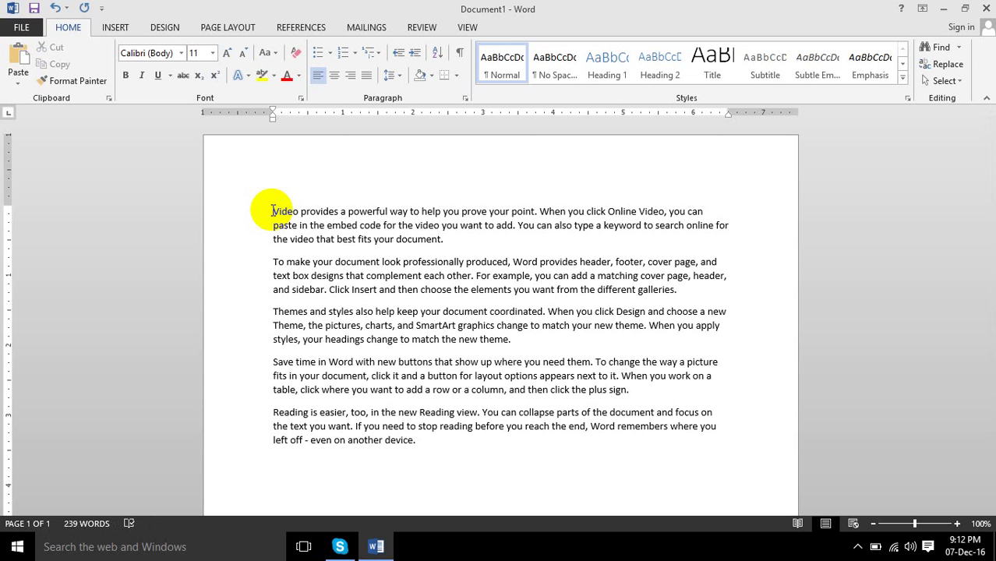
key(shift+End)
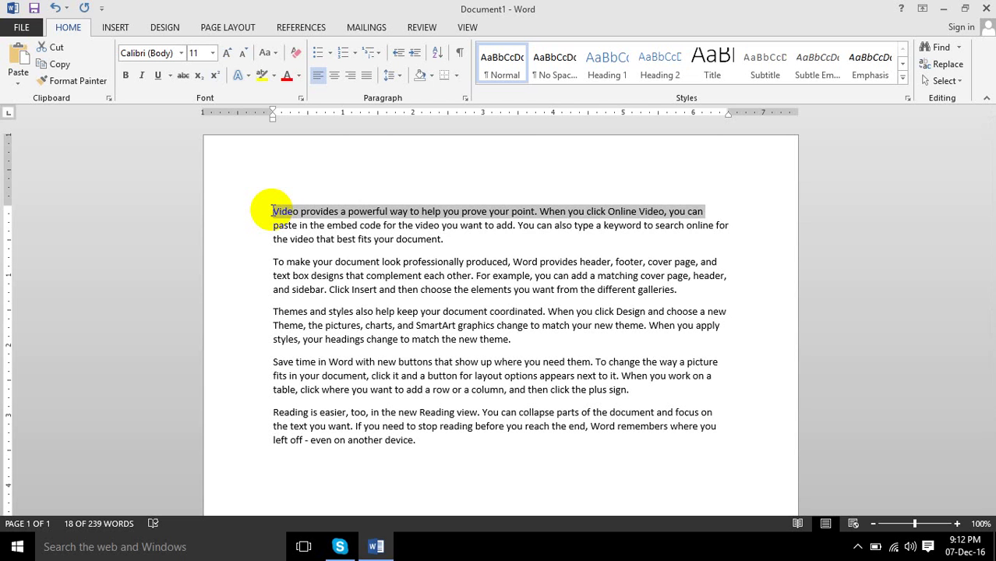
key(shift+Down)
key(shift+Down)
key(shift+Down)
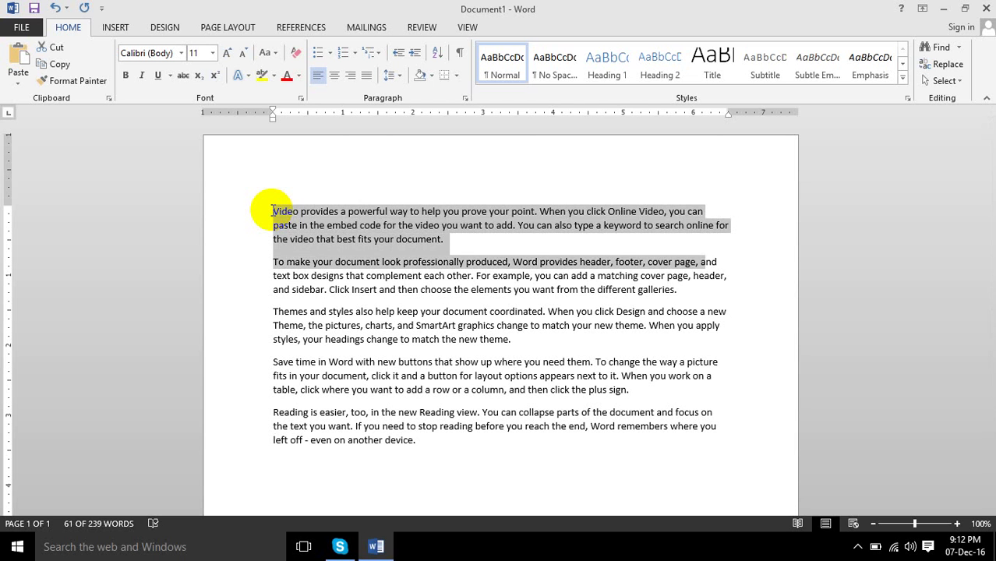
click(273, 211)
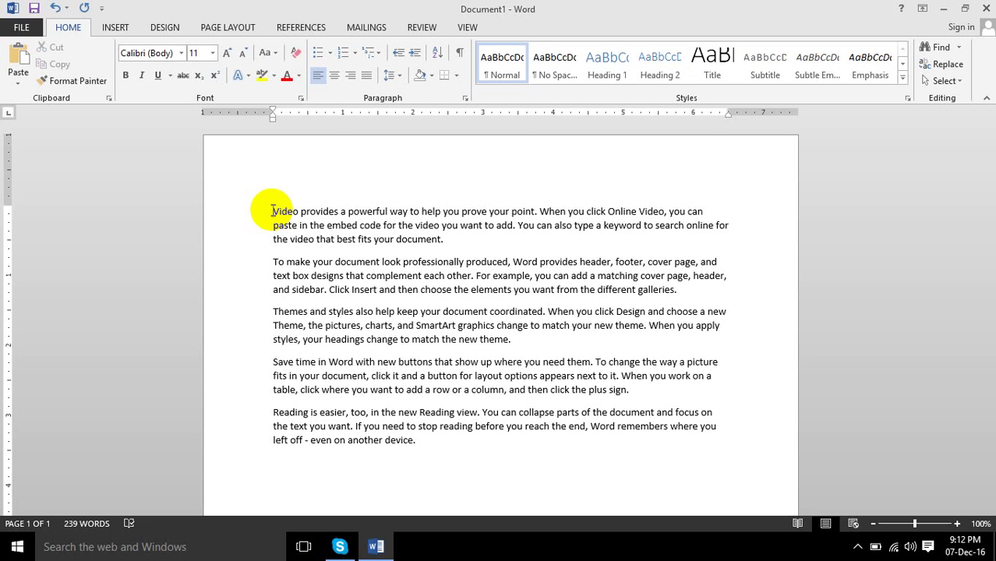
Double-click 'Video' and extend with Ctrl+Shift+Right and Shift+Down to the paragraph's end.
double_click(273, 211)
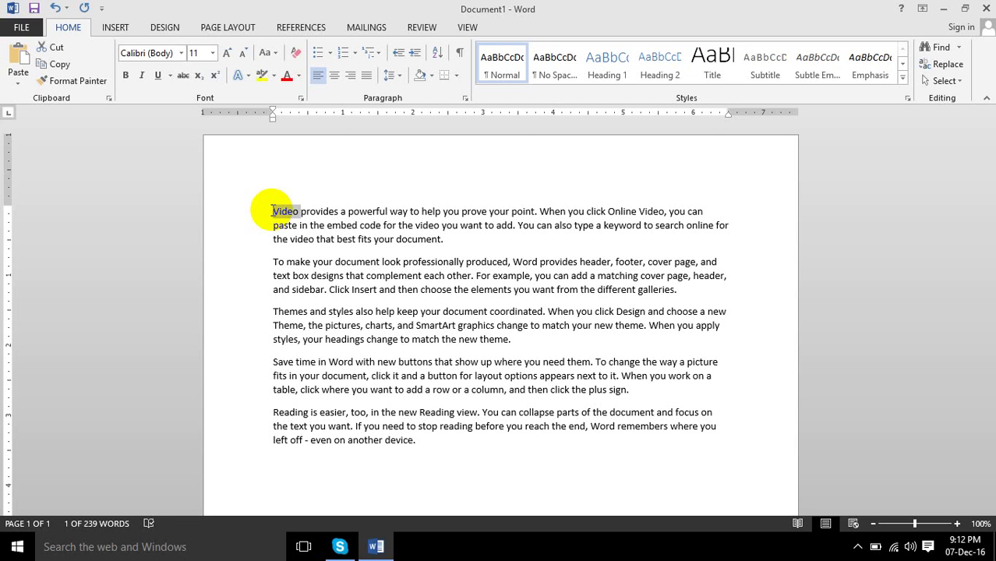
key(ctrl+shift+Right)
key(ctrl+shift+Right)
key(ctrl+shift+Right)
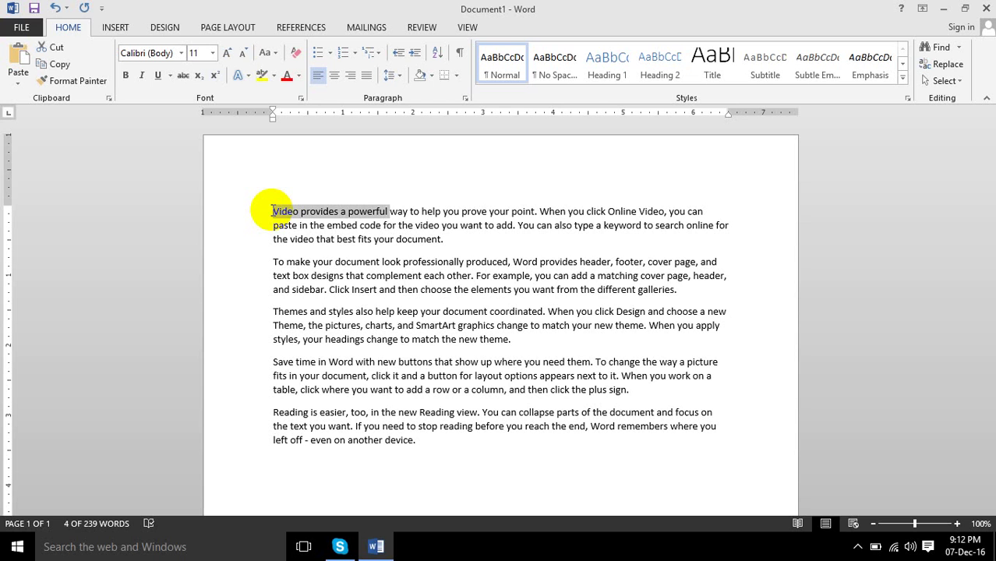
key(ctrl+shift+Right)
key(ctrl+shift+Right)
key(shift+Down)
key(shift+Down)
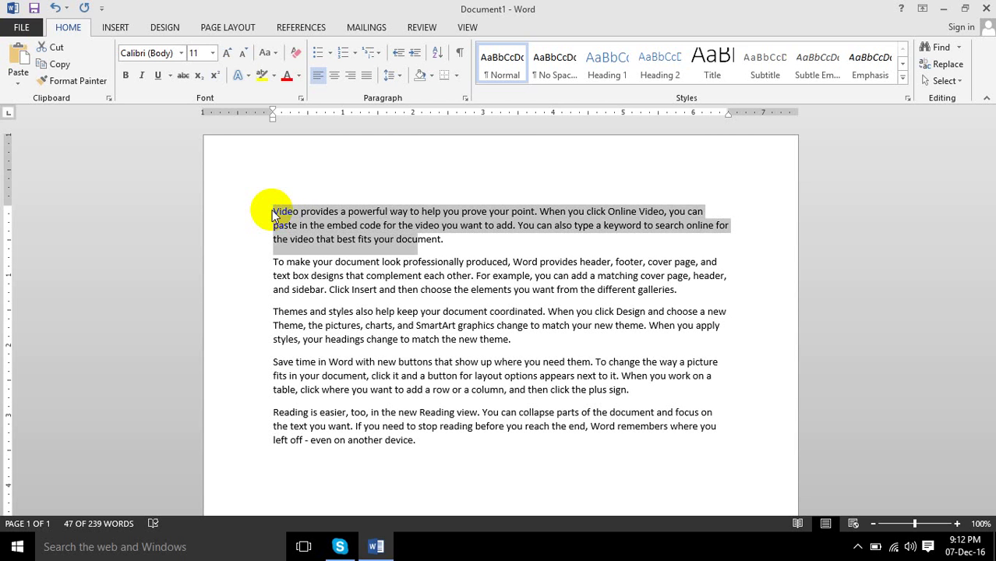
key(shift+Right)
key(shift+Right)
key(shift+Right)
key(shift+Right)
key(shift+Right)
key(shift+Right)
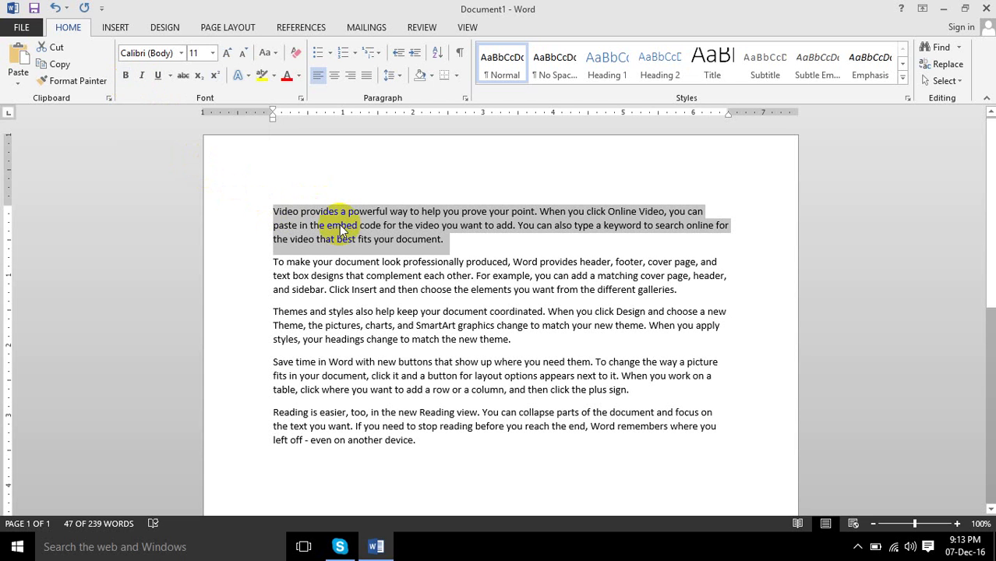
Make the first paragraph bold, underlined and italic.
key(ctrl+b)
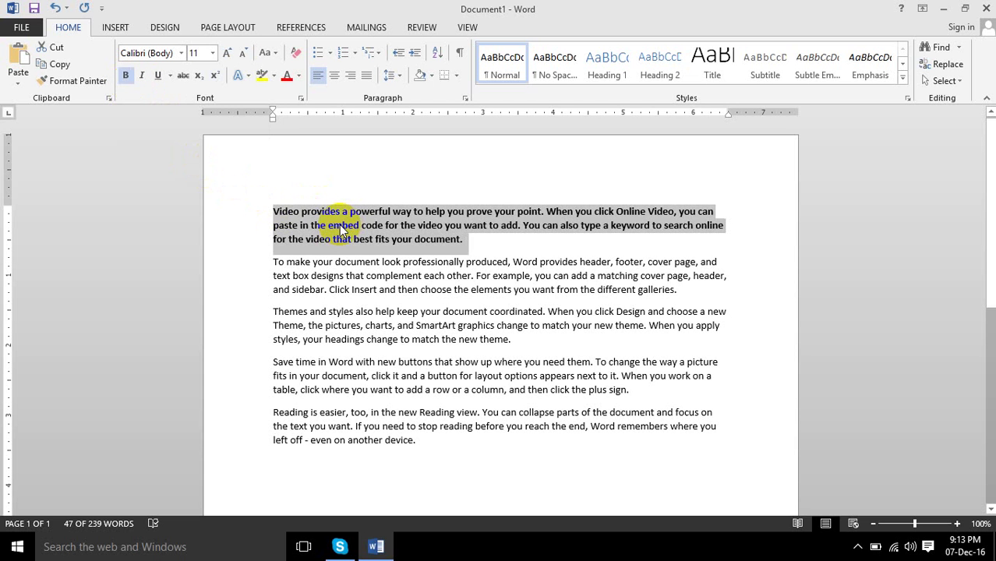
click(159, 76)
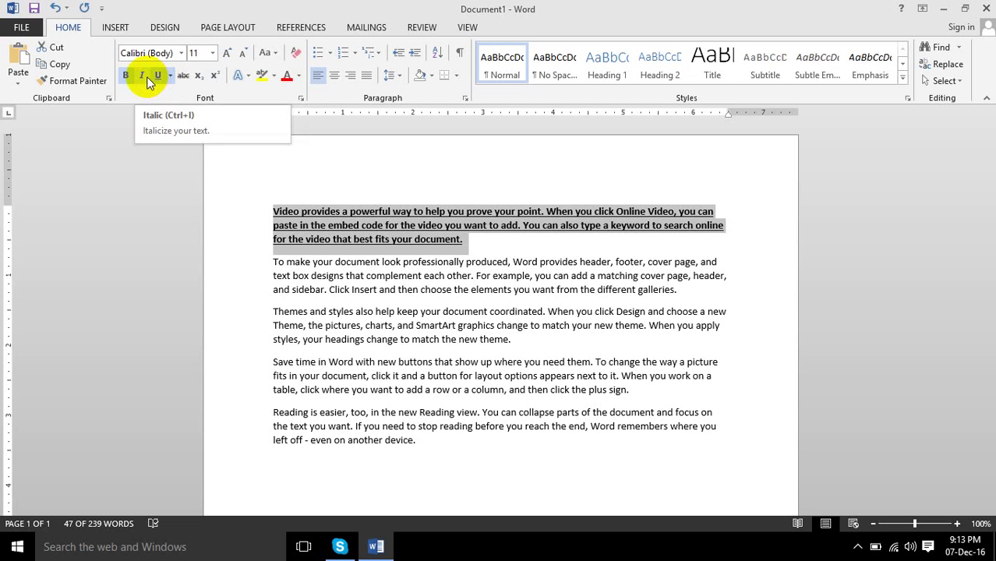
click(147, 76)
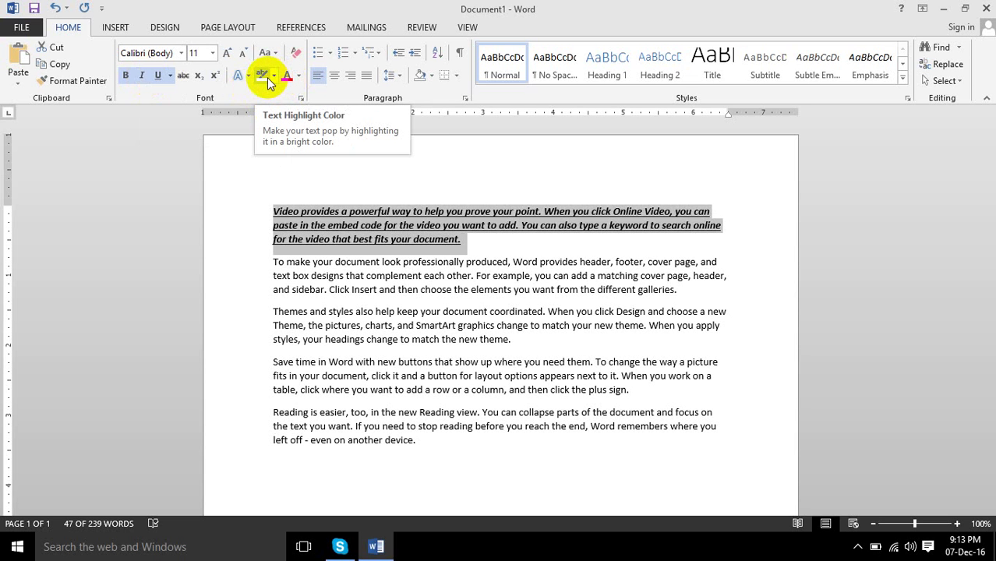
Give the first paragraph a yellow highlight and red font colour.
click(273, 78)
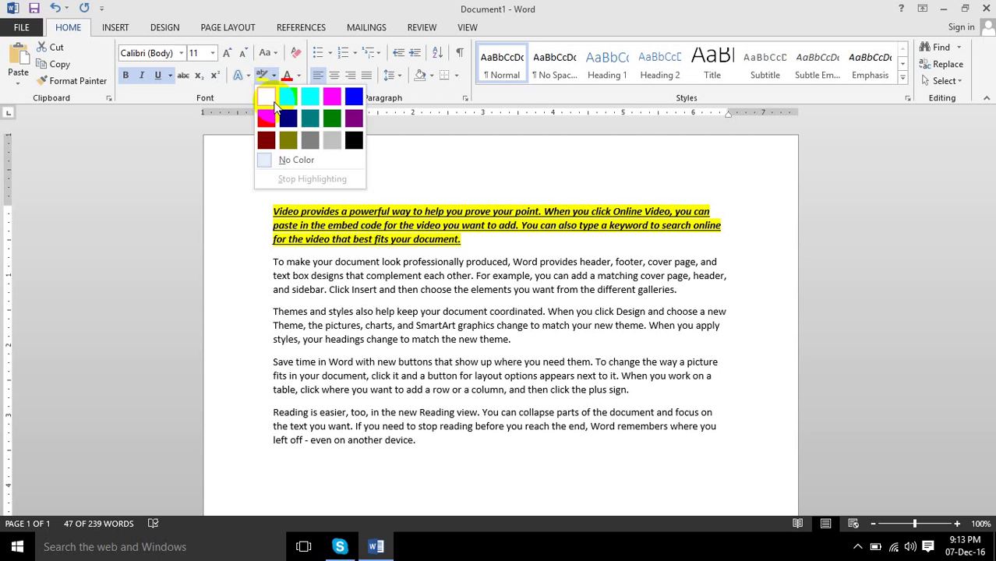
click(273, 103)
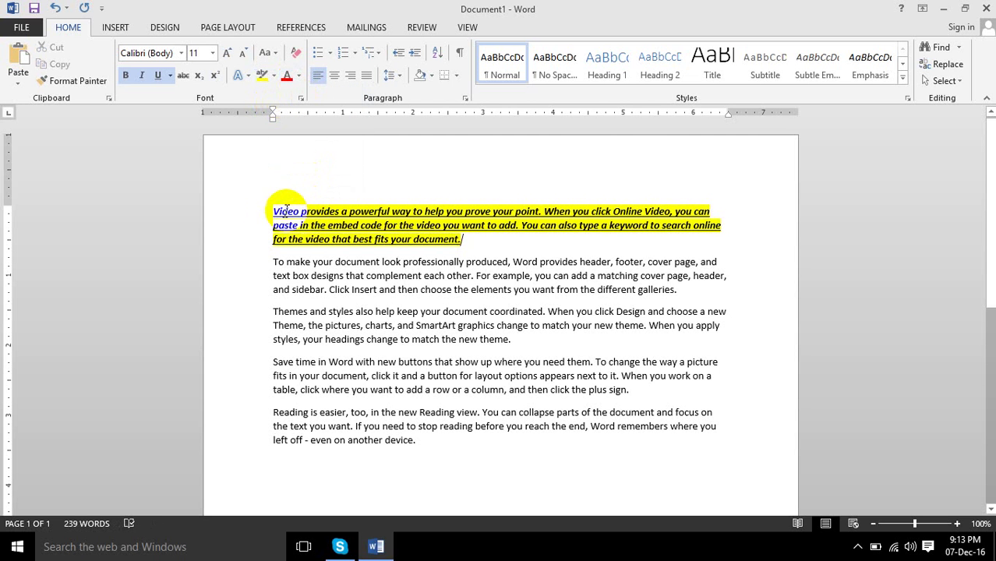
drag(272, 209, 470, 246)
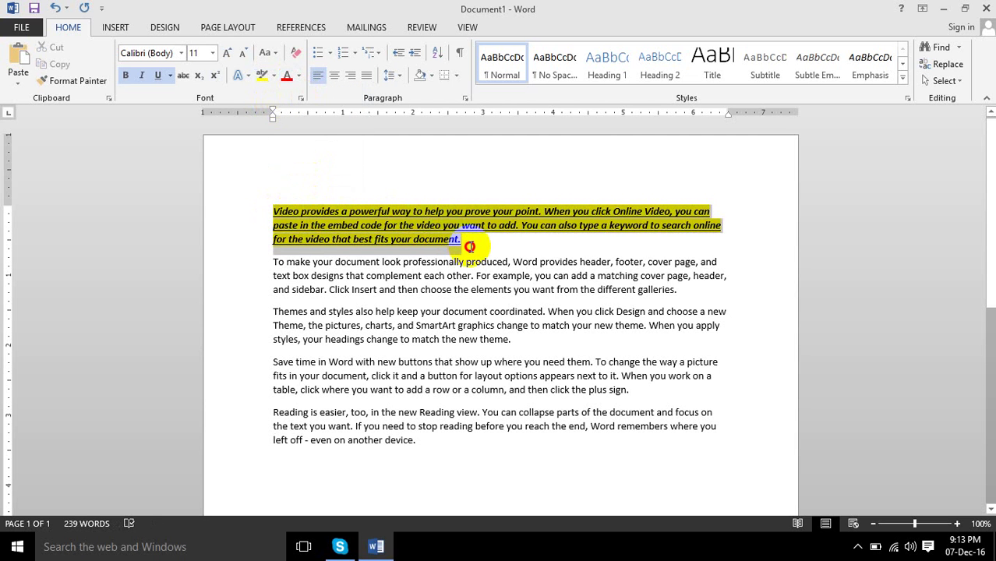
click(288, 75)
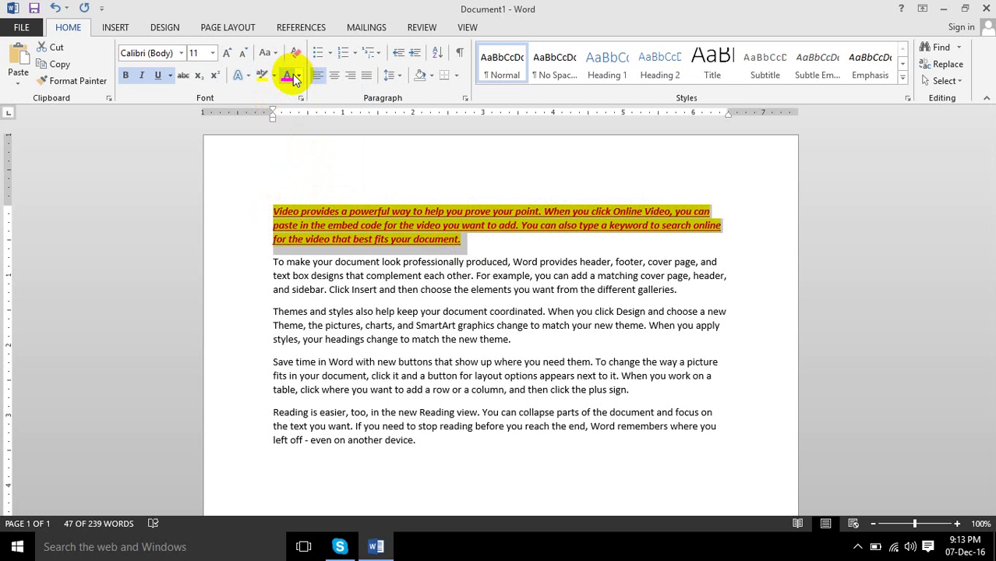
click(396, 225)
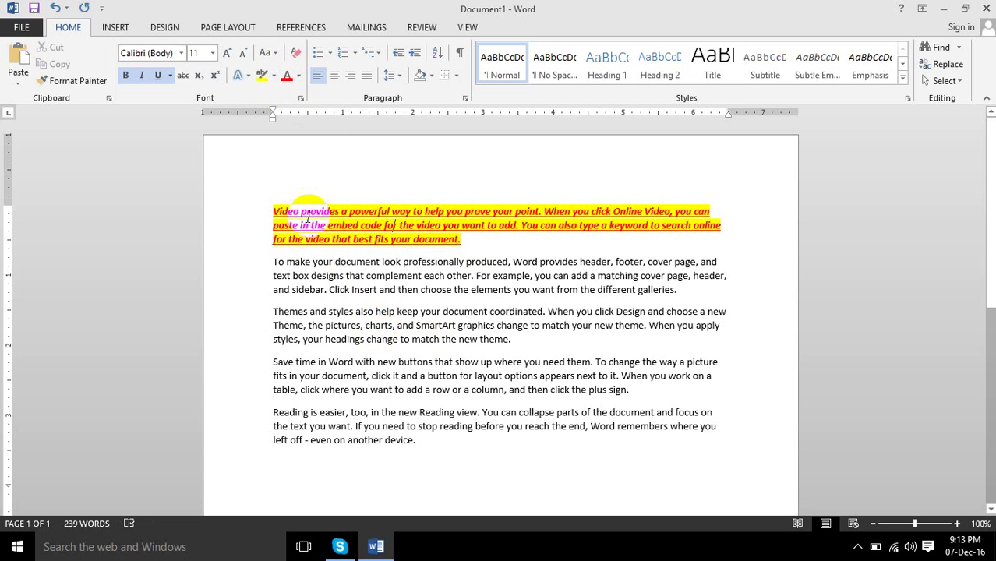
Practise selecting the word 'provides', the last paragraph and part of the fourth paragraph.
double_click(310, 218)
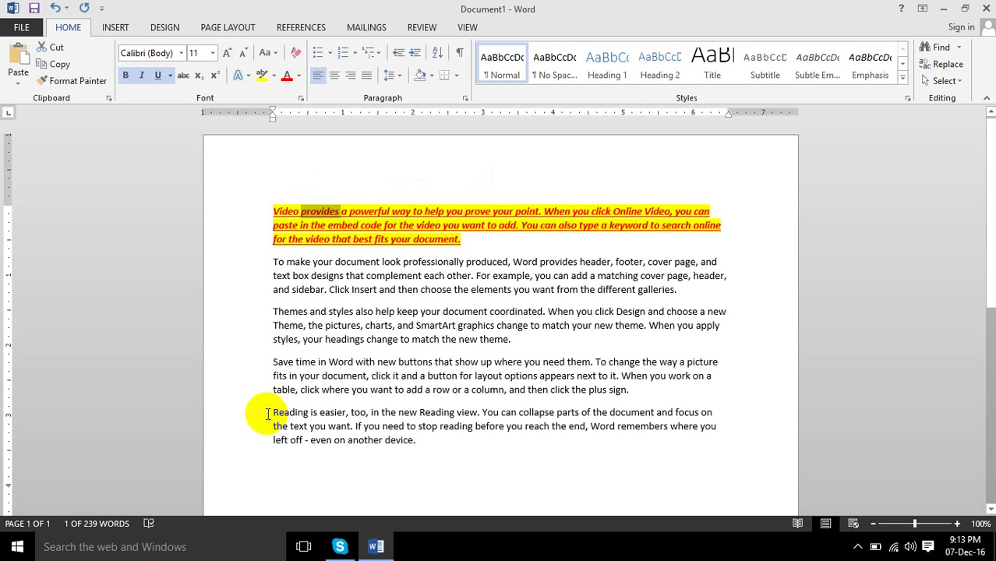
drag(267, 411, 374, 437)
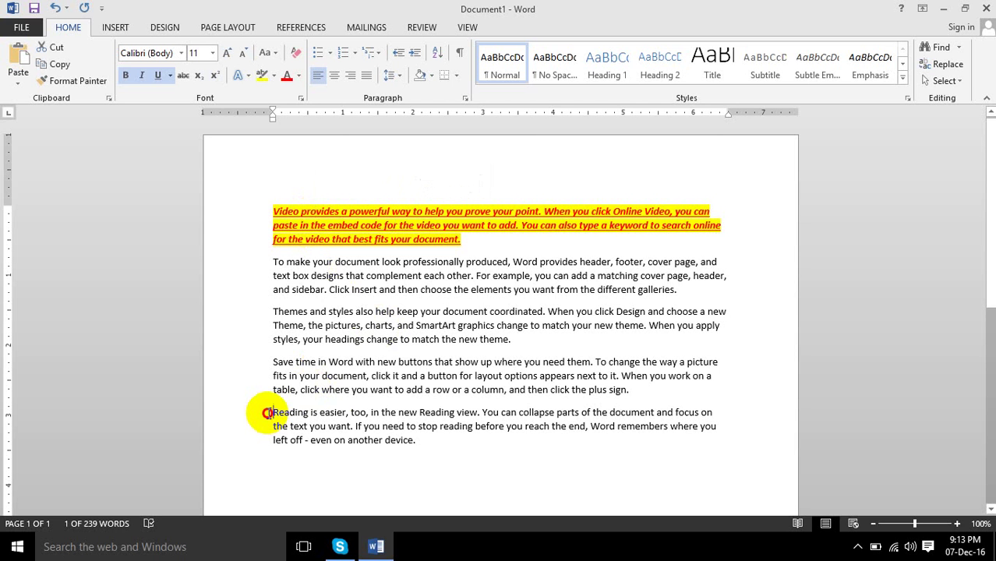
click(311, 390)
drag(275, 364, 394, 390)
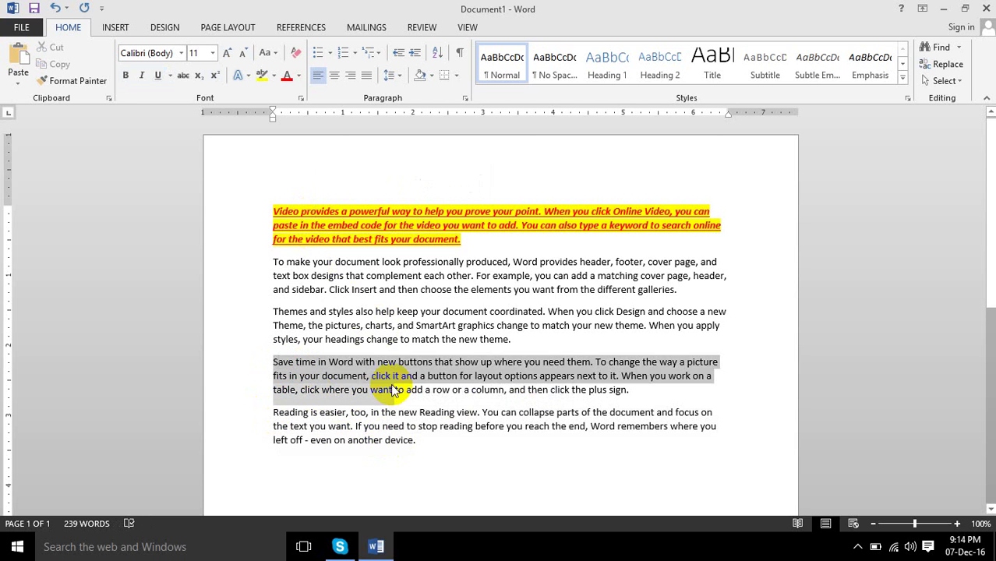
click(377, 361)
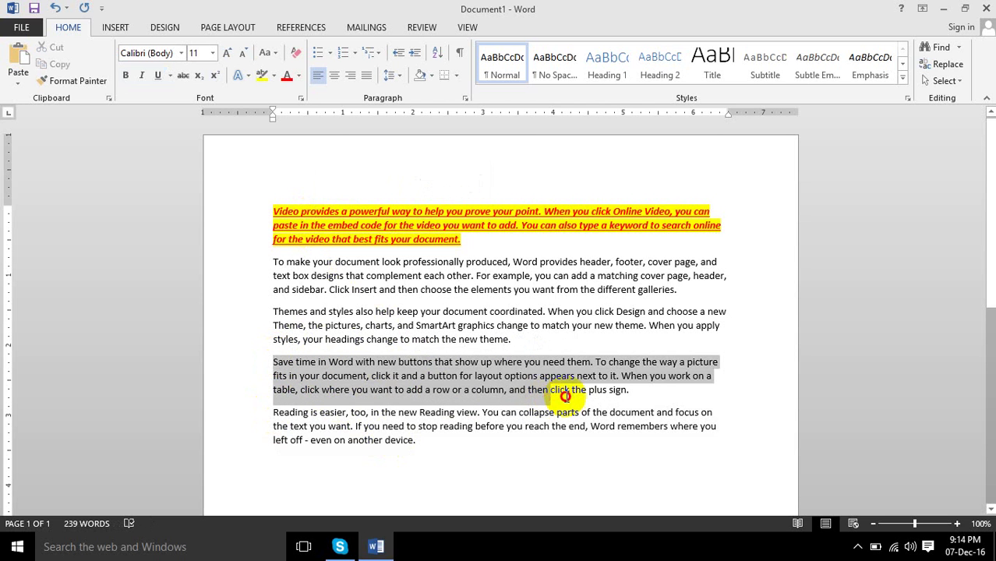
Select the whole fourth paragraph, then triple-click to select the formatted first paragraph.
drag(272, 358, 636, 395)
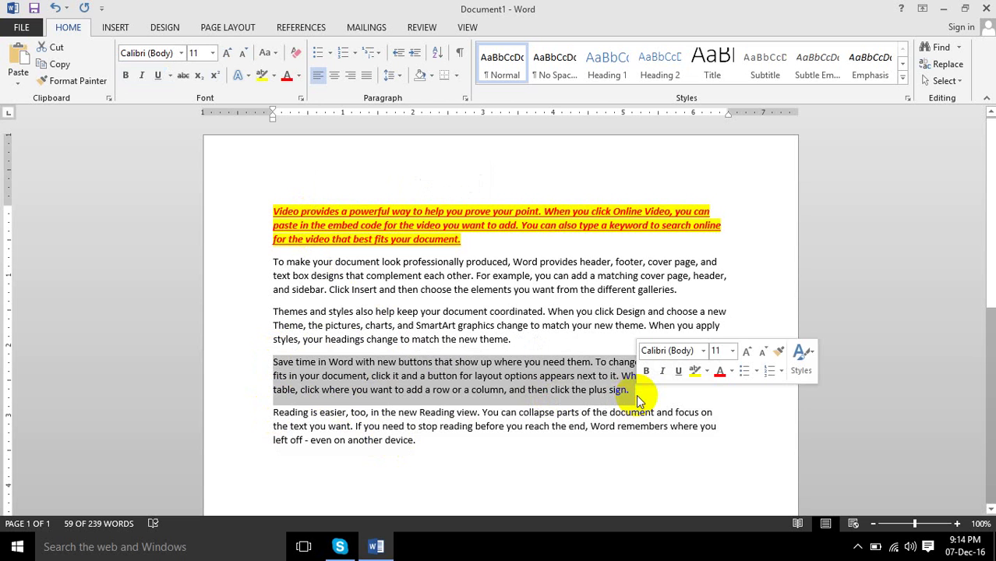
click(472, 281)
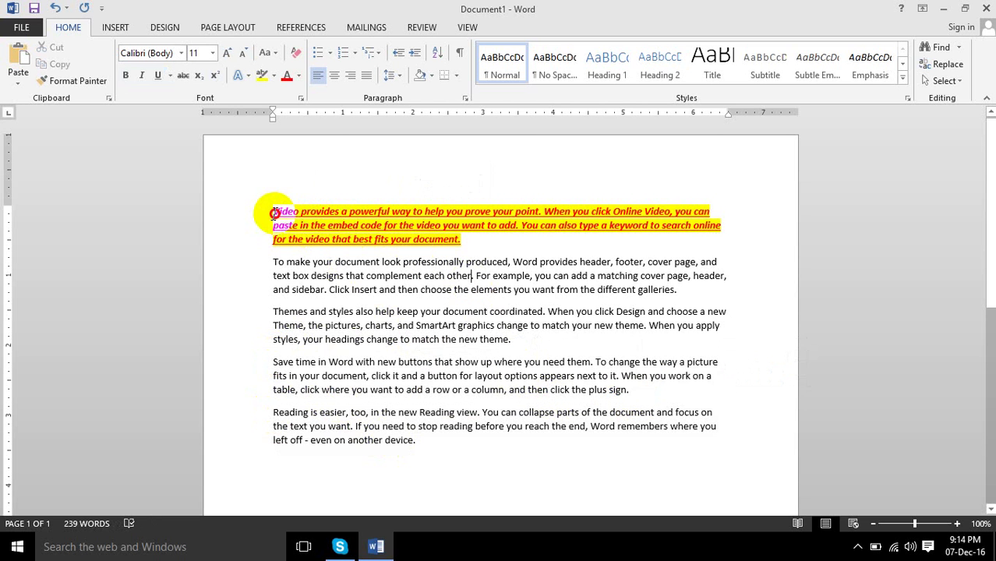
triple_click(356, 225)
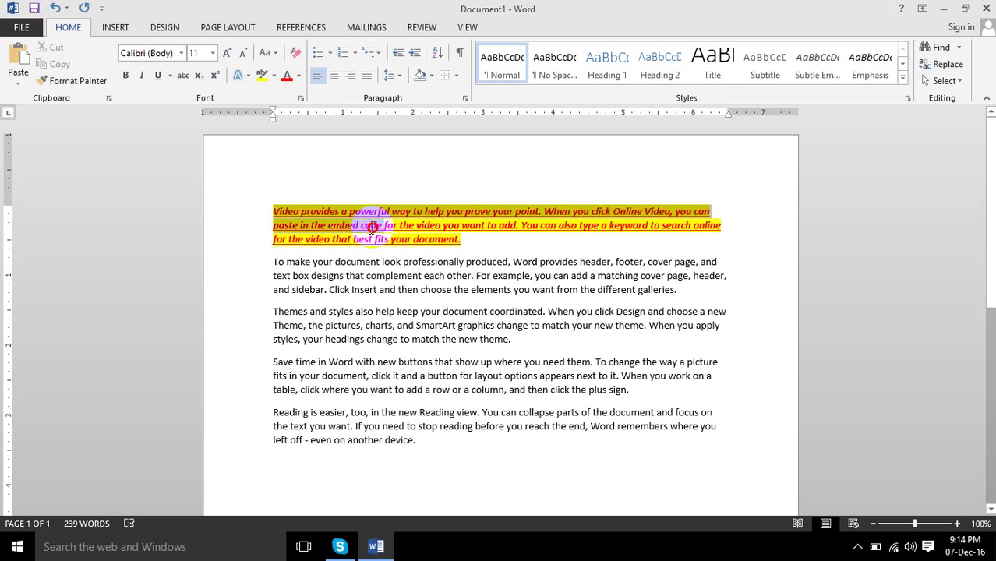
triple_click(373, 226)
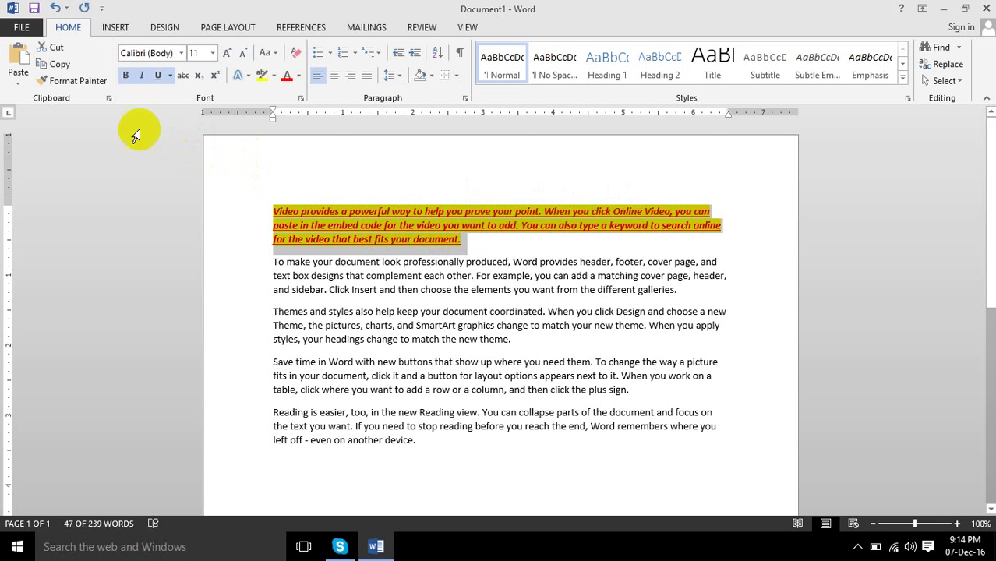
Format-paint the first paragraph's red-on-yellow styling onto the 'Save time in Word' paragraph.
click(78, 82)
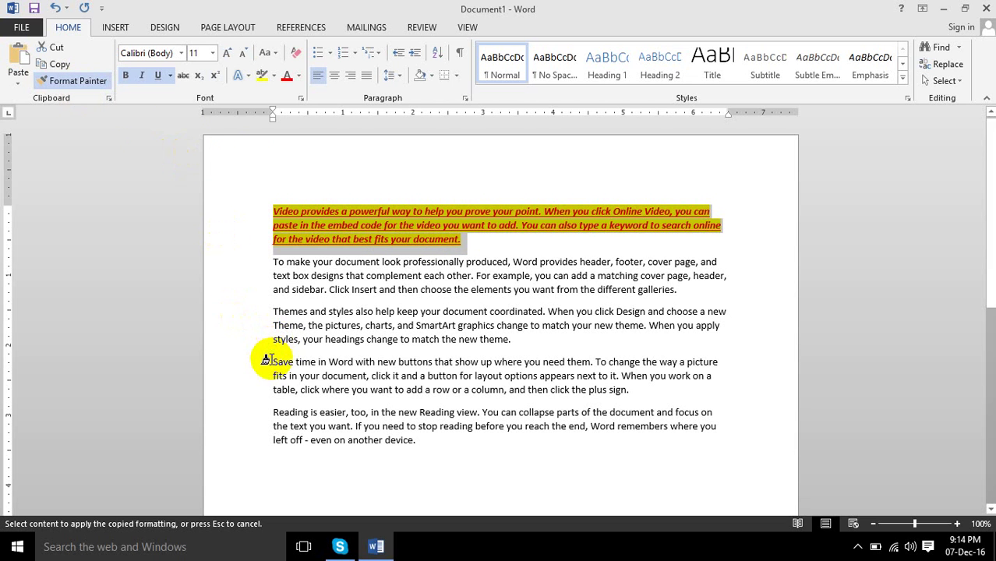
drag(266, 359, 639, 395)
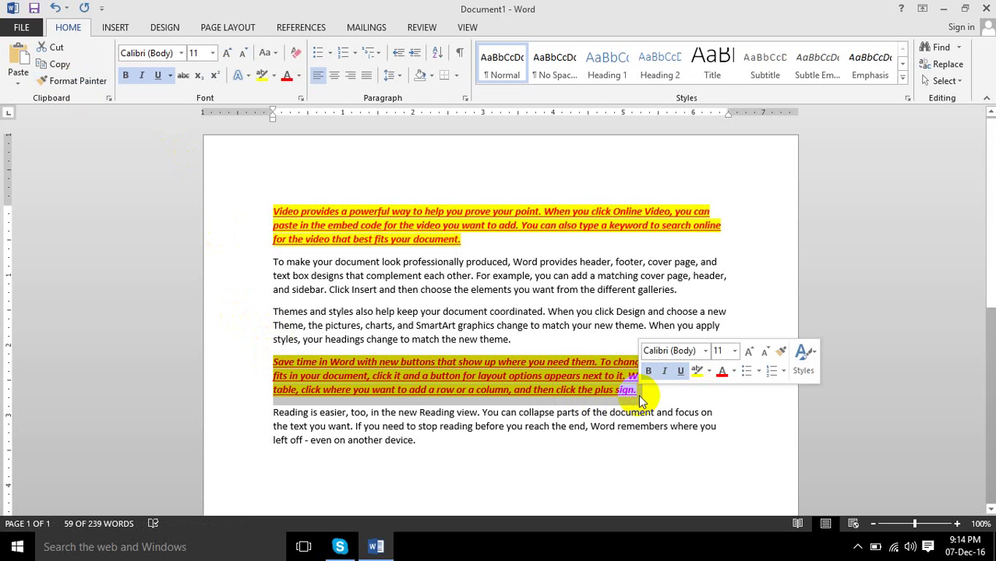
click(464, 333)
drag(464, 334, 353, 312)
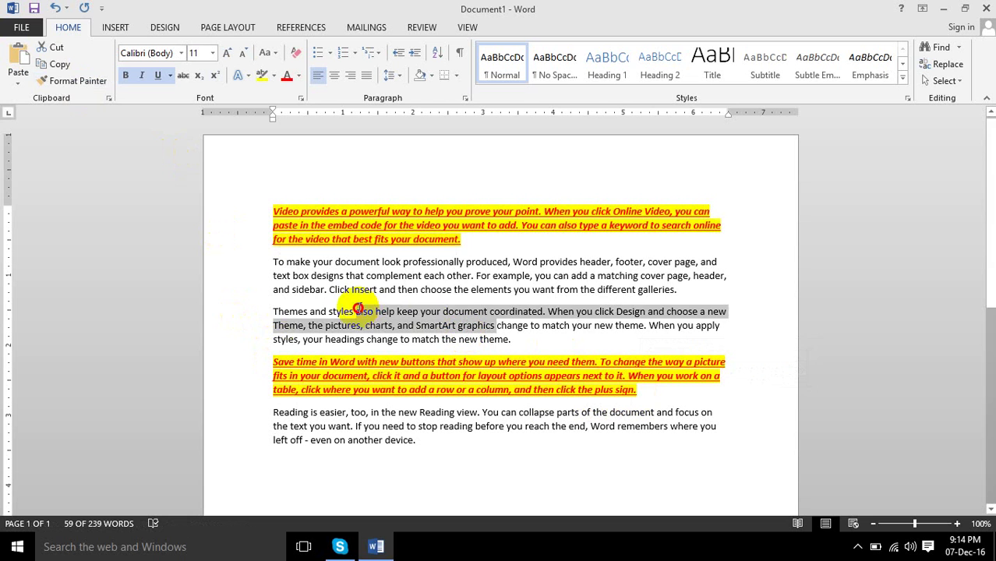
click(392, 326)
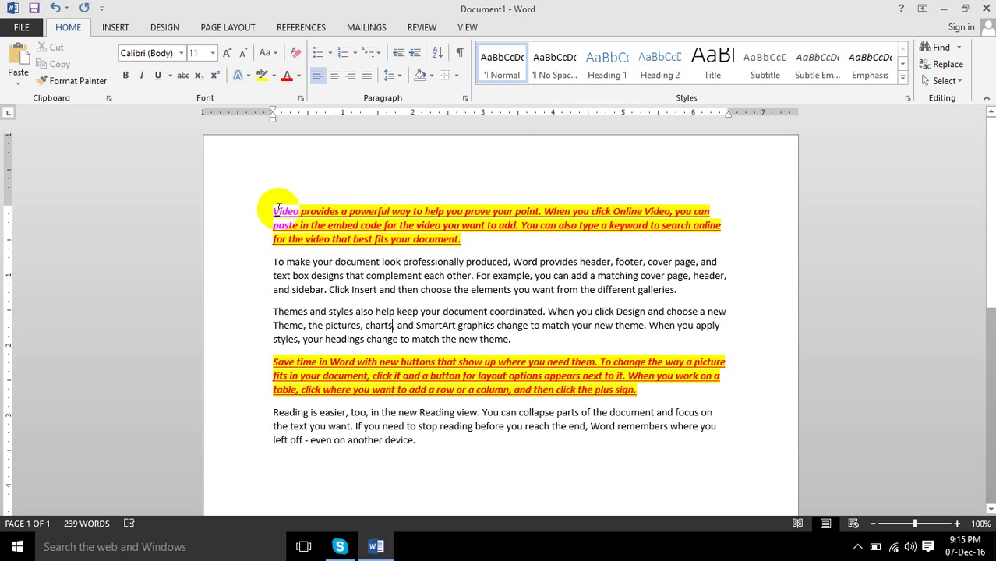
Copy the styling of 'Video provides a powerful way' onto 'look', 'choose' and the third paragraph's ending.
drag(272, 210, 508, 207)
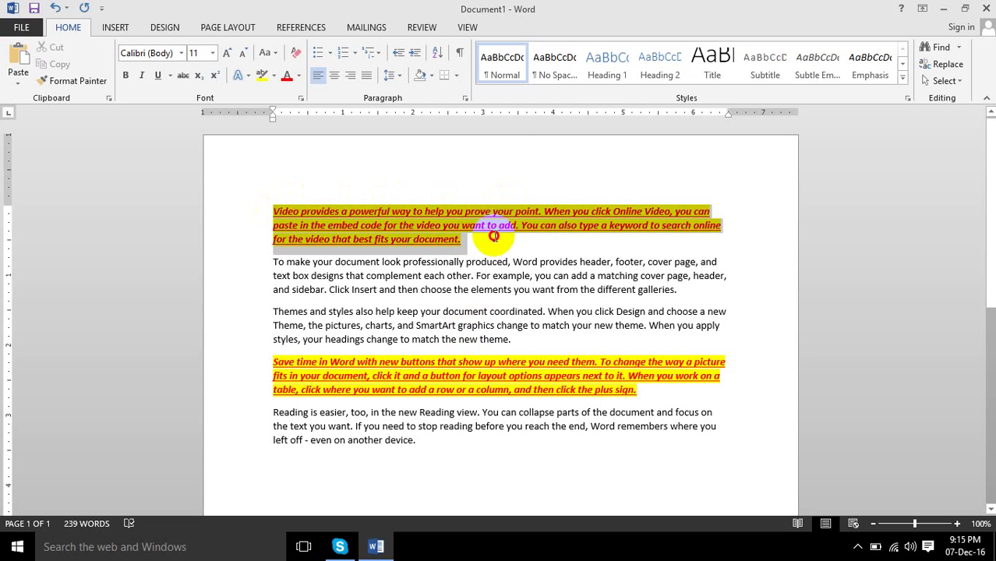
drag(508, 207, 411, 213)
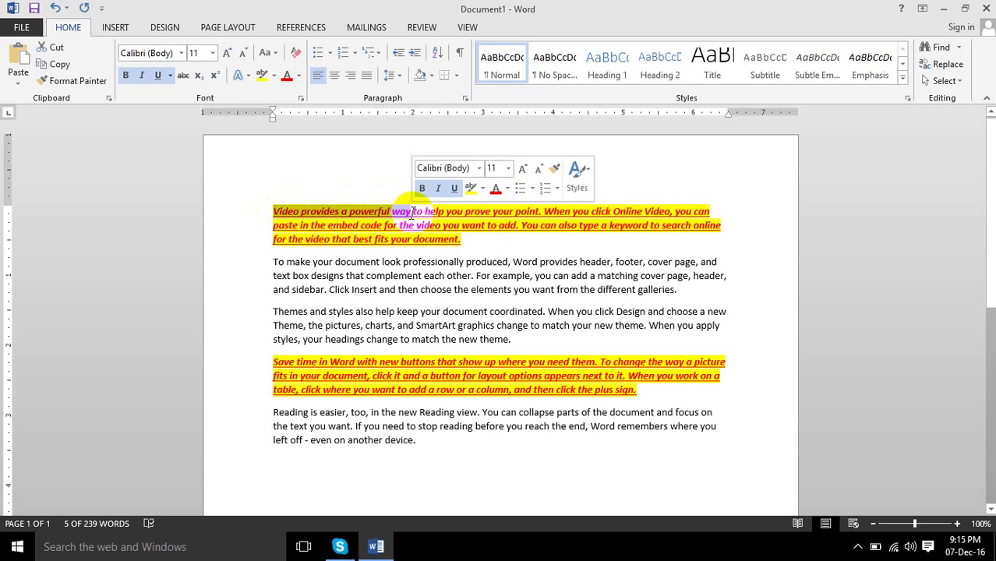
click(78, 81)
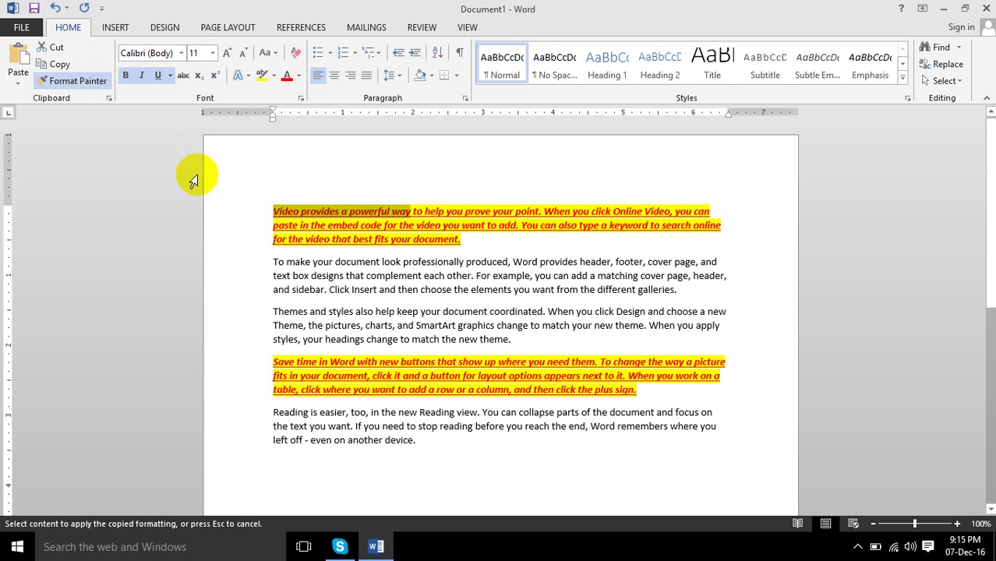
click(392, 262)
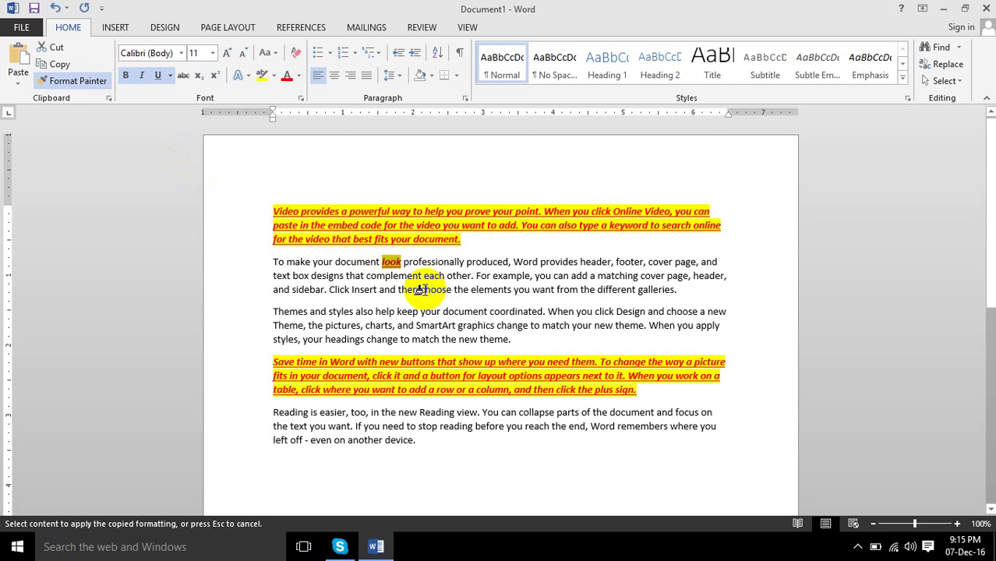
drag(421, 290, 452, 290)
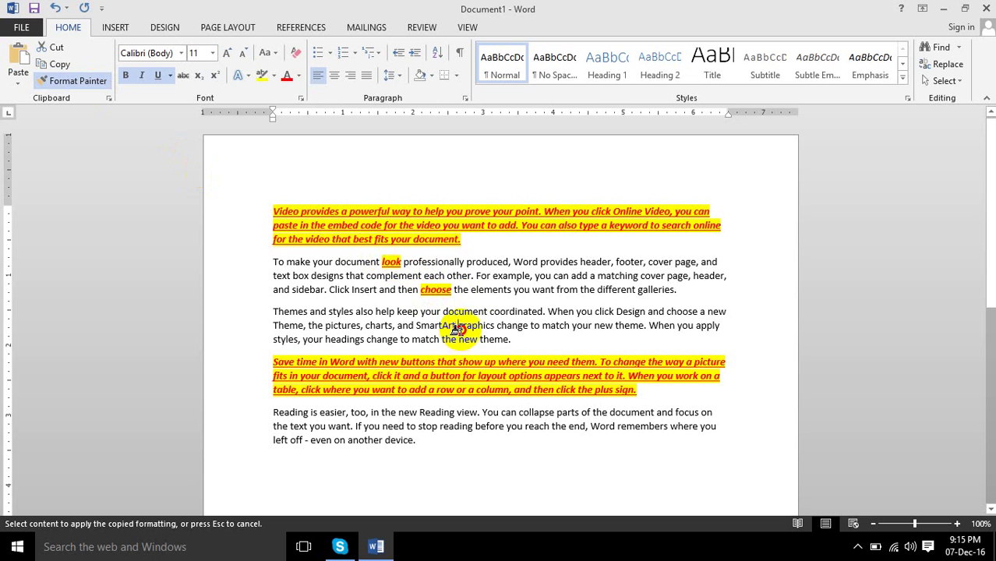
drag(459, 326, 496, 340)
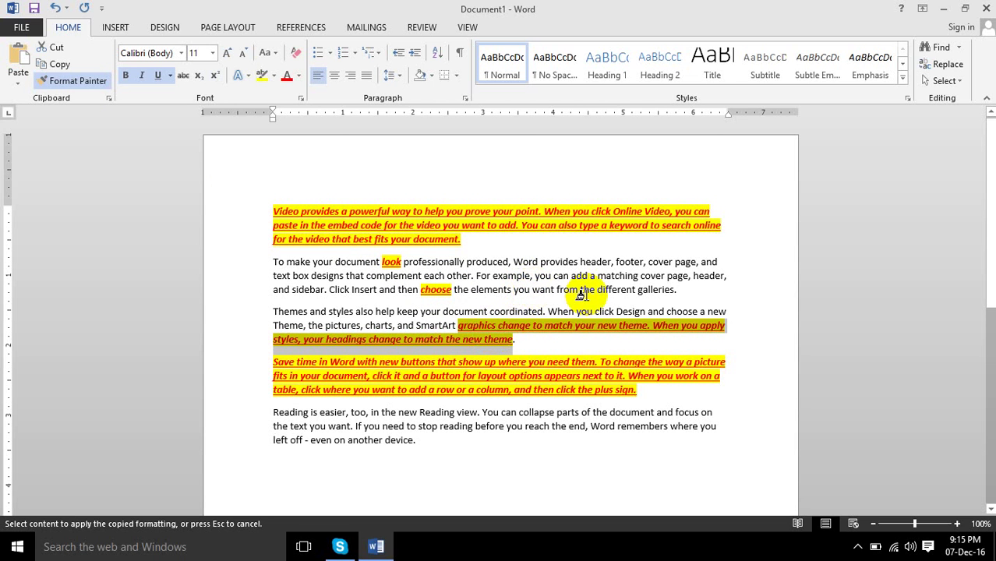
key(Escape)
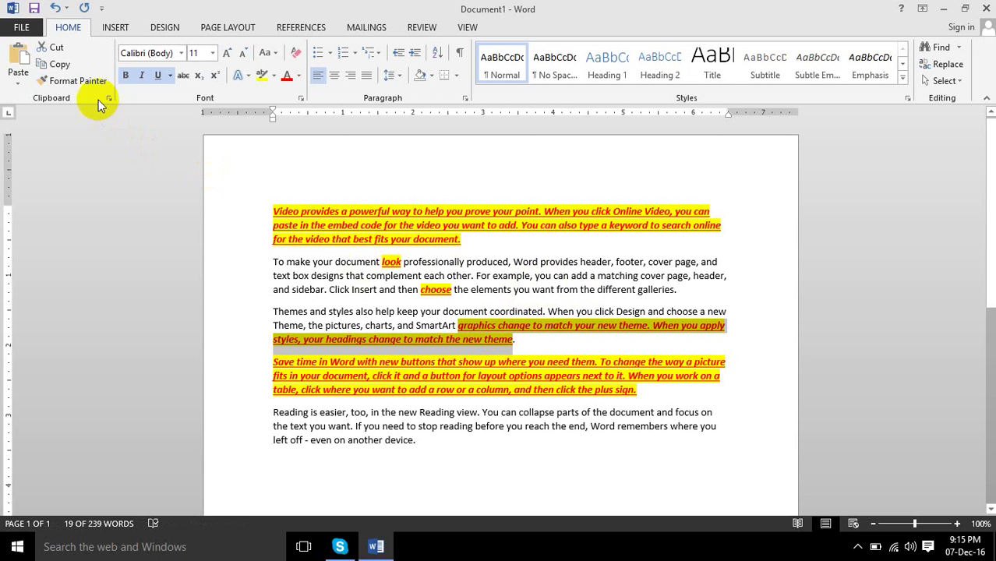
Select the whole red-on-yellow first paragraph for cutting.
click(71, 61)
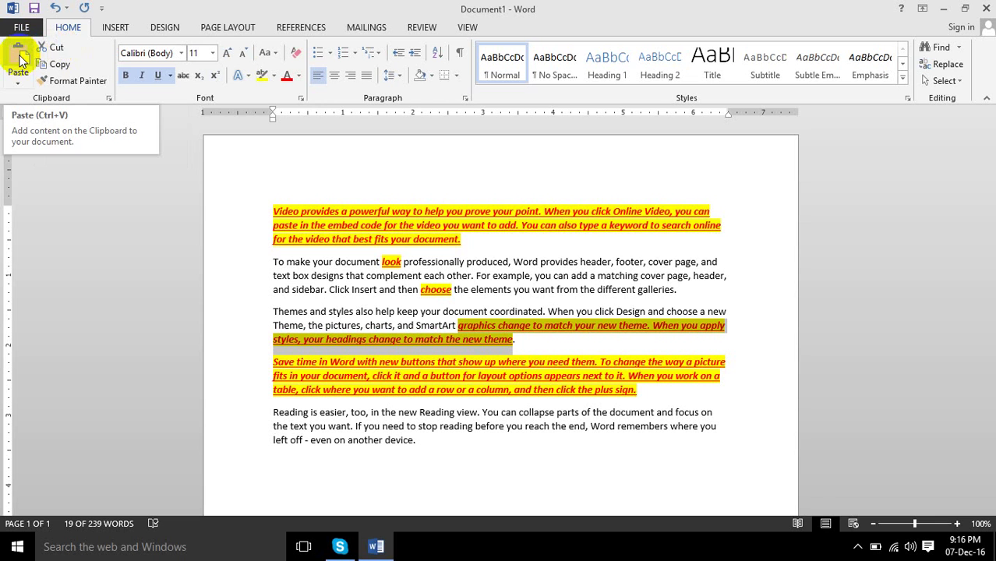
triple_click(459, 239)
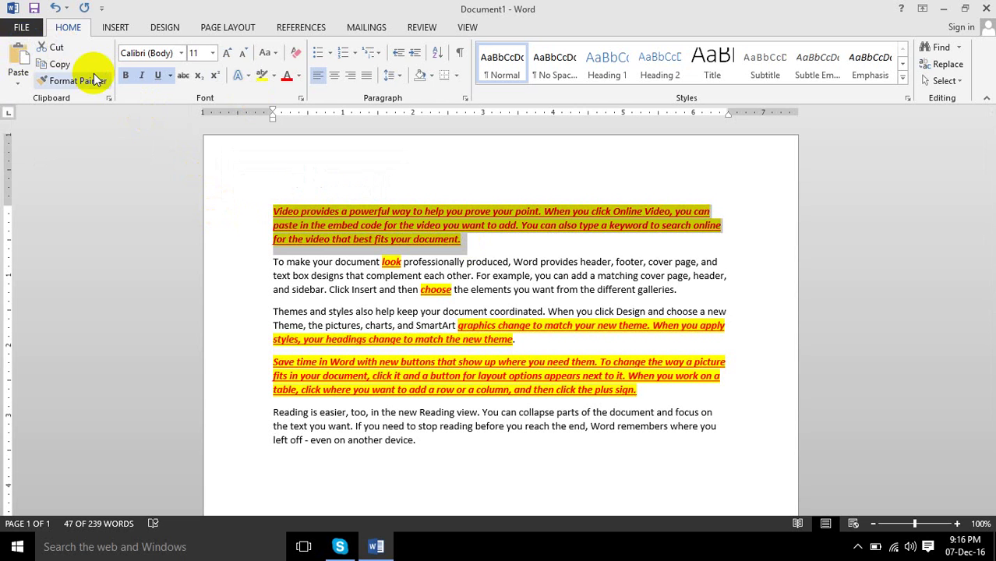
Cut the first paragraph and add three empty lines after 'device.'.
click(55, 47)
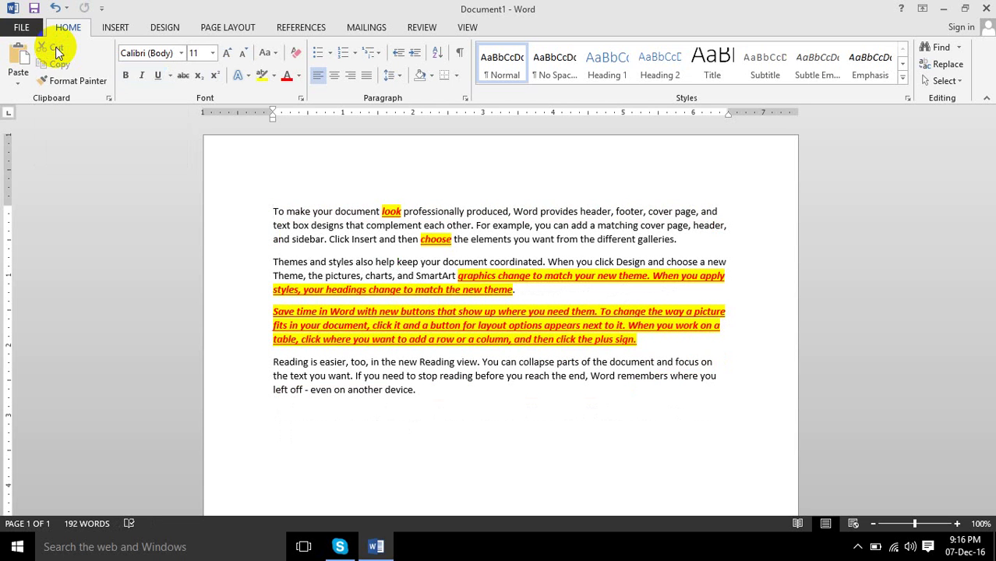
click(448, 396)
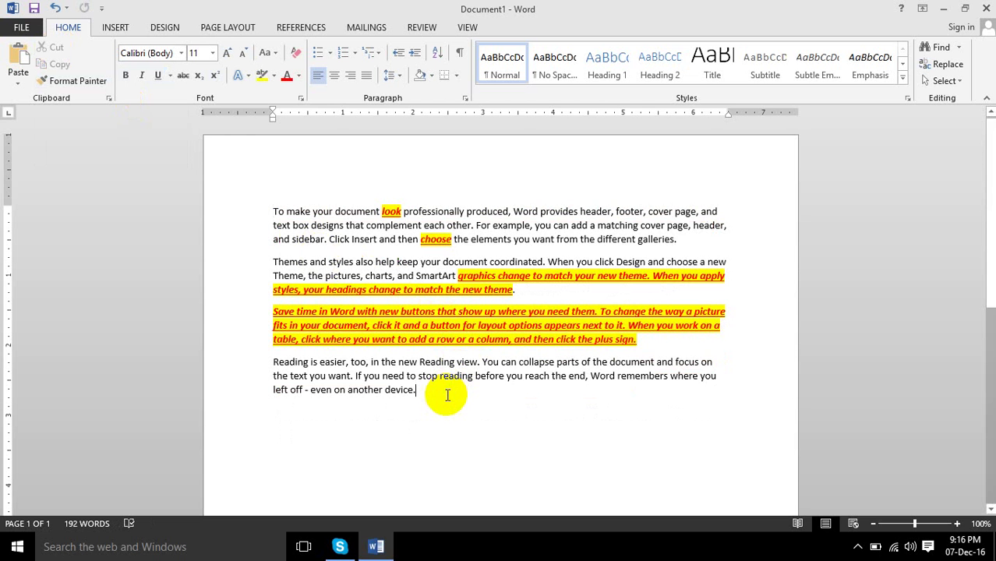
key(Return)
key(Return)
key(Return)
key(Return)
key(Return)
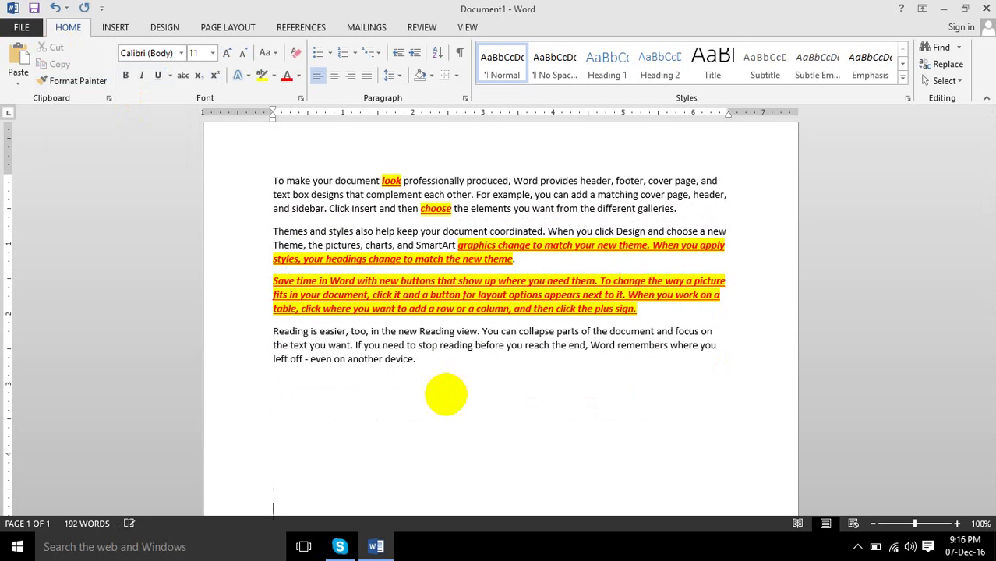
key(Return)
key(Return)
key(Return)
key(Return)
key(Return)
key(Return)
key(Return)
key(Return)
key(Return)
key(Return)
key(Return)
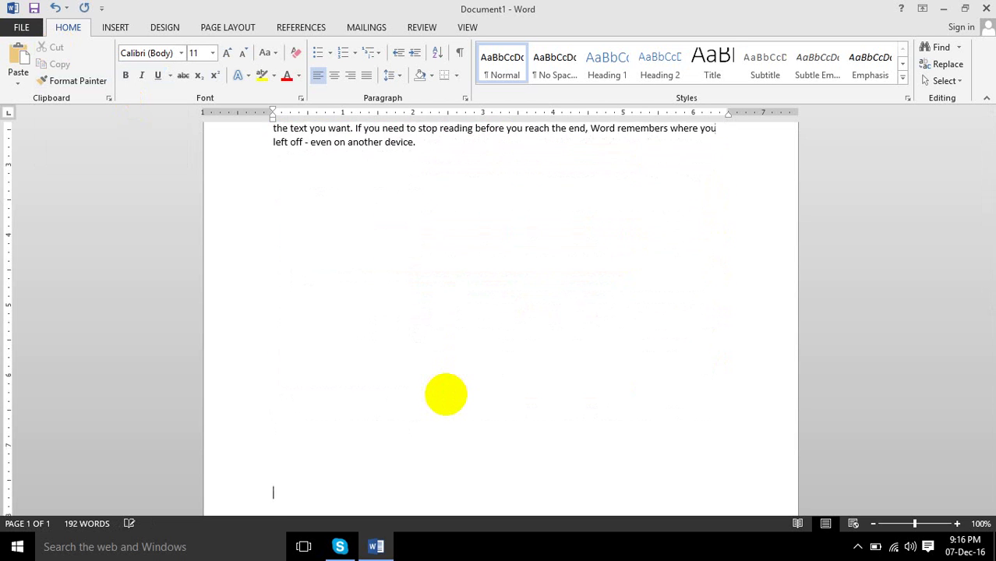
key(Return)
key(Return)
key(Return)
key(Return)
key(Return)
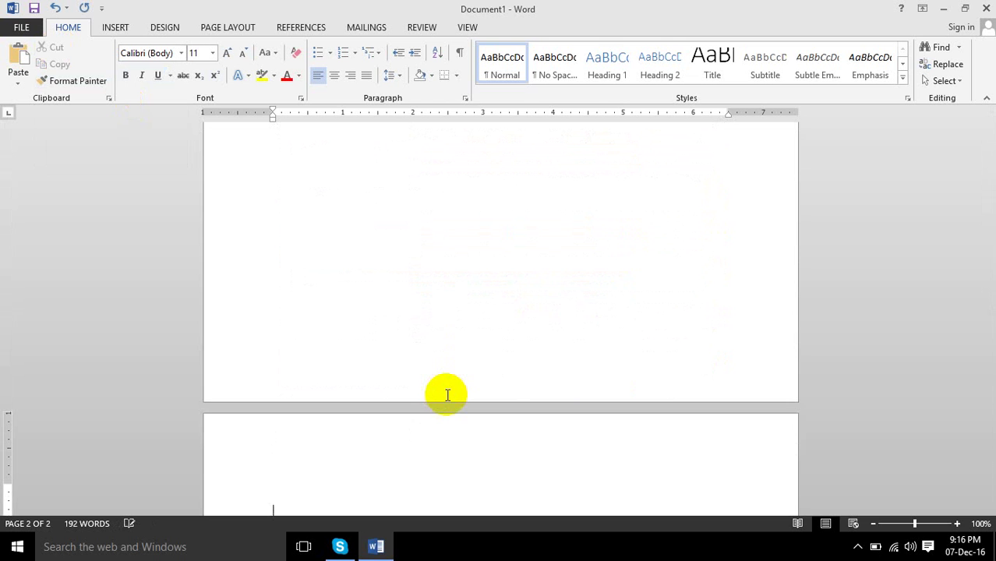
Try a Ctrl+Enter page break, then undo it so the 'Video provides' paragraph is back on top.
key(BackSpace)
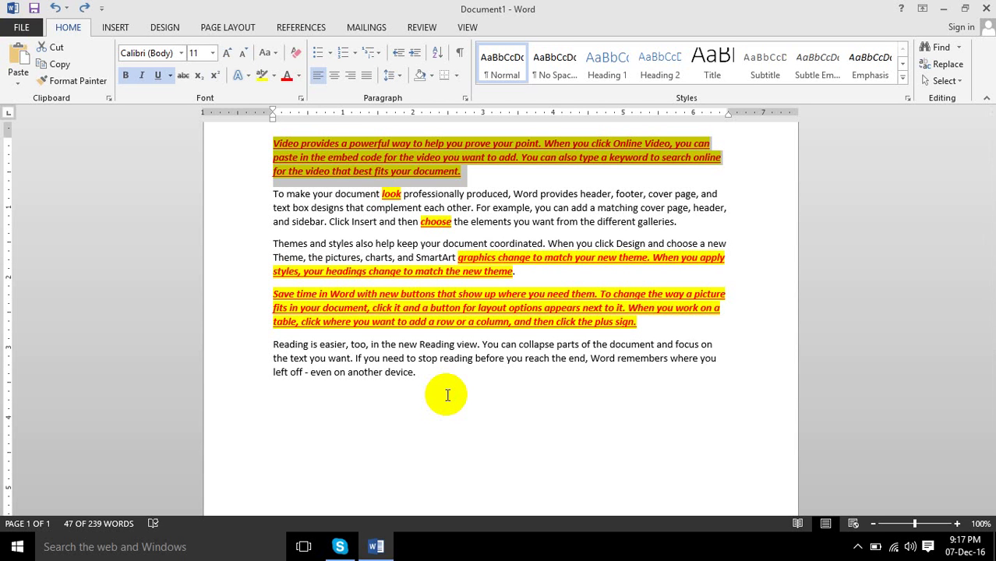
key(ctrl+Return)
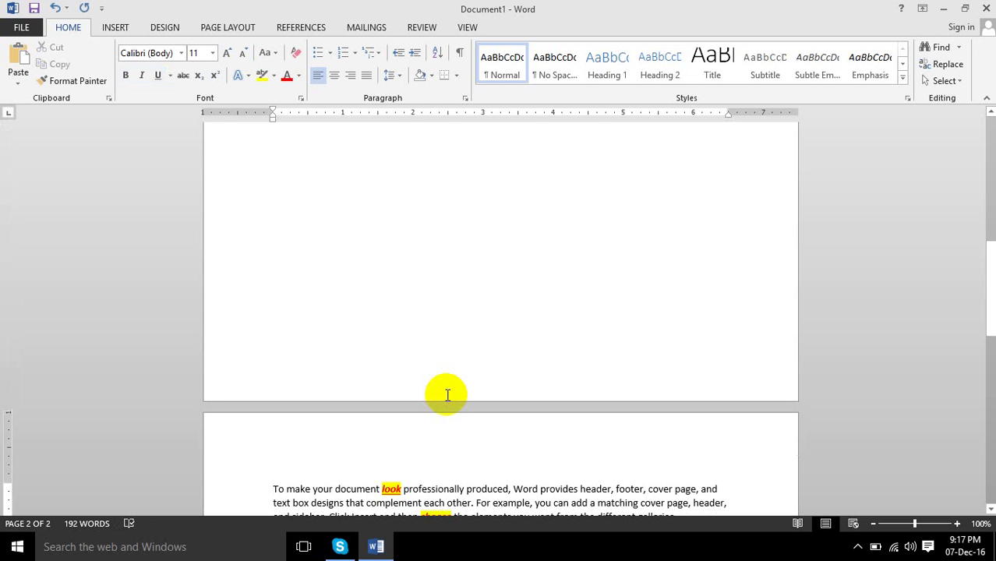
key(ctrl+z)
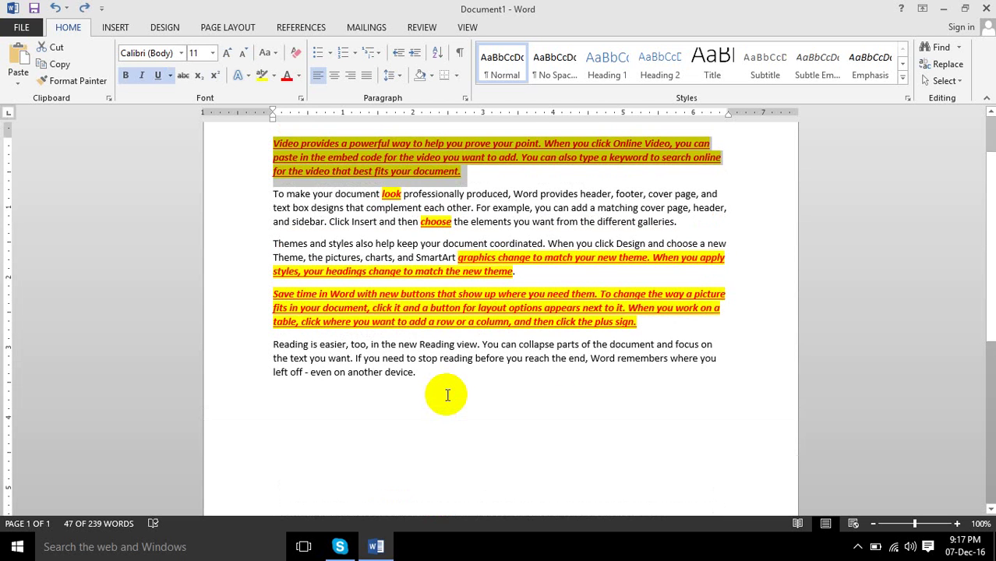
Insert a page break after the last paragraph and paste the highlighted paragraph on page two.
click(472, 374)
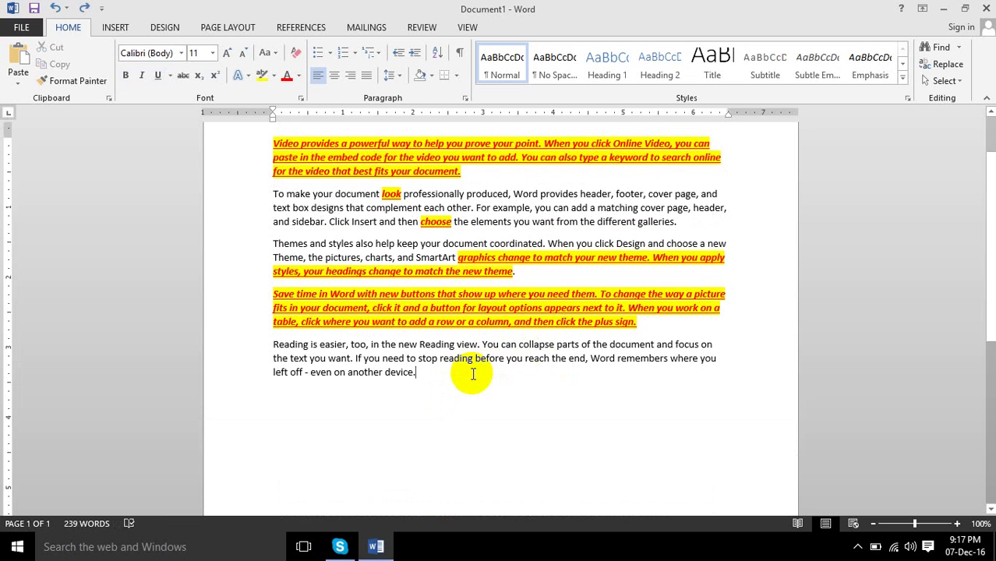
key(ctrl+Return)
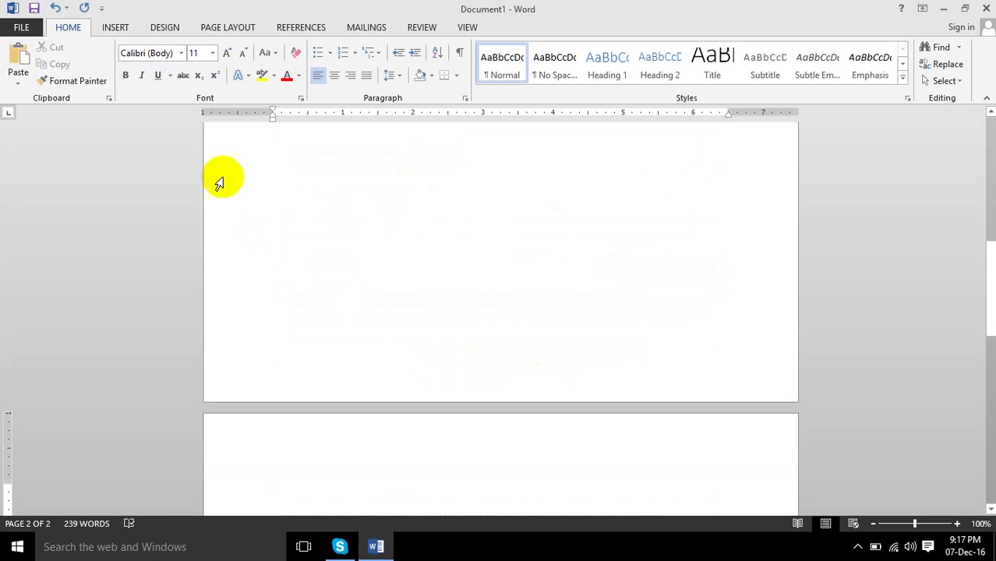
click(19, 60)
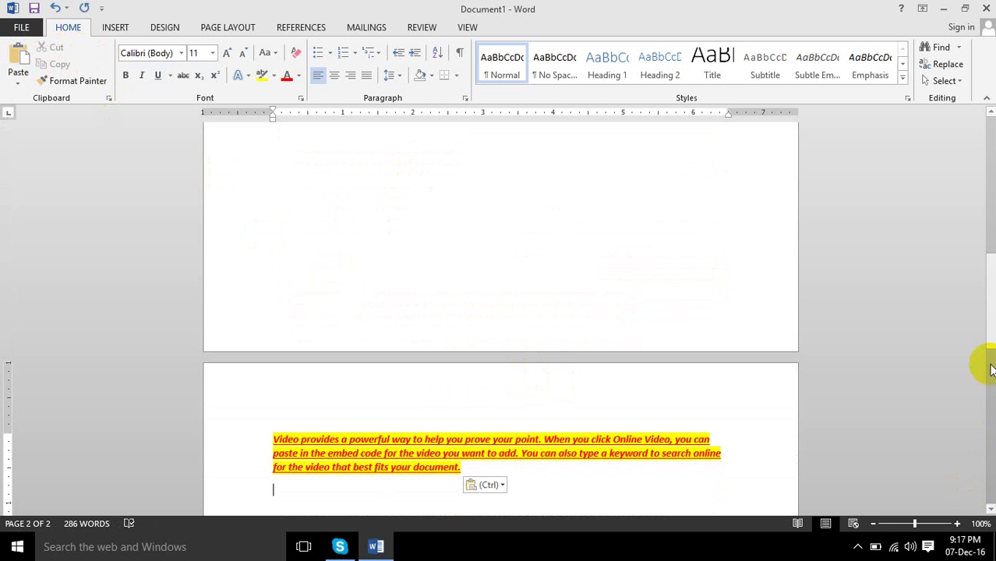
drag(991, 370, 992, 316)
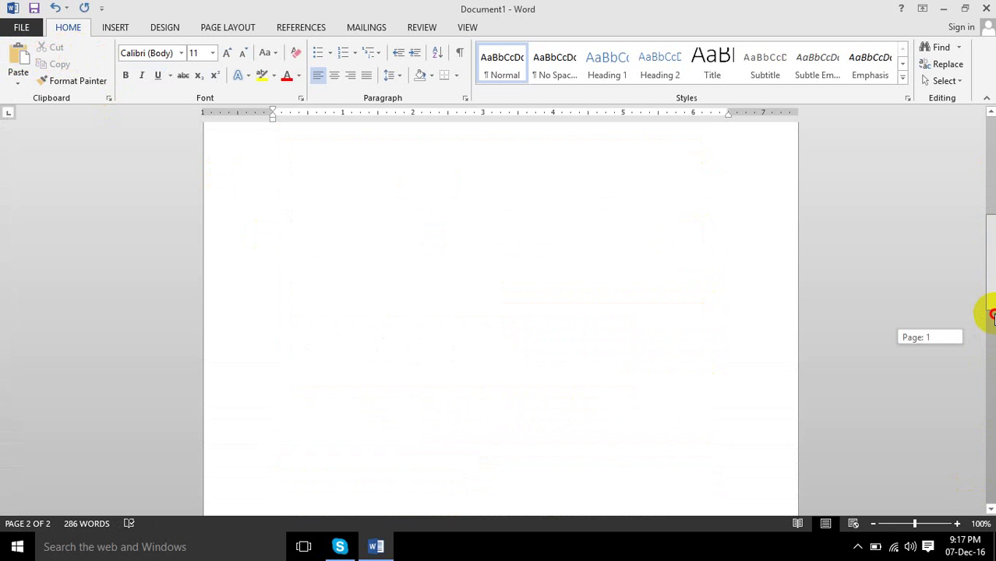
drag(992, 316, 991, 214)
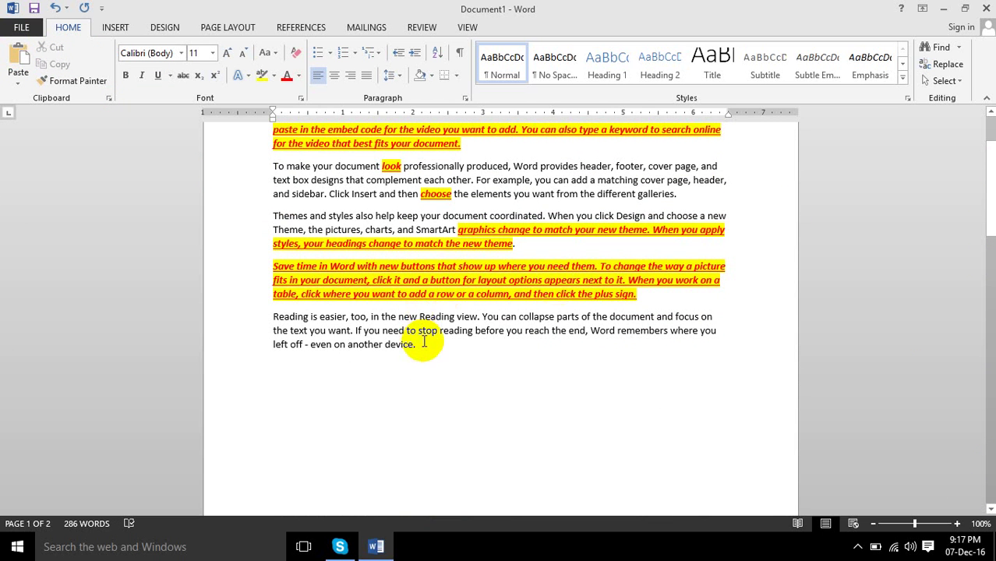
Copy all the page-one text and paste it on a new line below the page-two paragraph.
drag(424, 343, 281, 175)
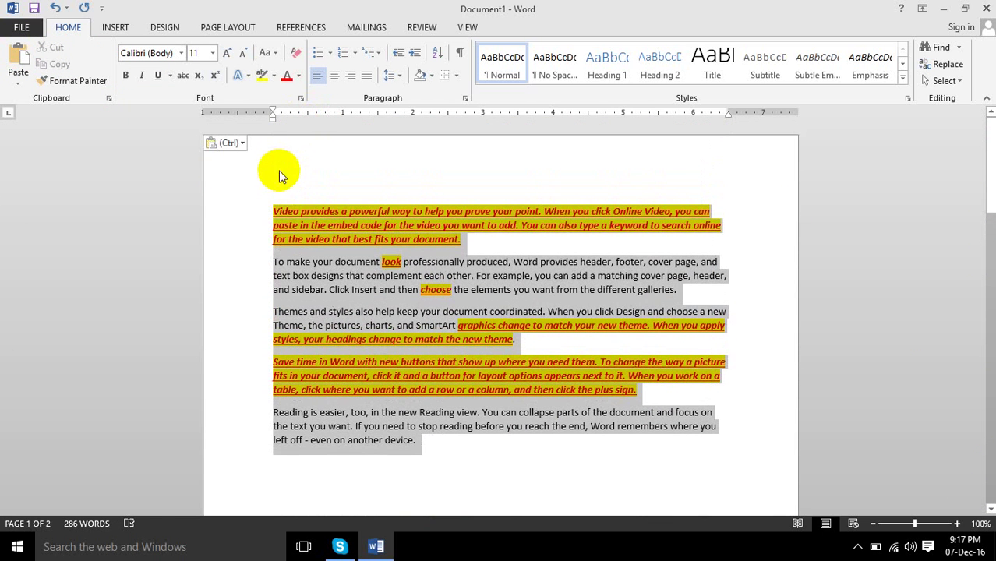
click(72, 66)
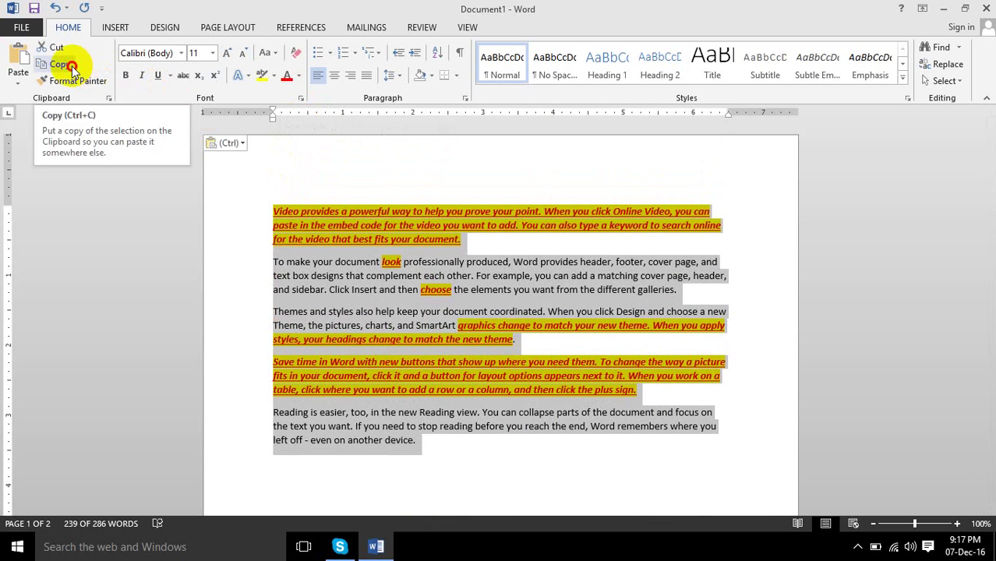
drag(990, 201, 990, 379)
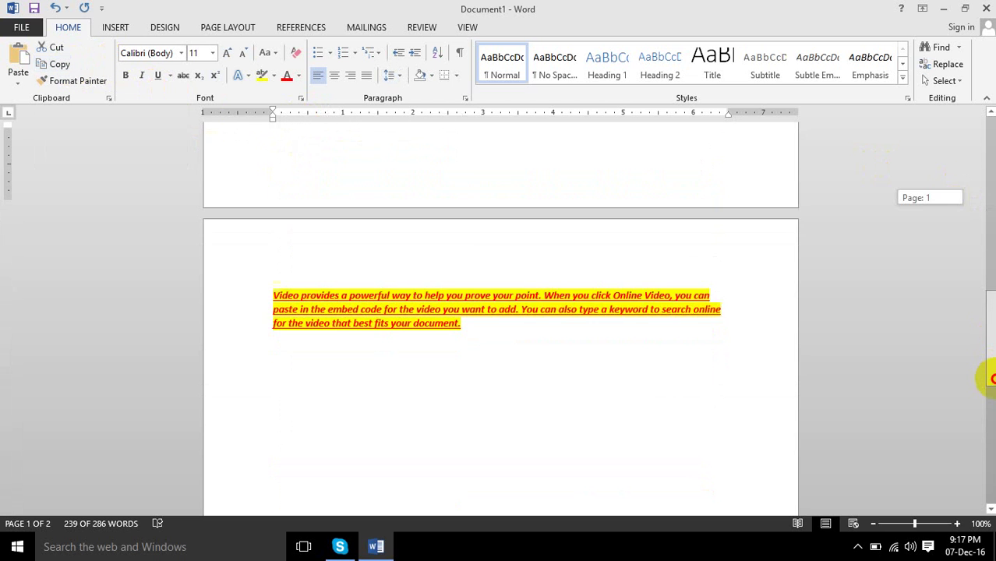
click(498, 286)
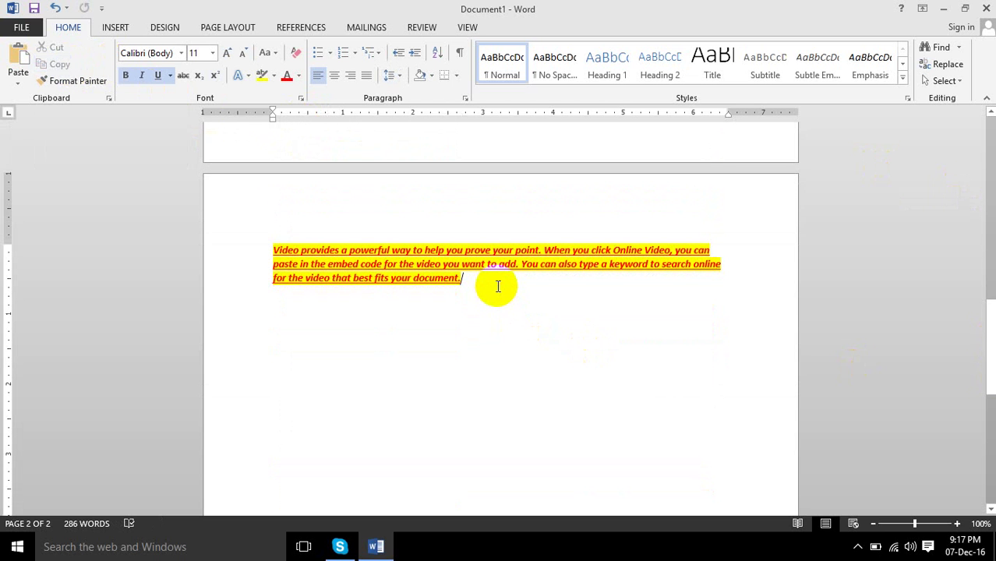
key(Return)
key(ctrl+v)
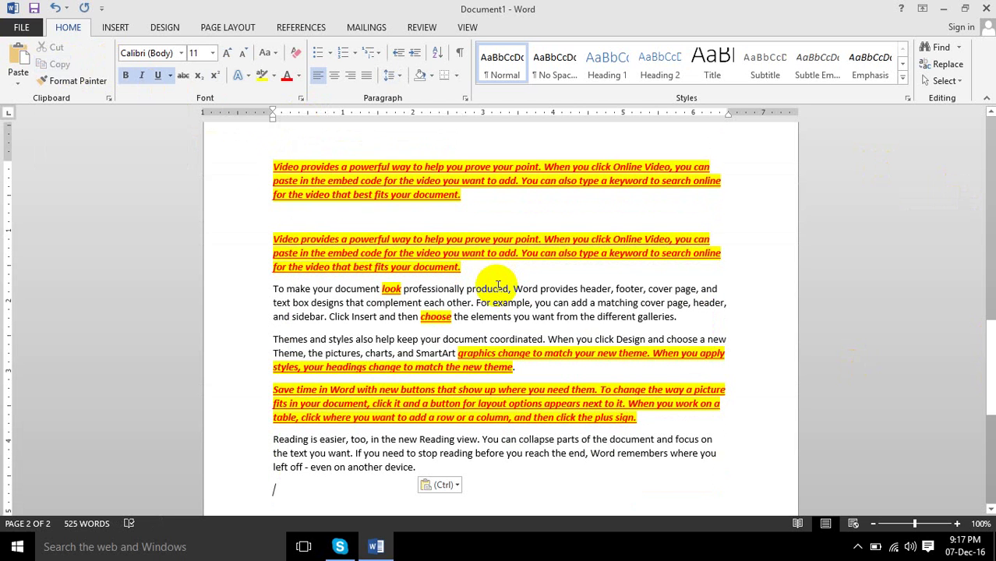
click(20, 83)
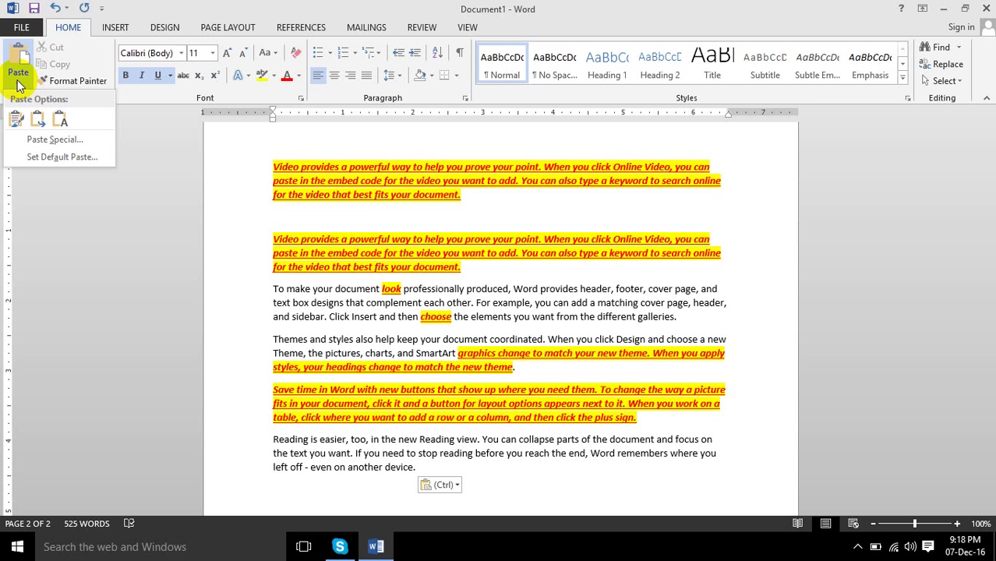
Open Paste Special from the Paste dropdown, offering HTML Format for the copied text.
click(51, 140)
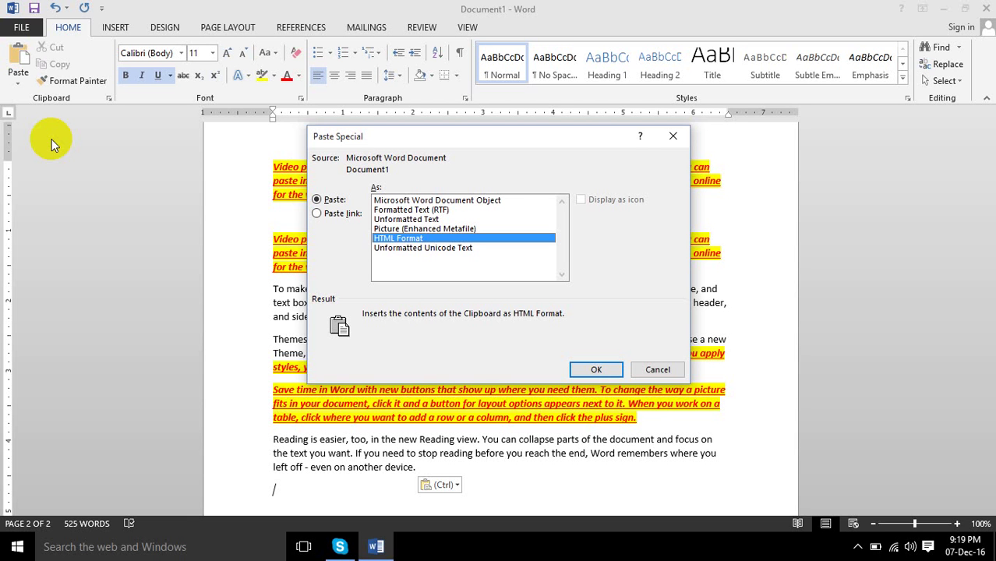
Preview the Paste link option in Paste Special, then cancel without pasting.
click(349, 215)
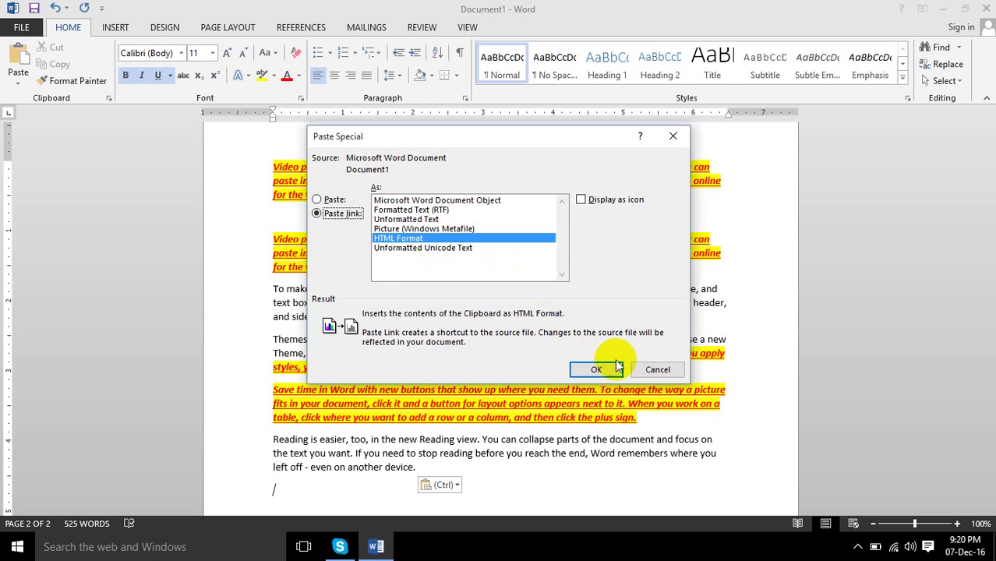
click(647, 373)
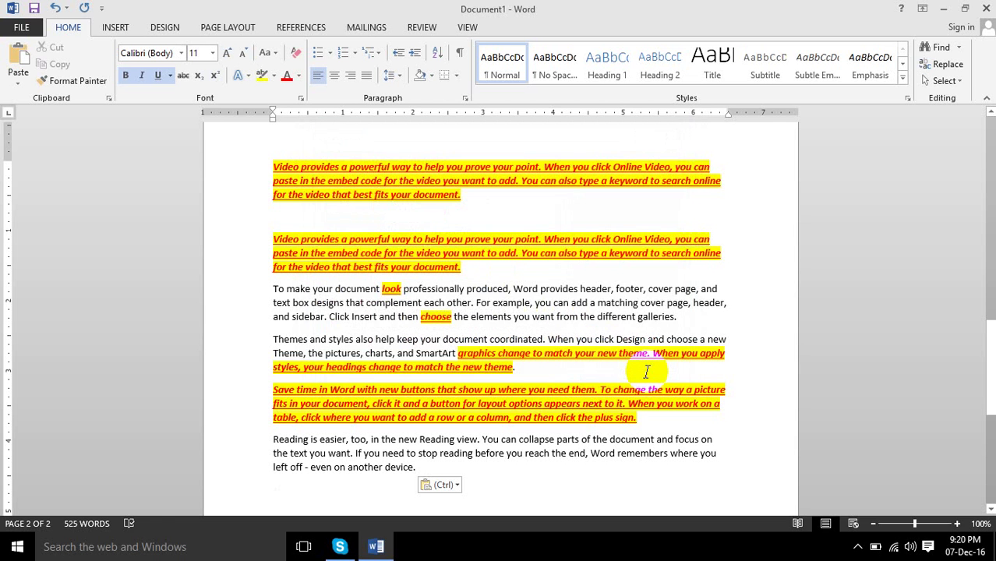
Clear all document text and generate sample paragraphs with =rand().
key(ctrl+a)
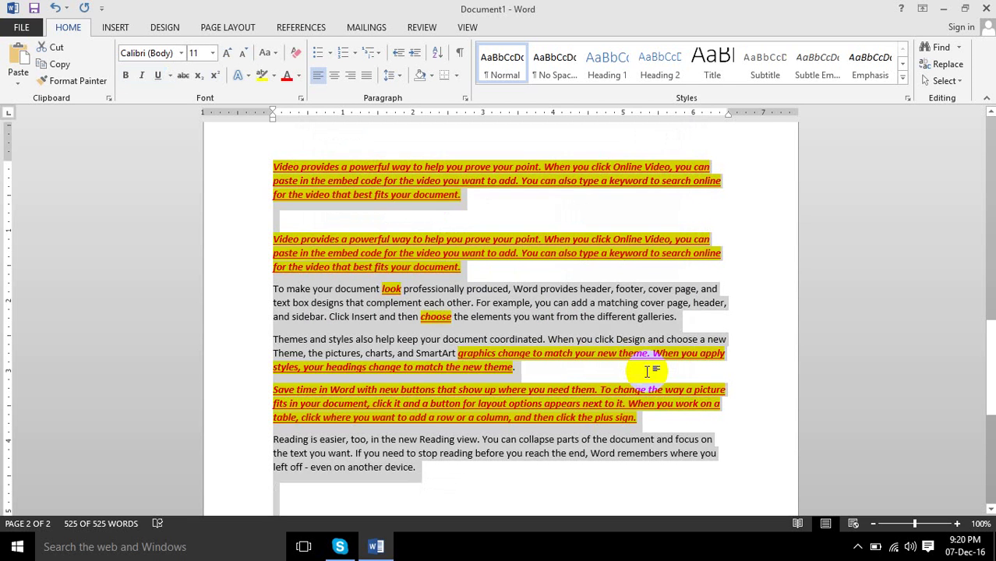
key(Delete)
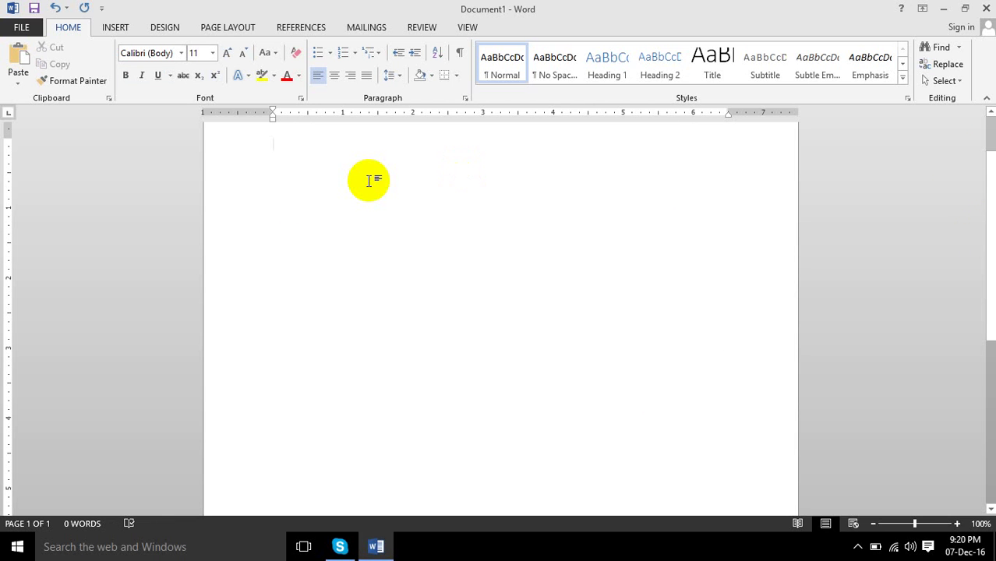
text(=rand)
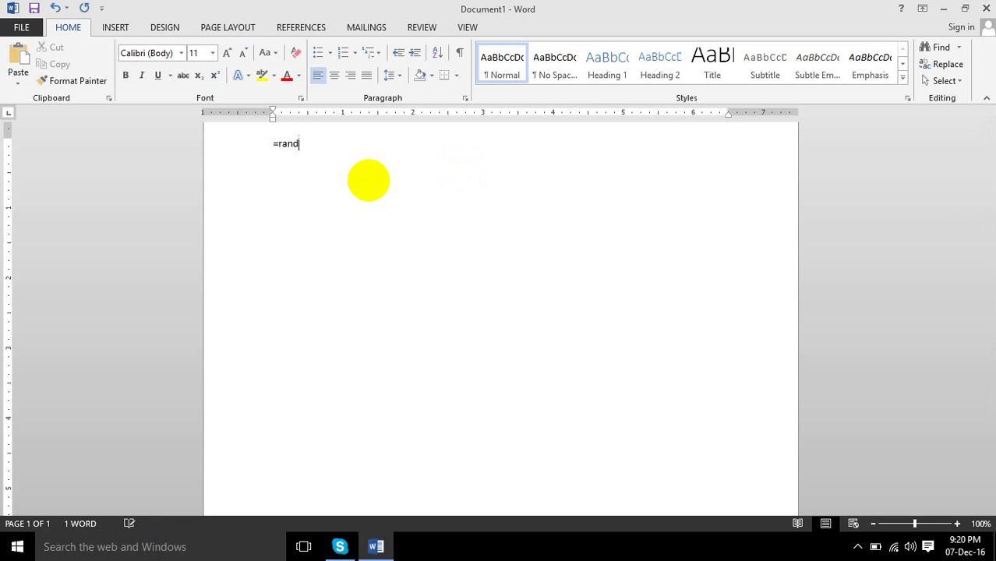
text(())
key(Return)
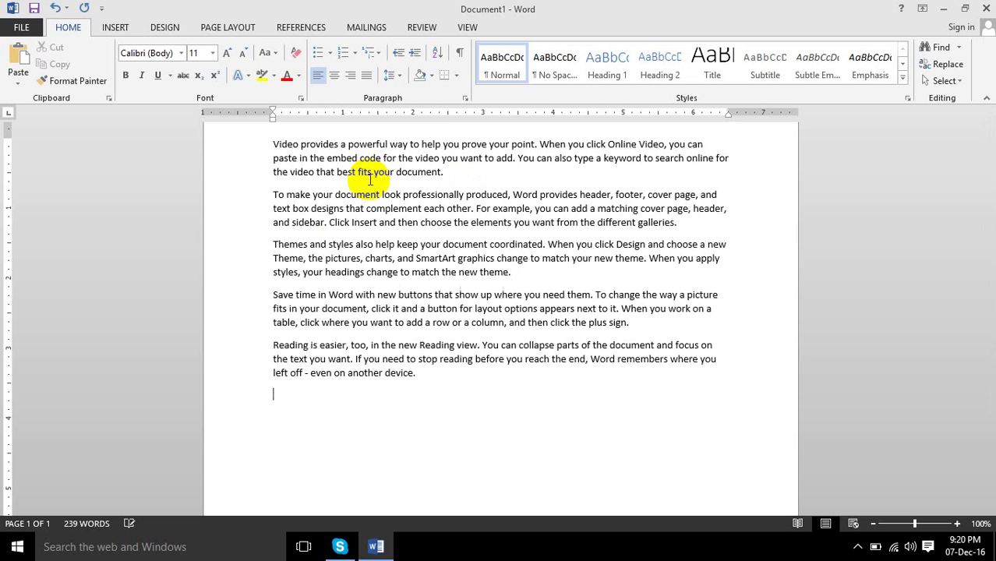
Delete paragraphs two to five, keeping only the 'Video provides' paragraph.
mouse_move(268, 194)
mouse_down()
mouse_move(475, 364)
mouse_move(470, 372)
mouse_up()
key(Delete)
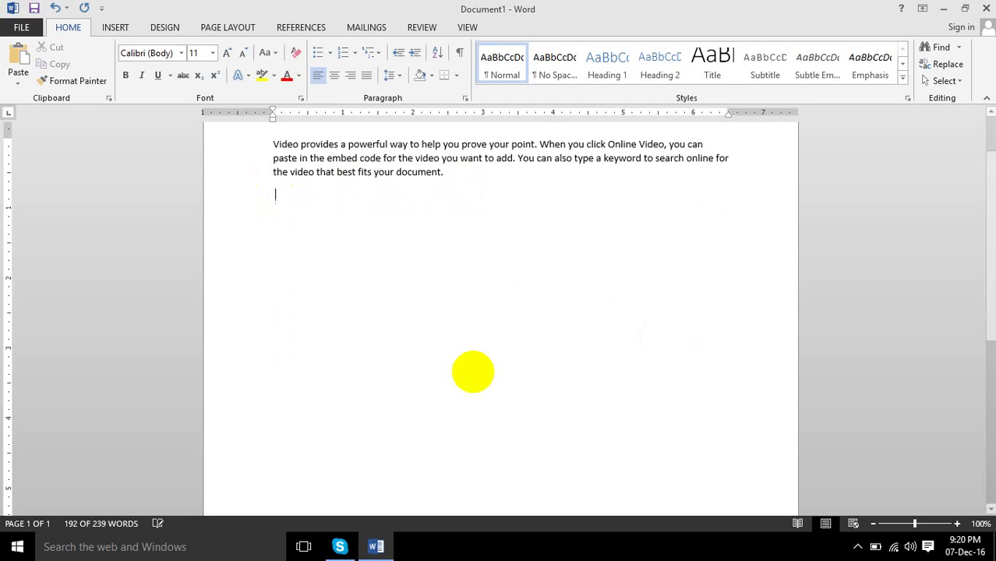
click(445, 175)
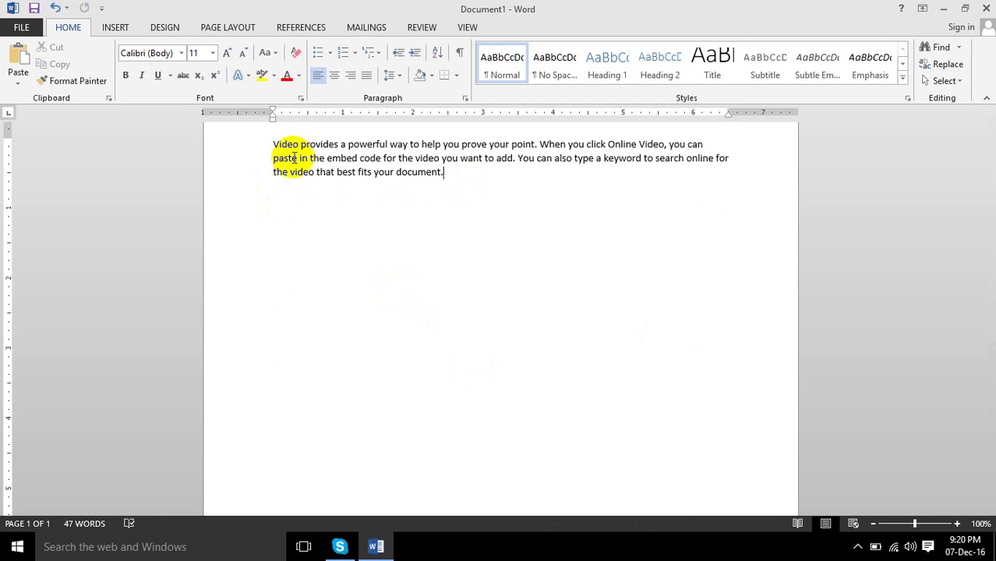
Save the document to the Desktop under the file name 'test'.
key(ctrl+s)
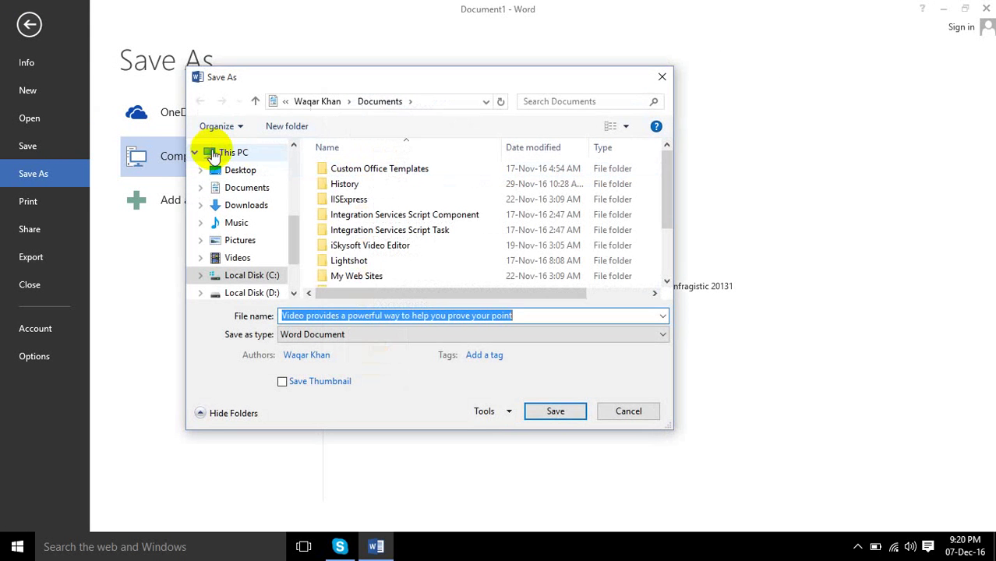
click(238, 170)
click(421, 319)
triple_click(421, 319)
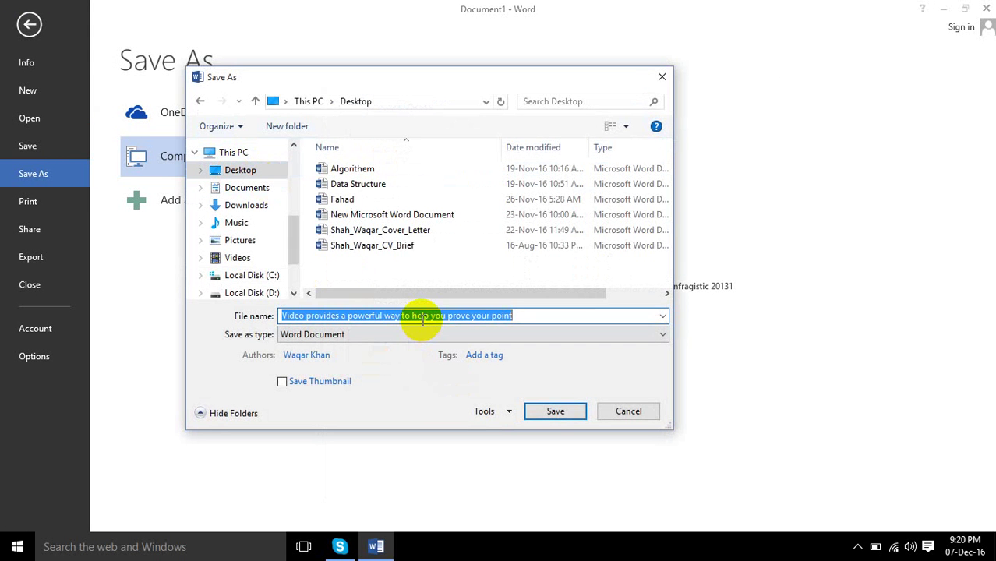
text(test)
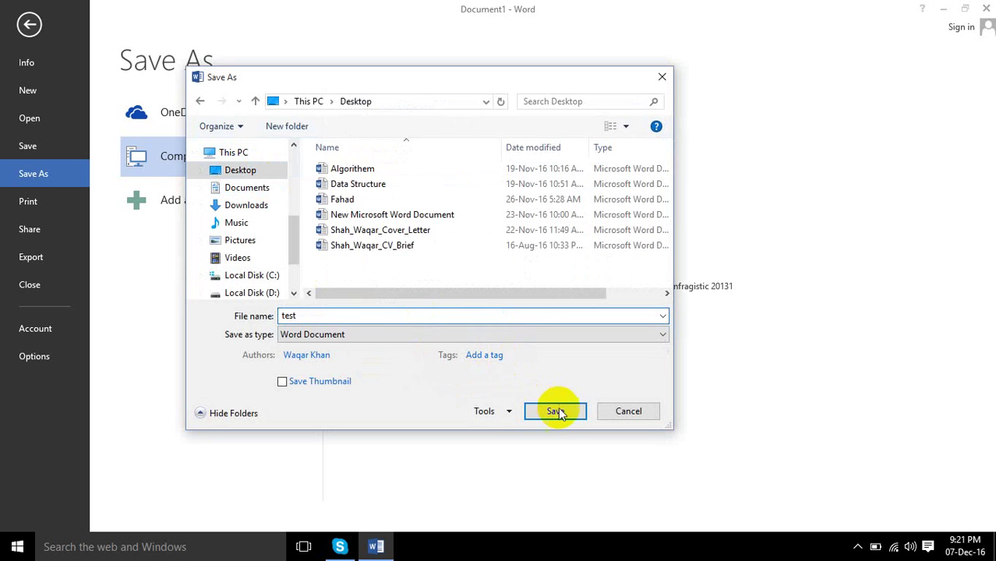
click(557, 408)
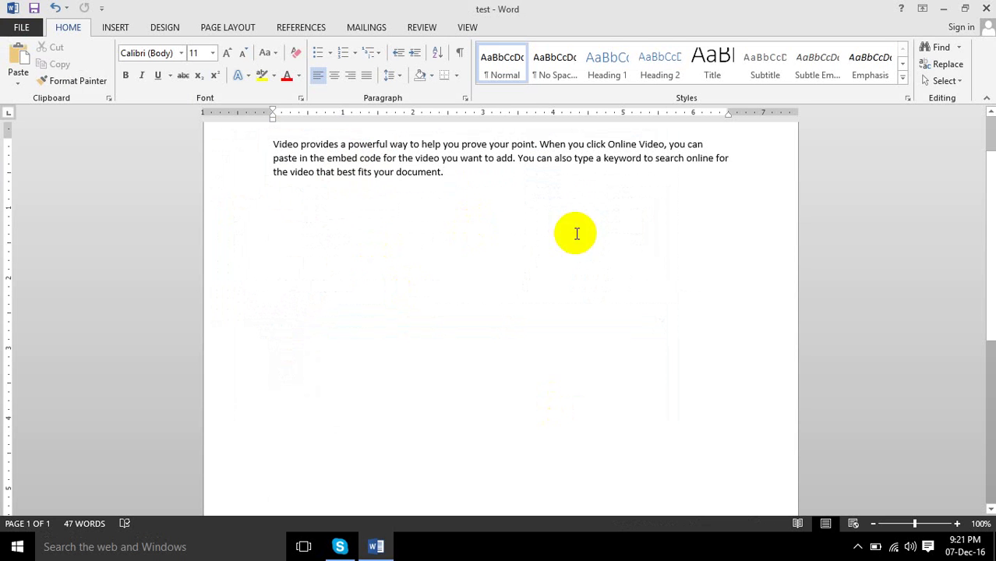
Copy the 'Video provides' paragraph.
drag(442, 172, 272, 143)
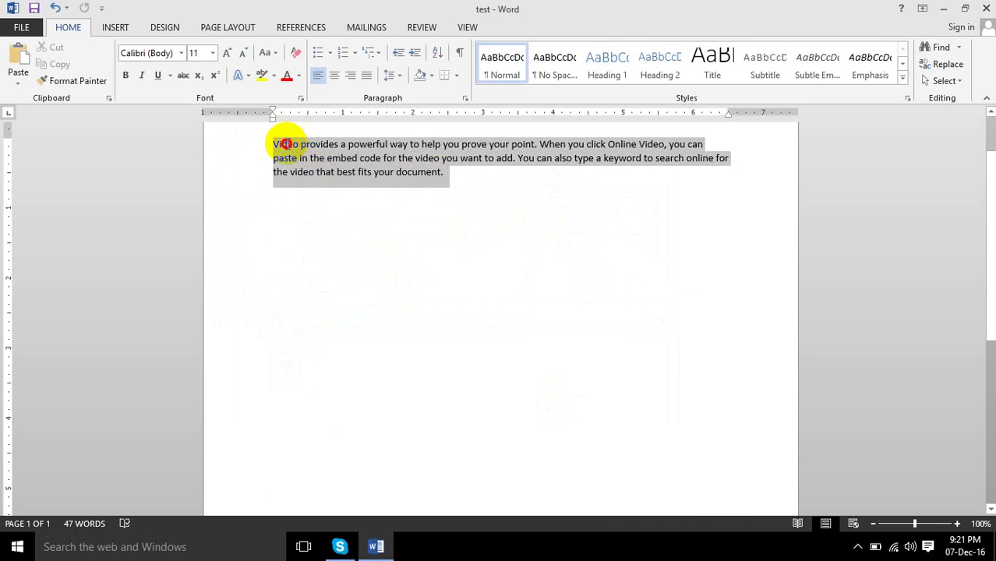
right_click(338, 159)
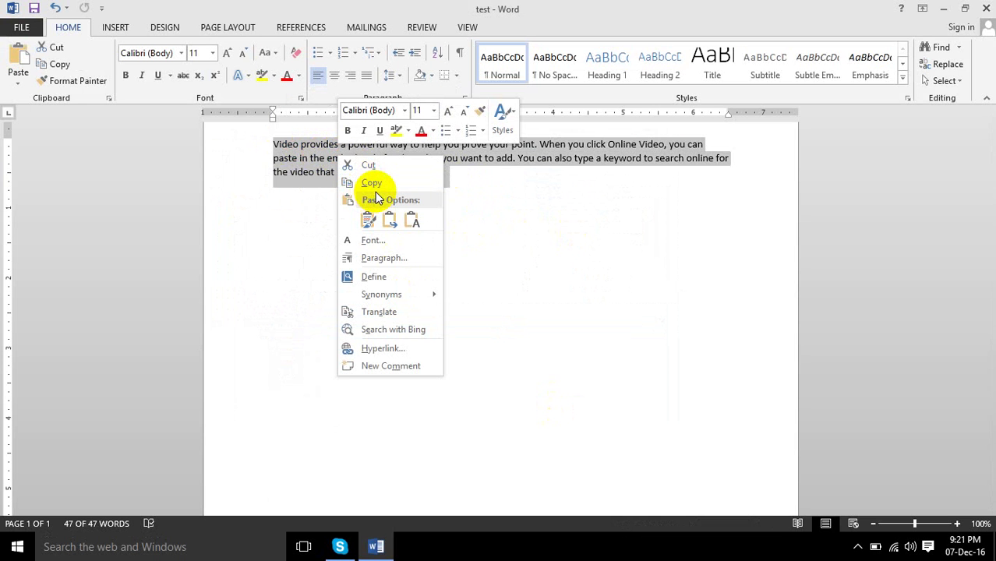
click(374, 184)
Add two blank lines below the paragraph.
click(377, 203)
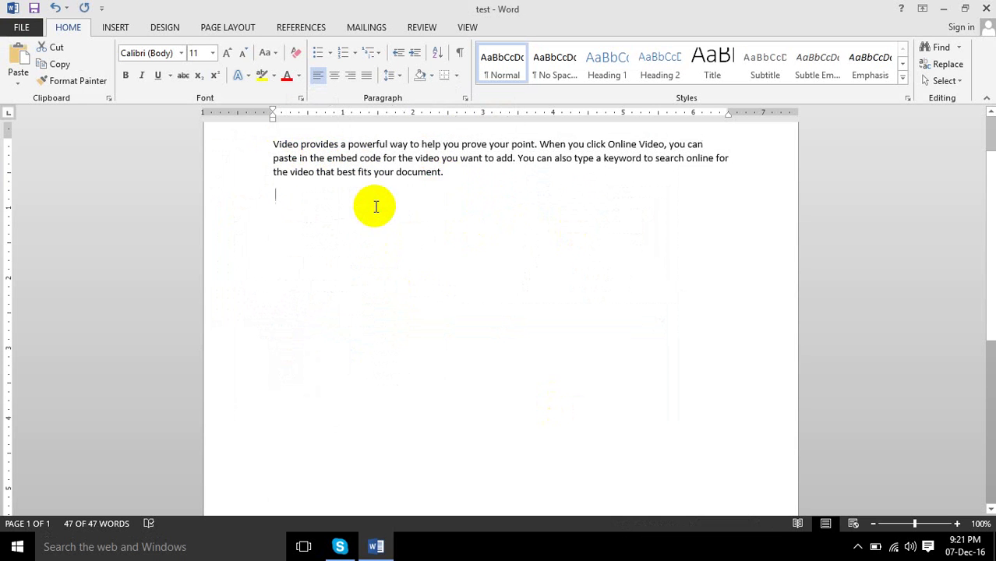
click(455, 175)
key(Return)
key(Return)
key(Return)
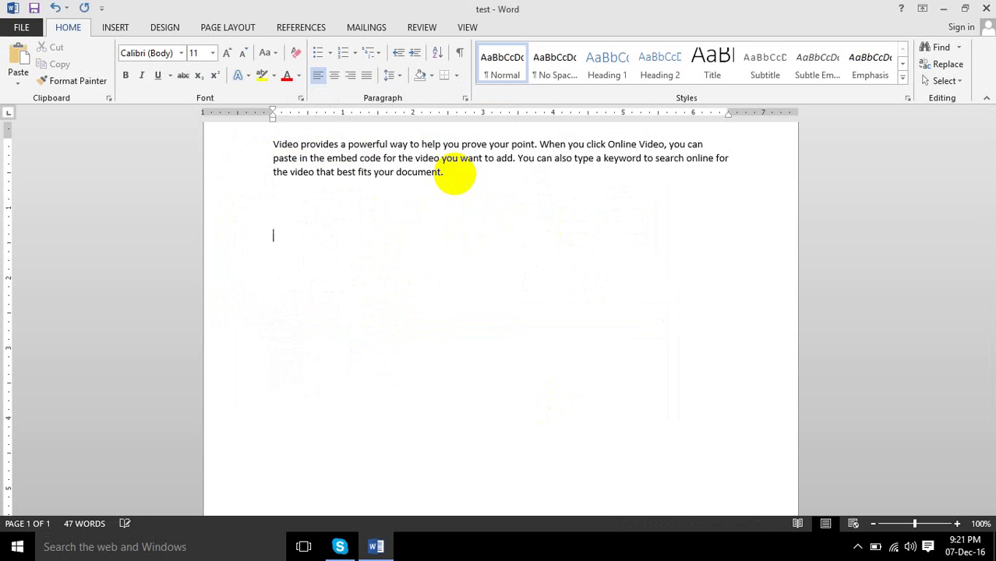
key(Return)
key(Return)
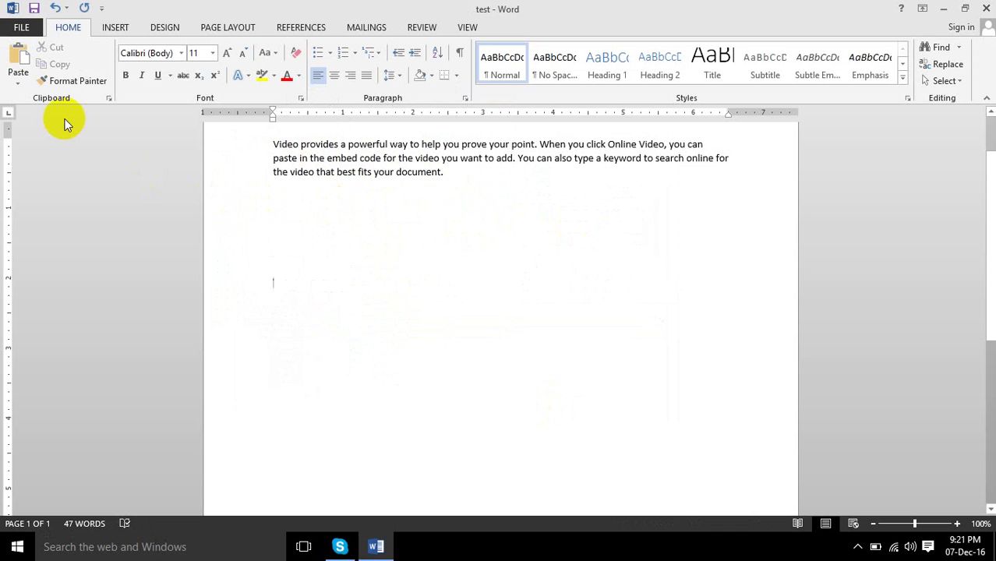
click(18, 85)
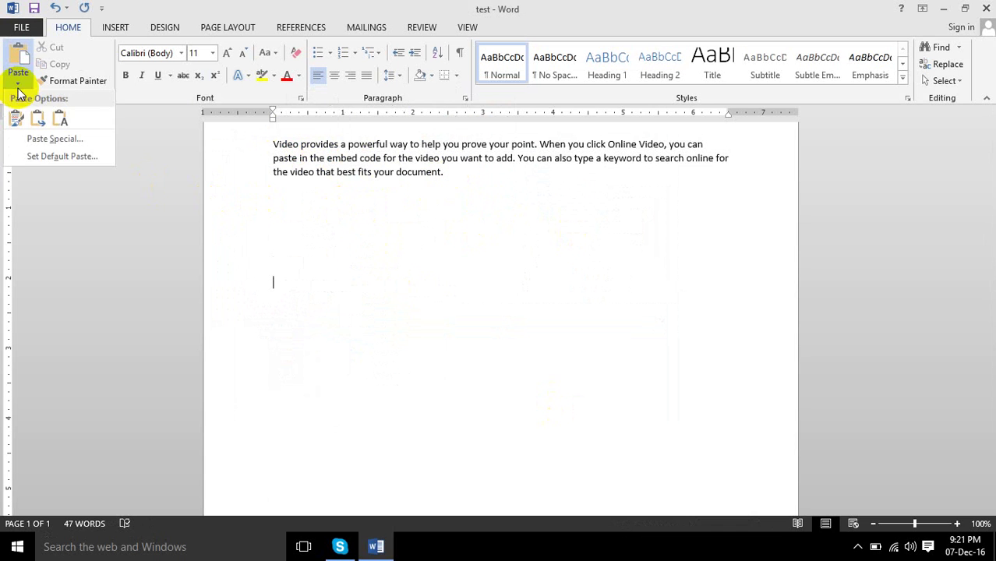
In Paste Special, choose Microsoft Word Document Object and tick Display as icon.
click(54, 138)
click(433, 201)
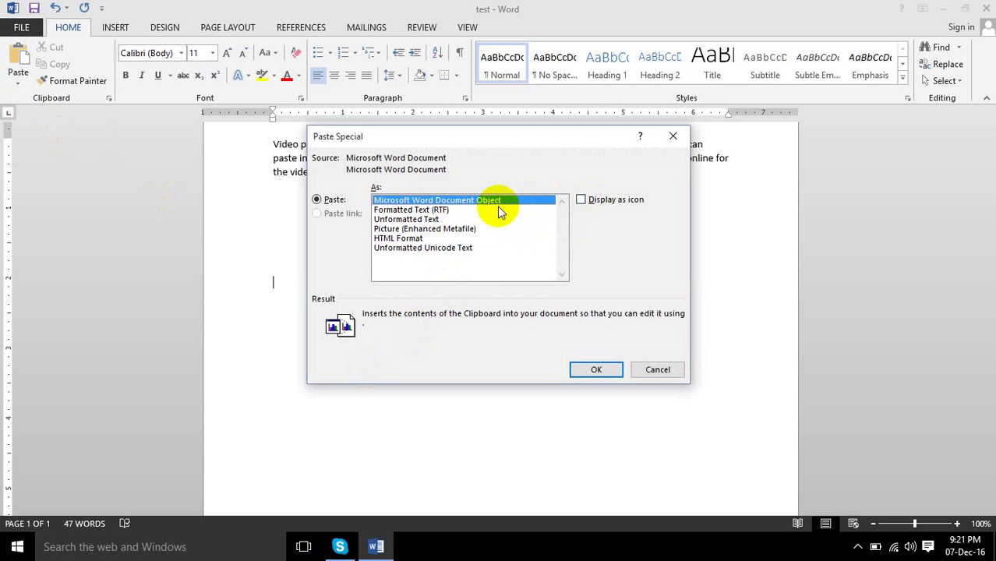
click(604, 205)
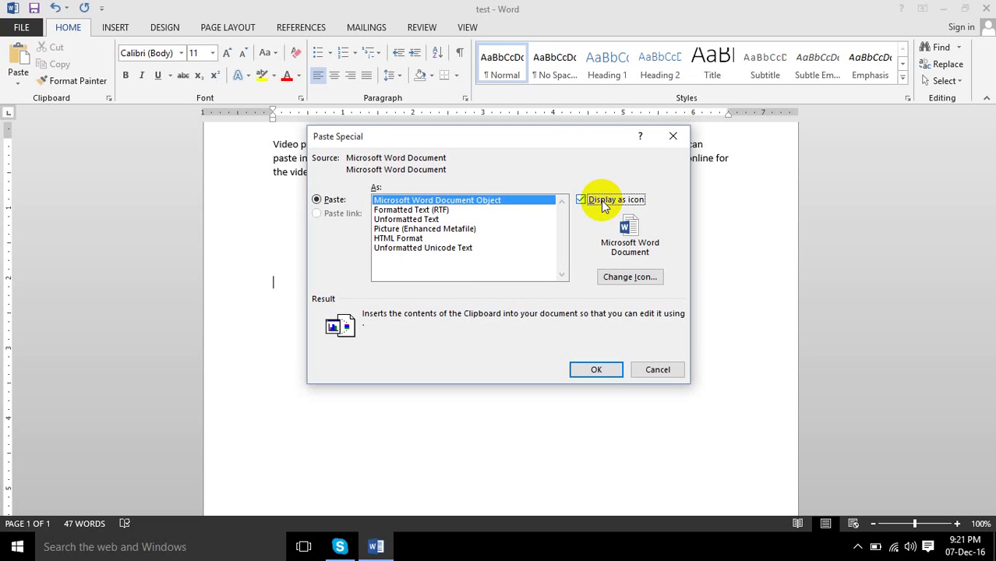
Keep the default icon and paste the paragraph as an embedded Word Document icon.
click(636, 279)
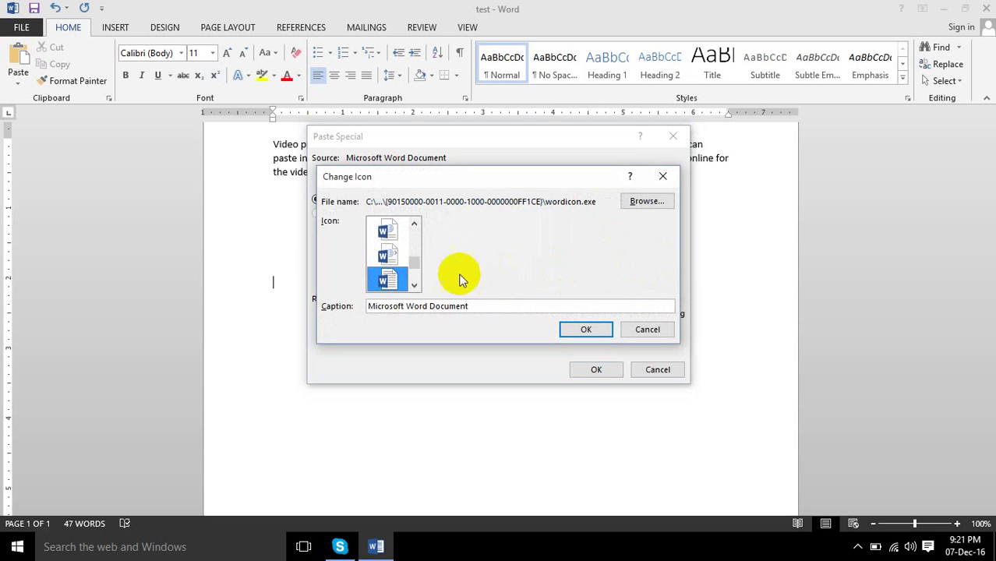
click(414, 230)
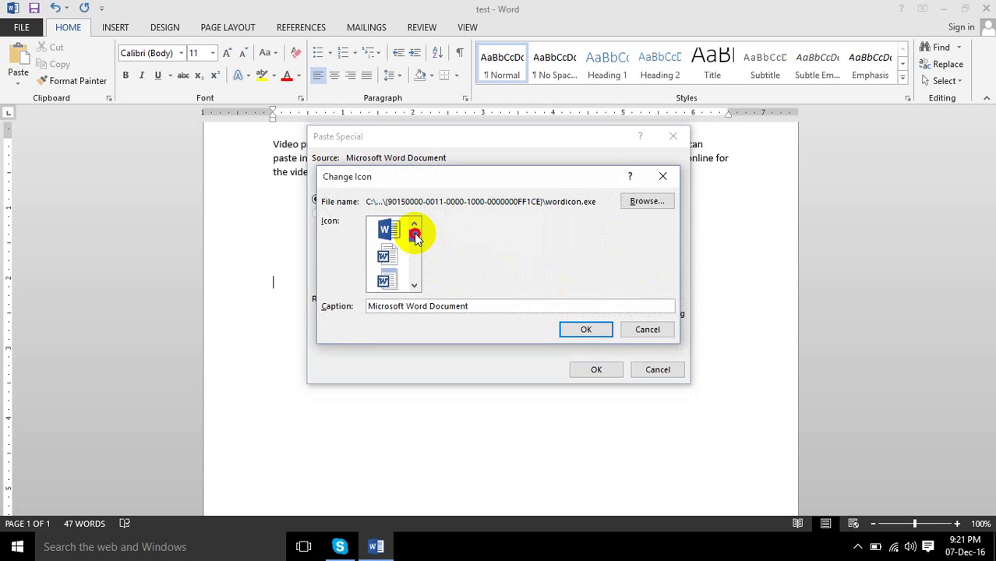
drag(416, 236, 418, 273)
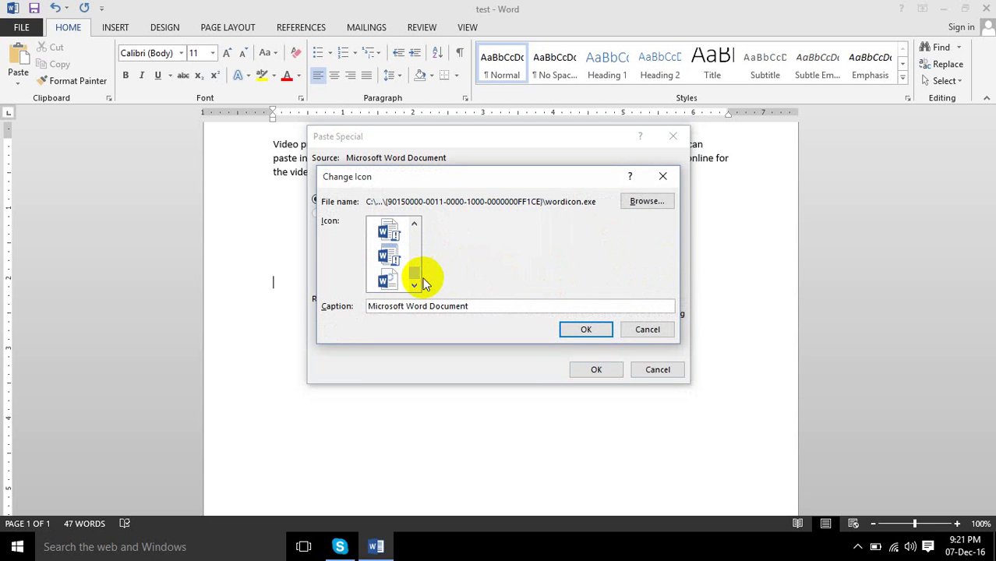
click(644, 201)
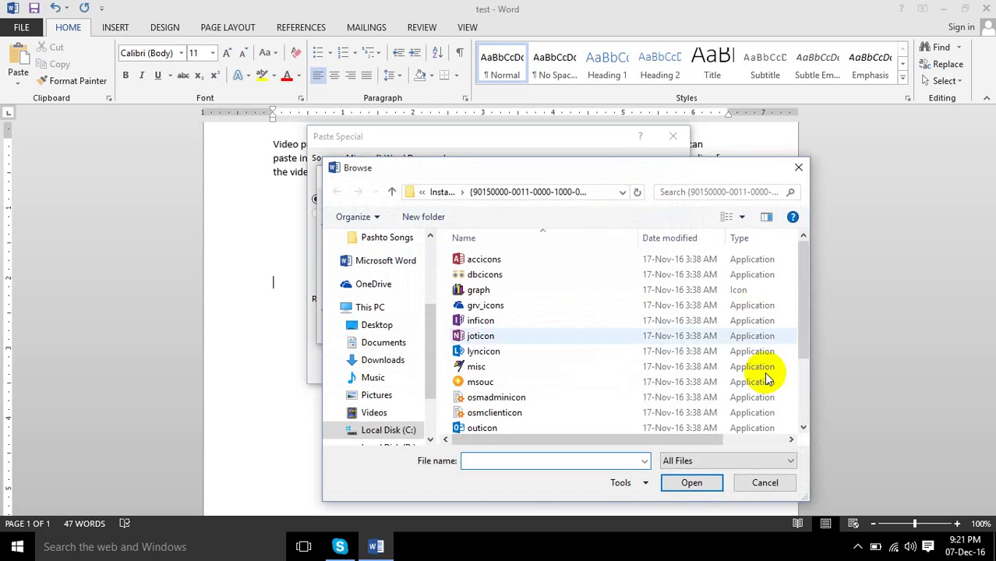
click(755, 483)
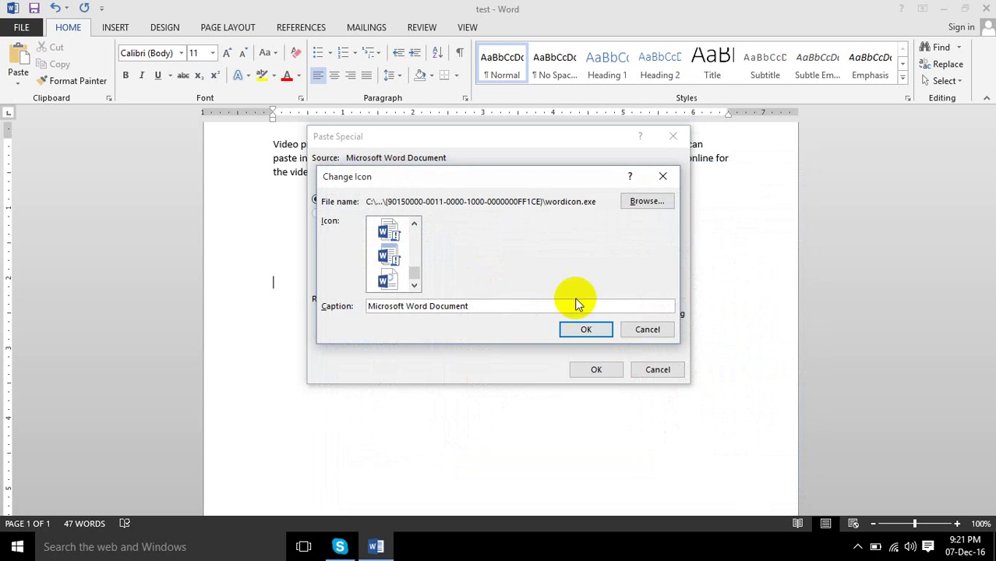
click(641, 327)
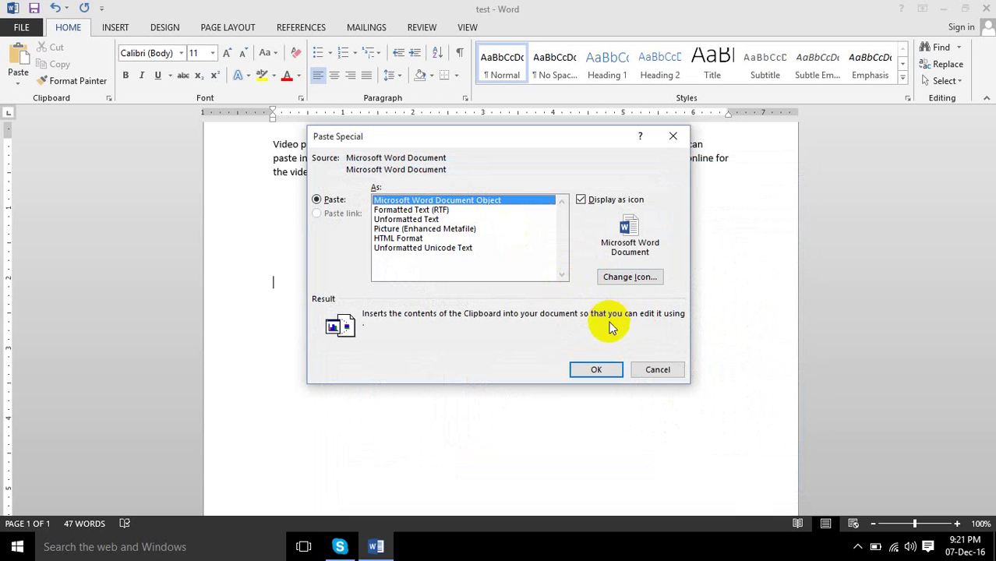
click(589, 373)
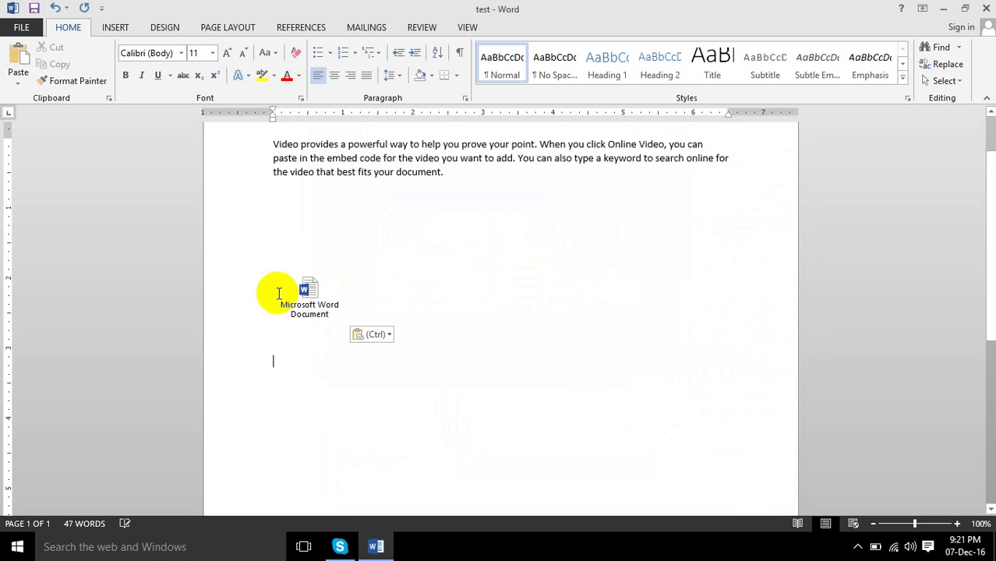
click(307, 291)
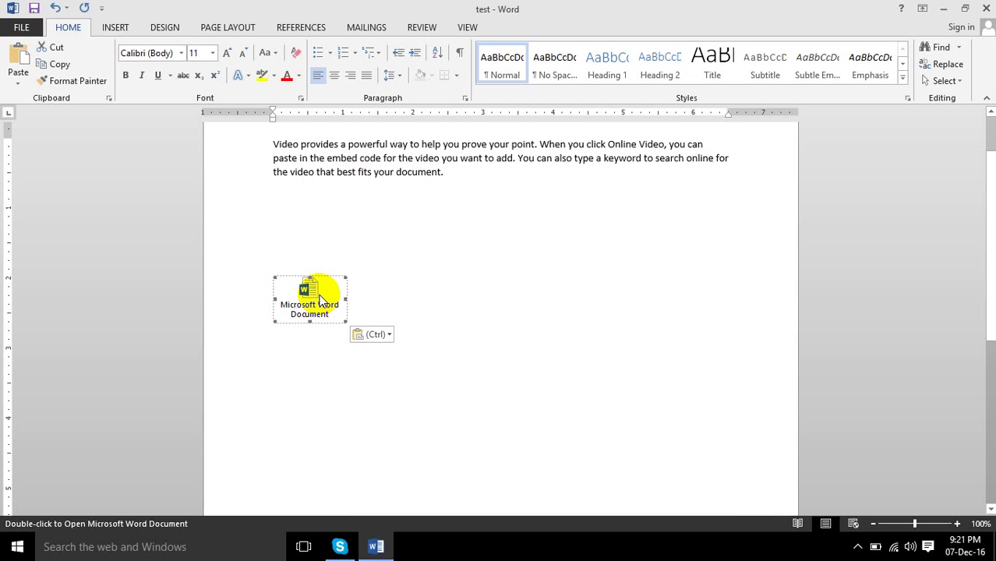
In the embedded document, type 'ad asd as d sad as d as' after the paragraph.
click(379, 296)
click(309, 309)
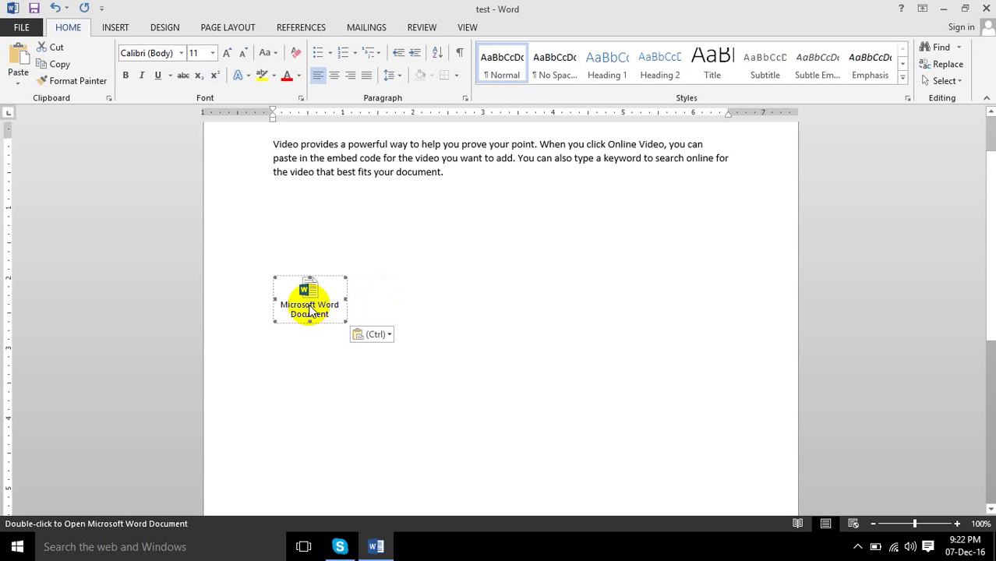
double_click(310, 309)
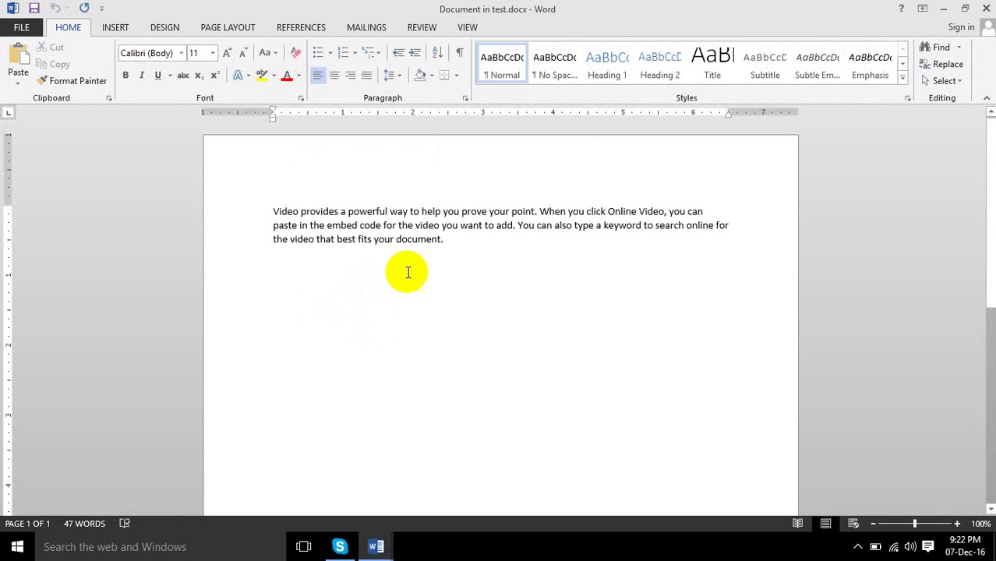
click(457, 243)
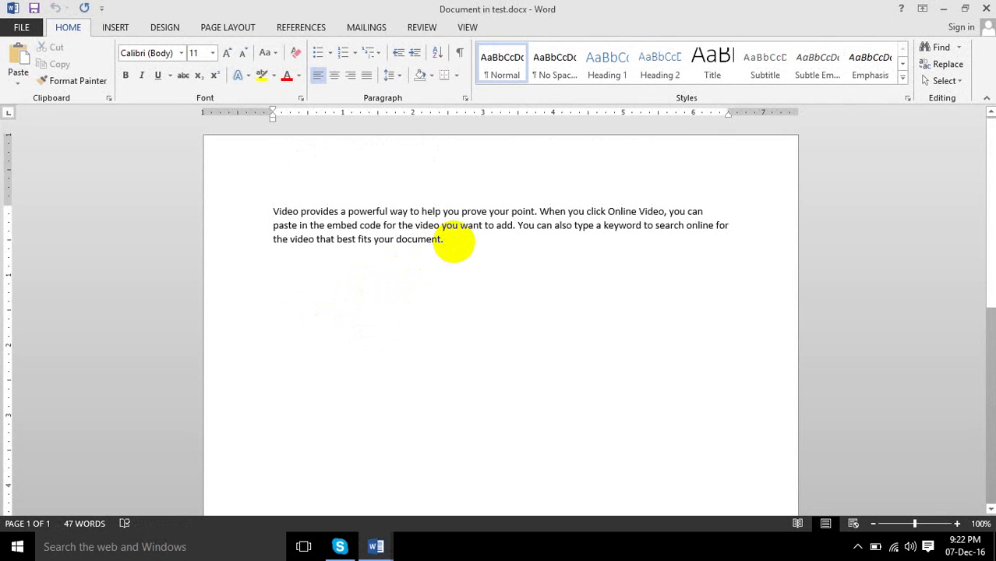
text(ad asd as d sad as d as)
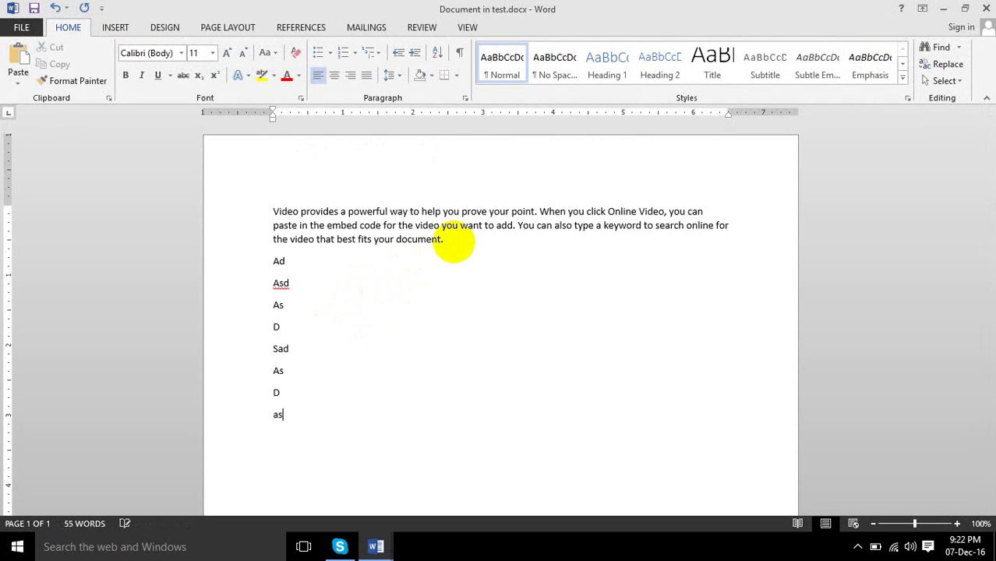
click(984, 9)
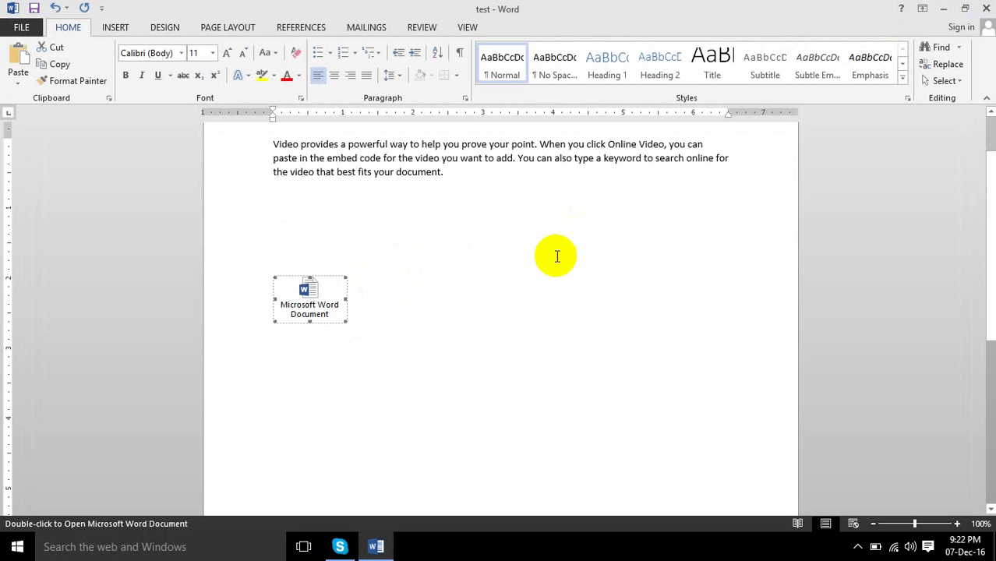
Reopen the embedded document to check it, then delete the icon object.
click(466, 213)
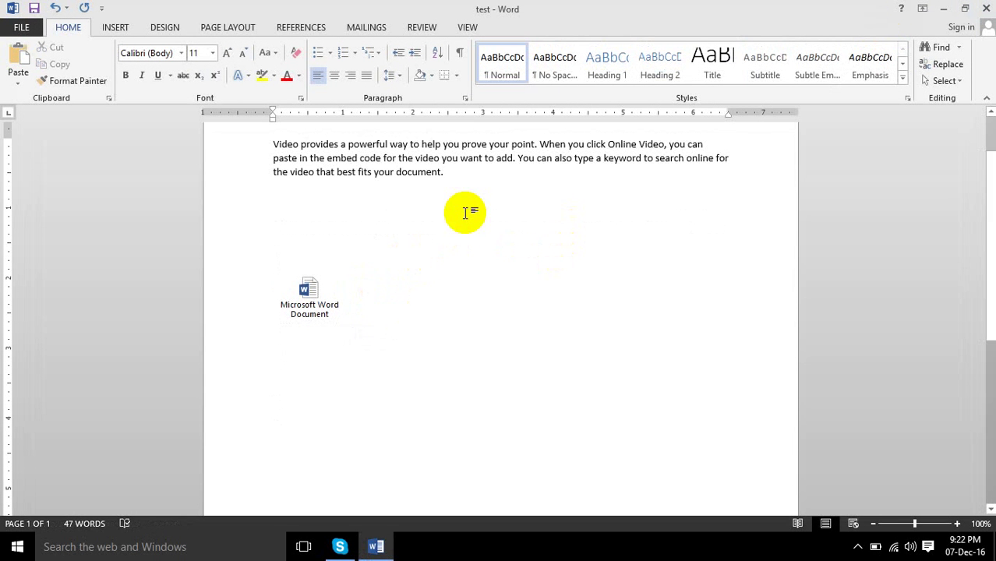
double_click(308, 312)
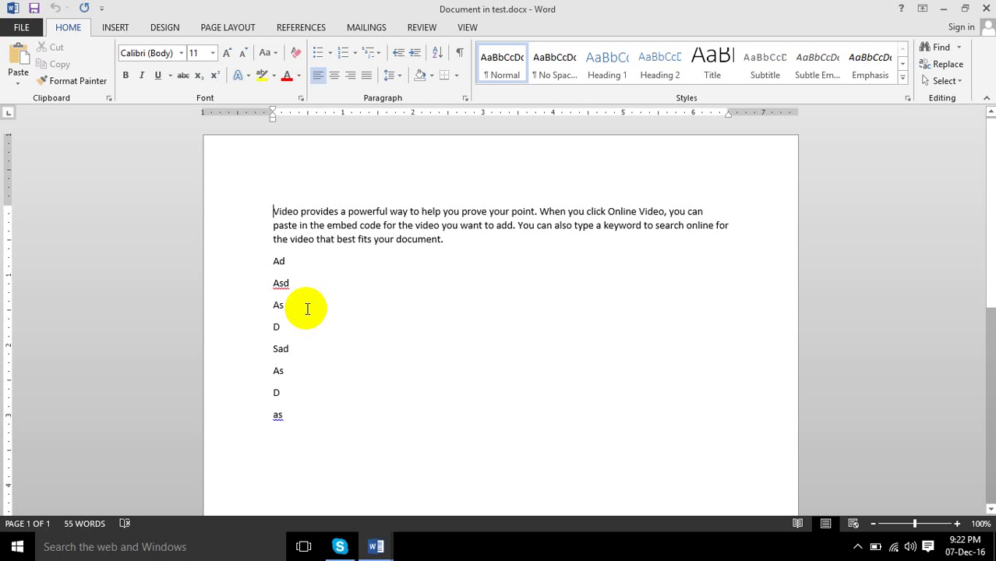
click(986, 9)
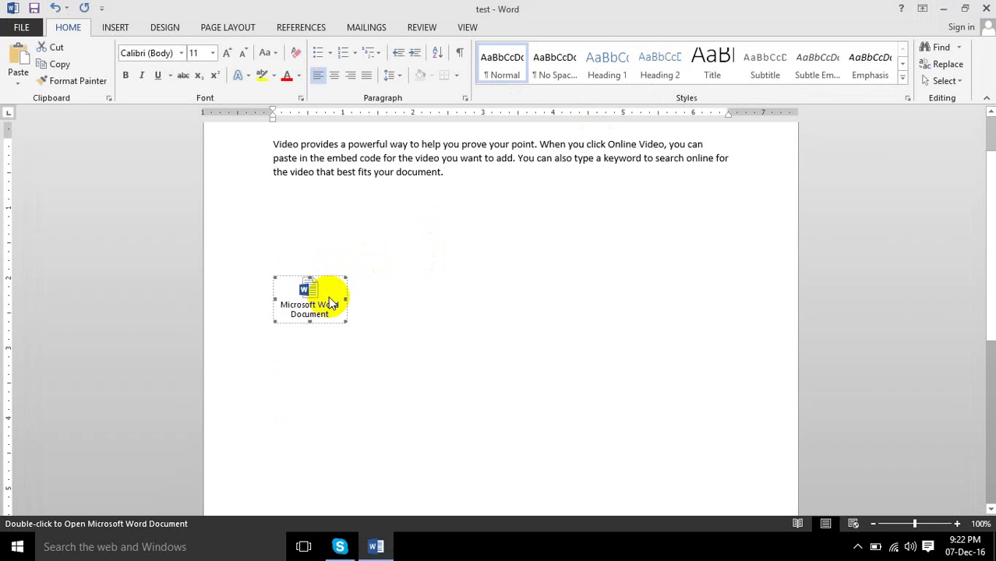
key(Delete)
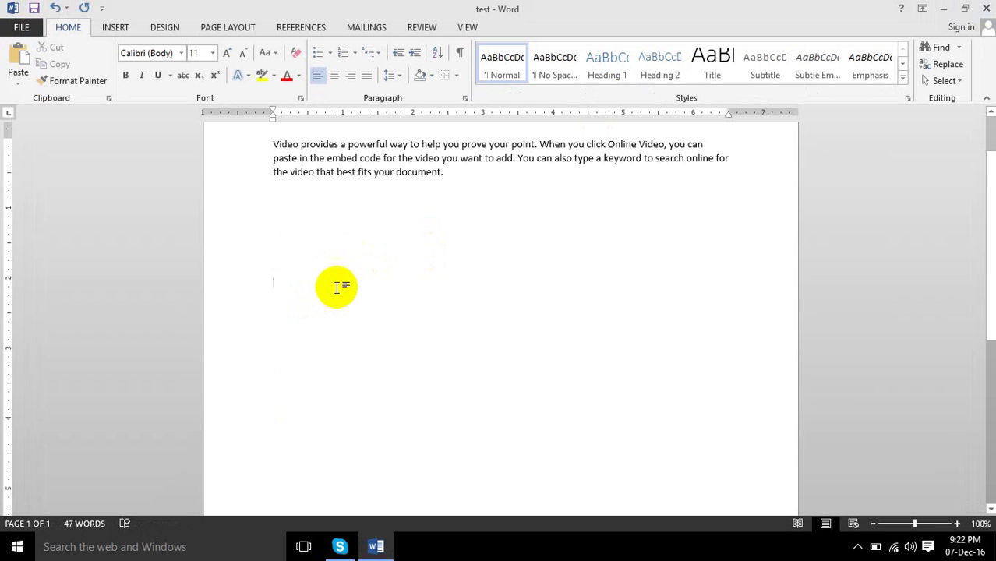
Apply a yellow highlight to the 'Video provides' paragraph.
drag(455, 172, 274, 145)
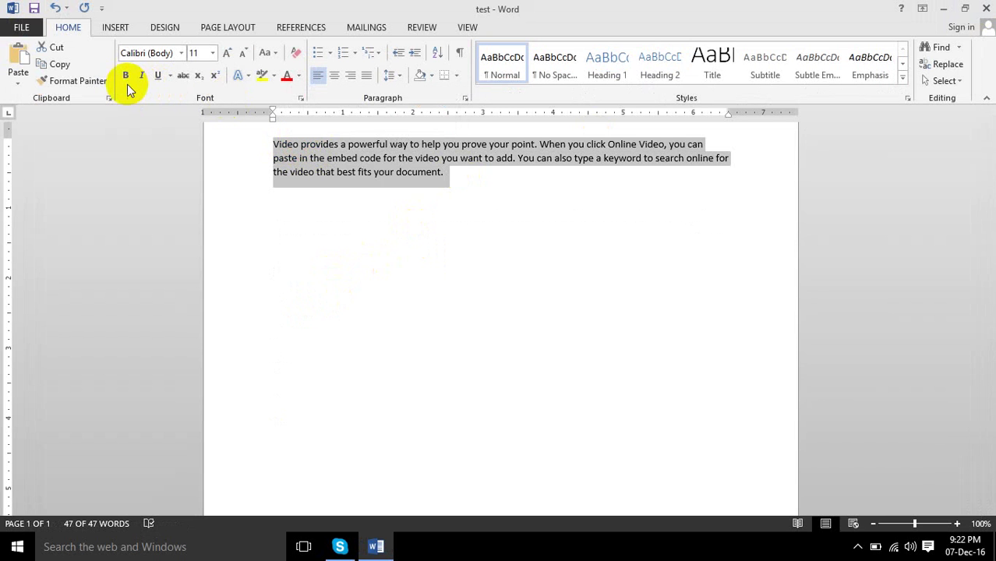
click(260, 75)
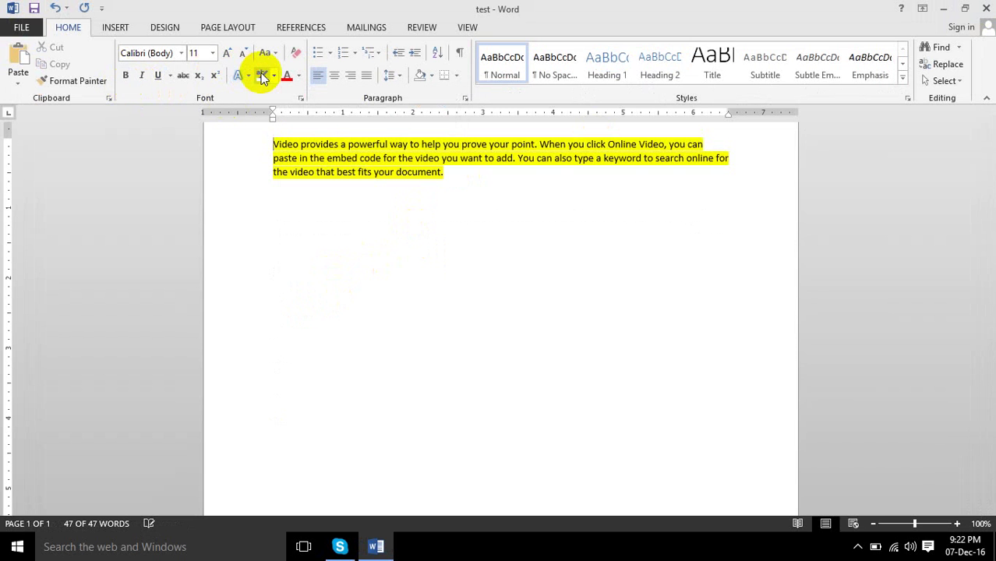
key(Left)
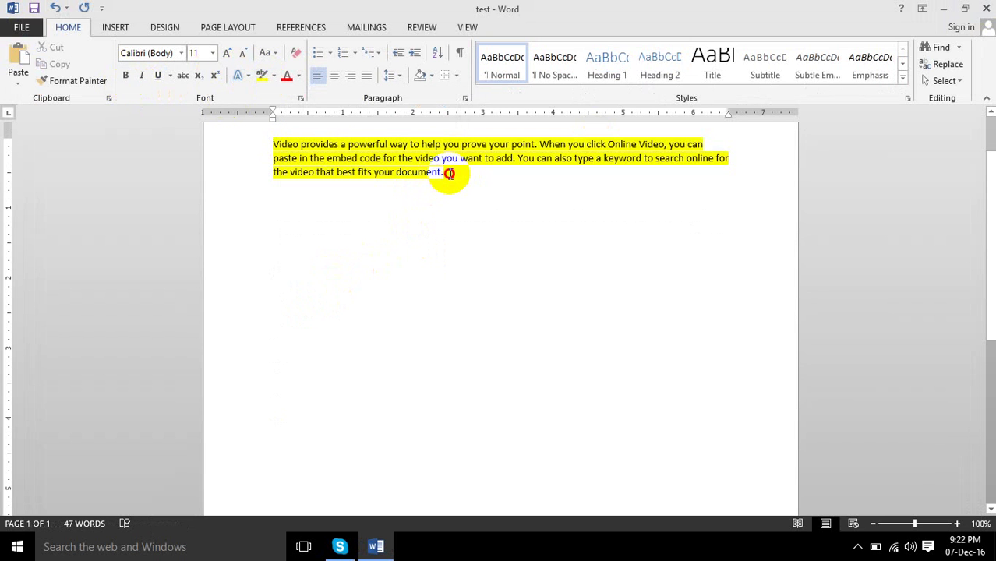
Copy the highlighted paragraph and place the cursor below it.
drag(443, 173, 273, 156)
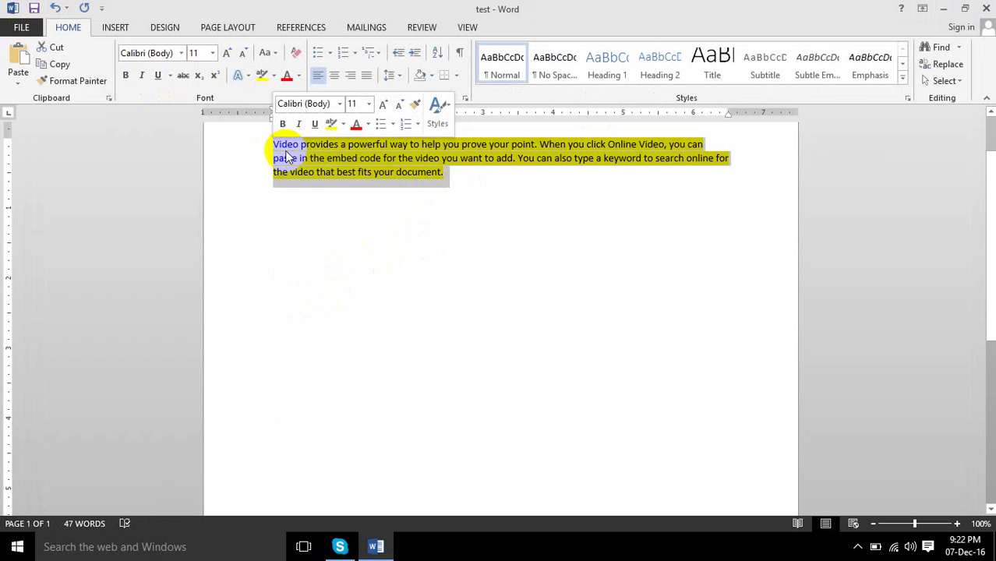
click(331, 159)
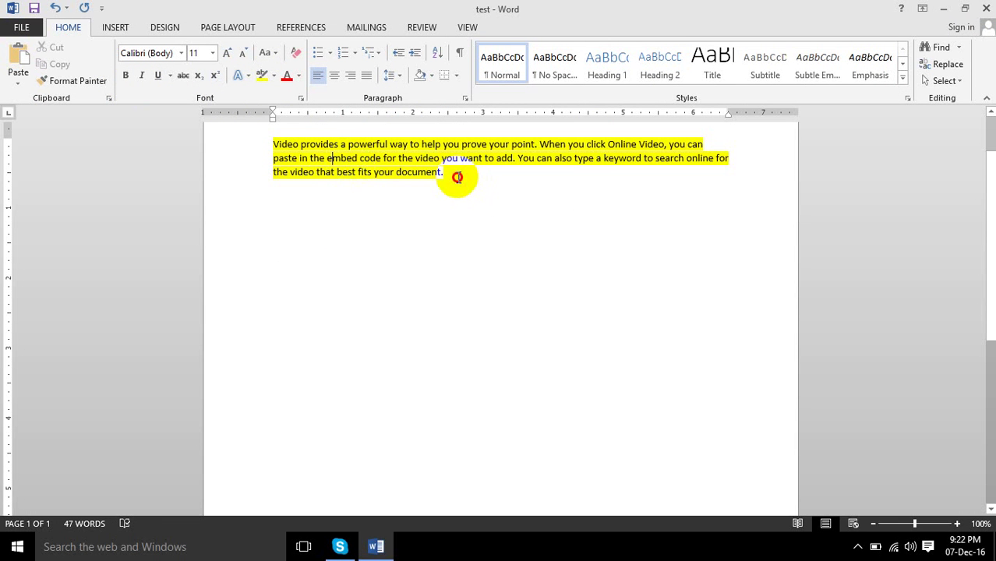
drag(456, 178, 268, 147)
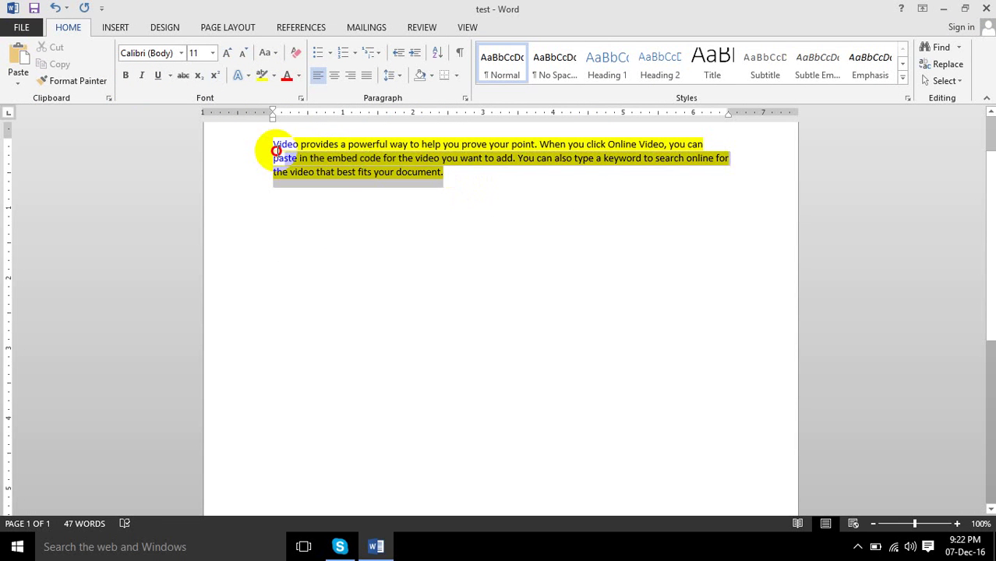
right_click(344, 156)
click(366, 184)
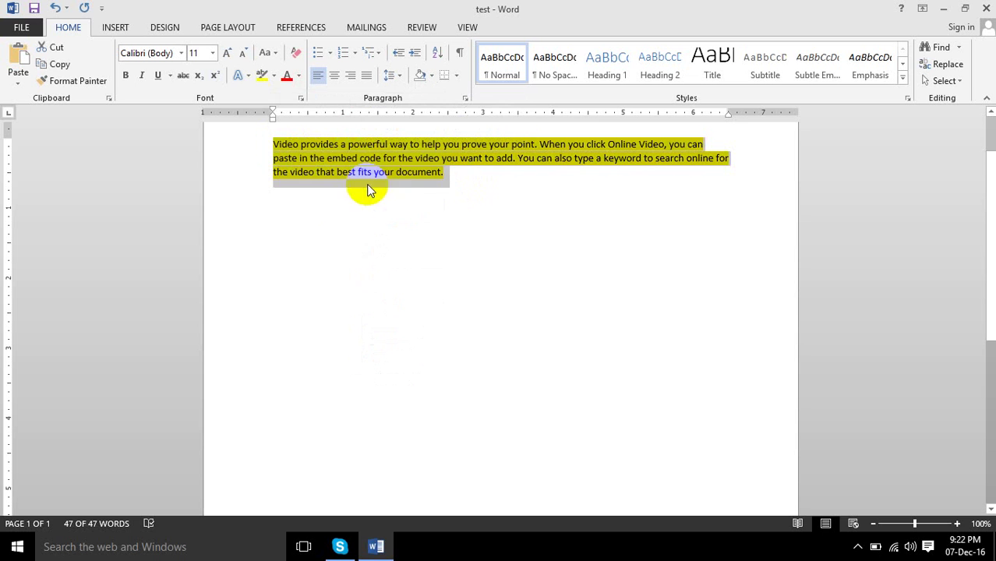
click(307, 316)
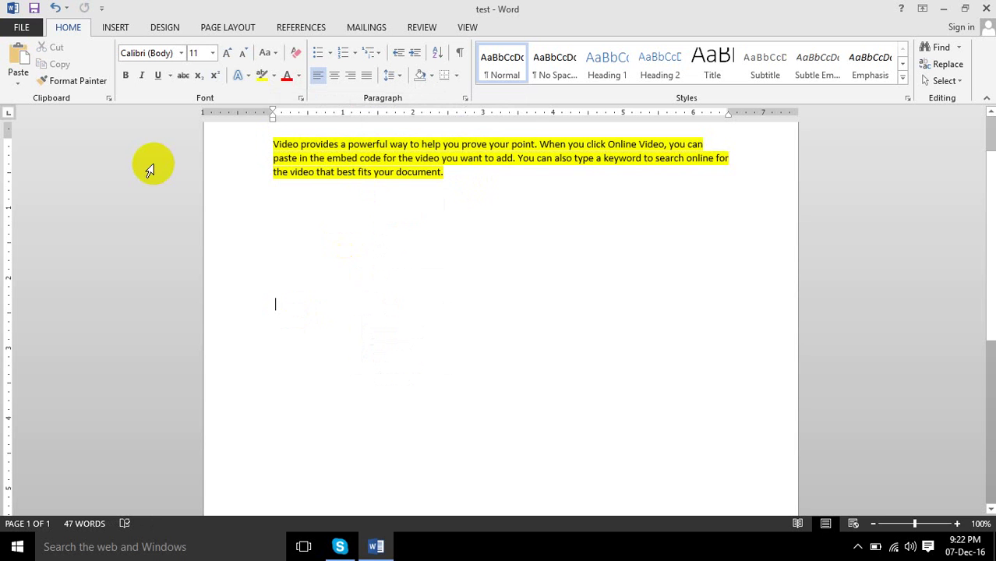
Paste the copied paragraph as Formatted Text (RTF), keeping its highlight.
click(18, 76)
click(57, 139)
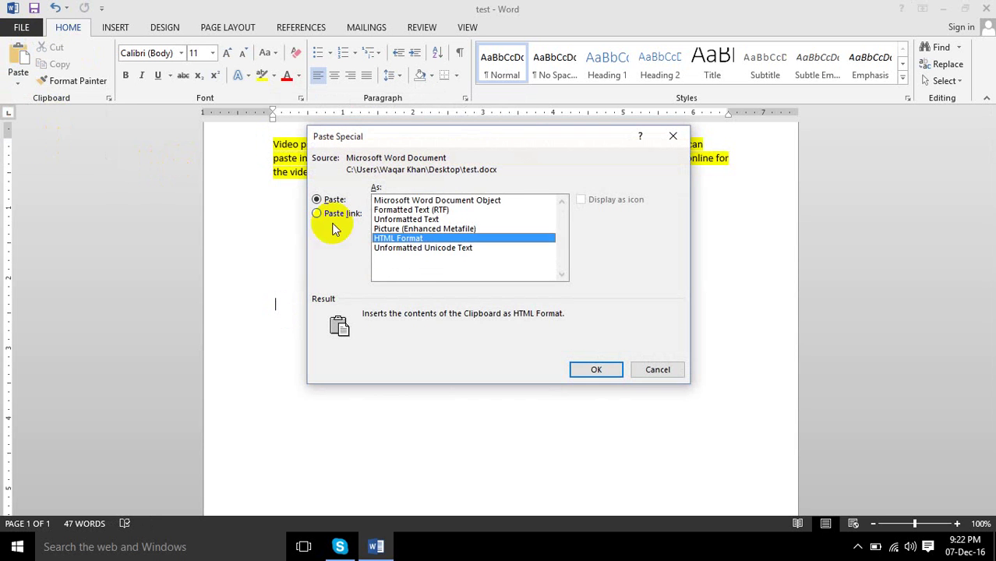
click(407, 211)
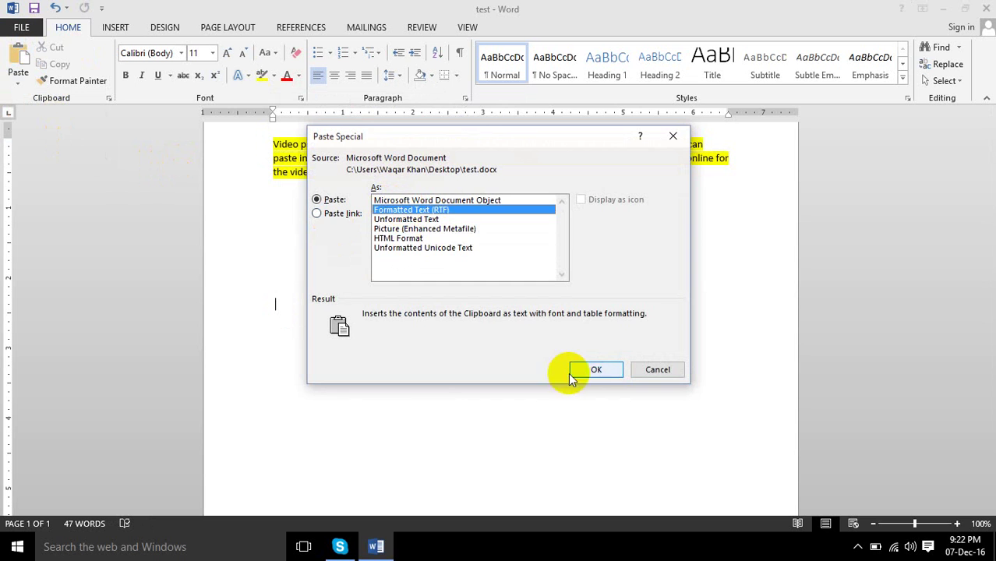
click(593, 372)
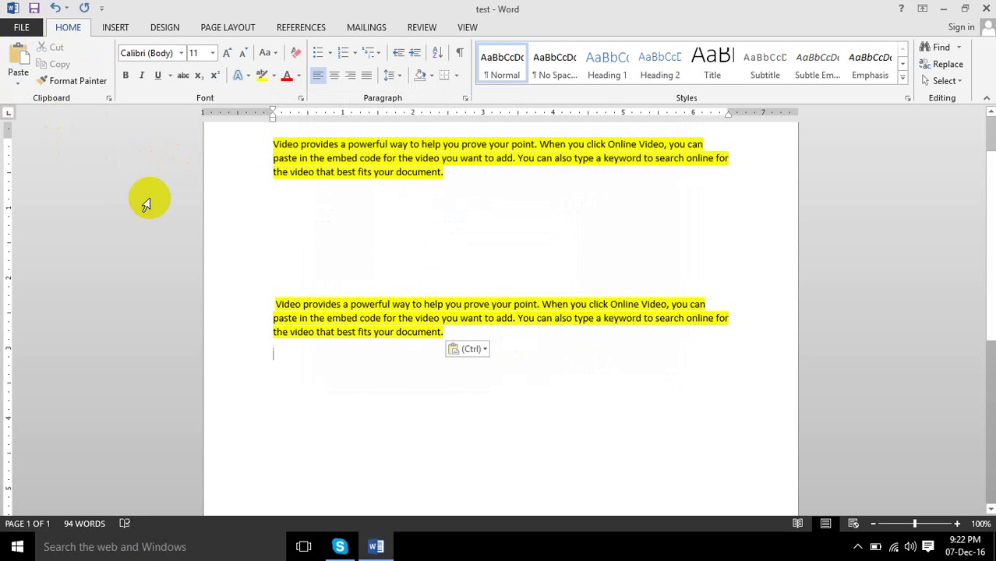
Paste it again as Unformatted Text and add two blank lines below.
click(18, 78)
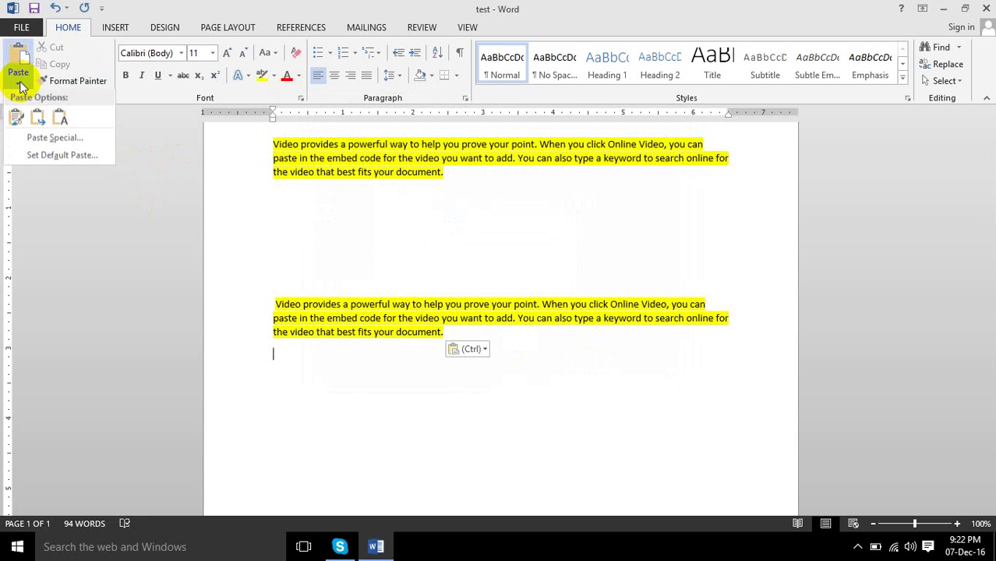
click(63, 140)
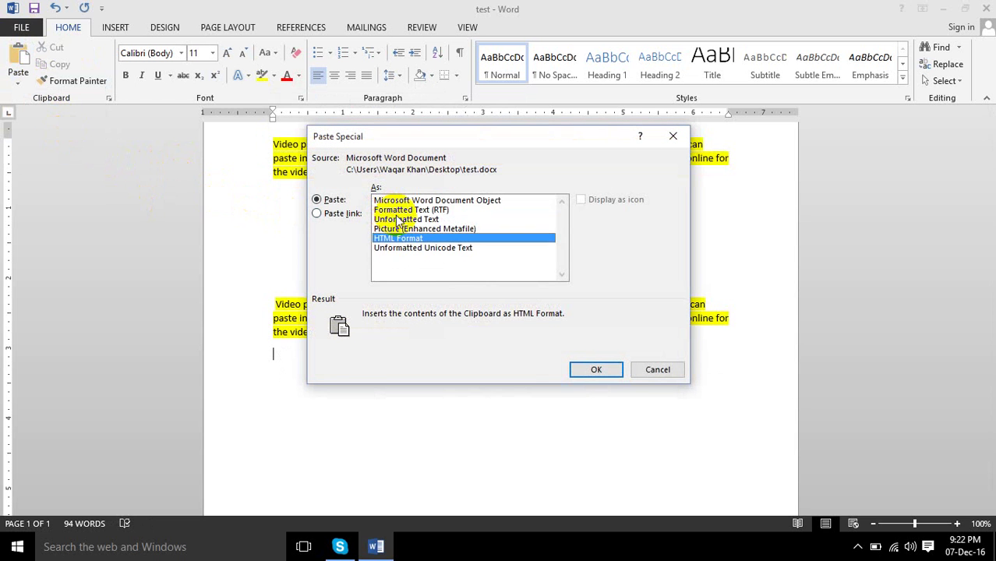
click(399, 219)
click(578, 377)
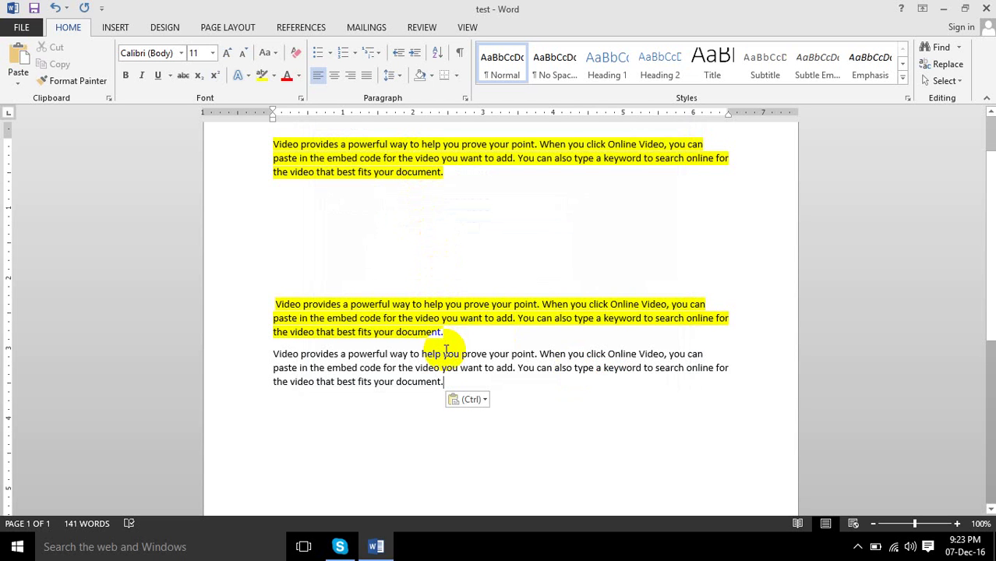
key(Return)
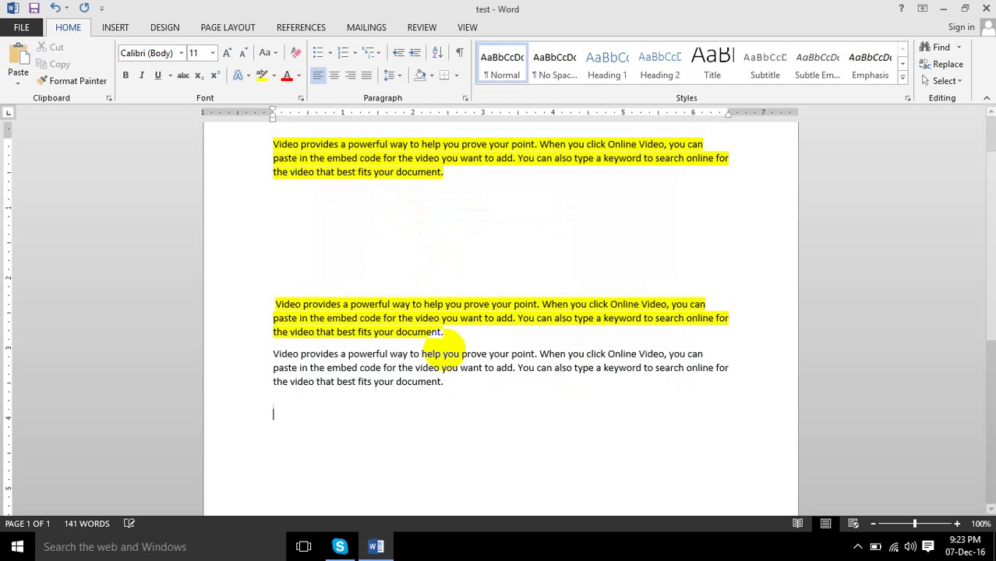
key(Return)
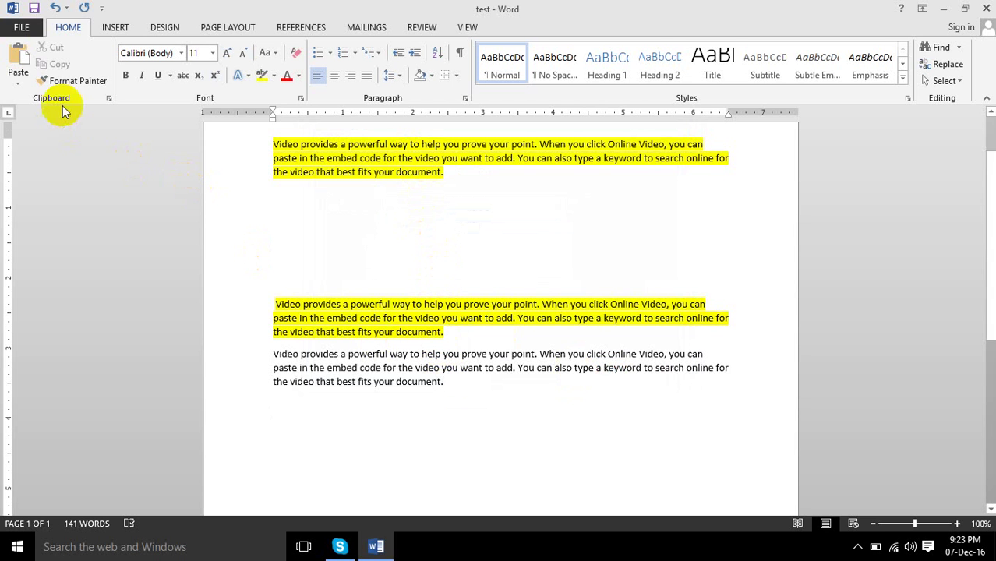
click(18, 77)
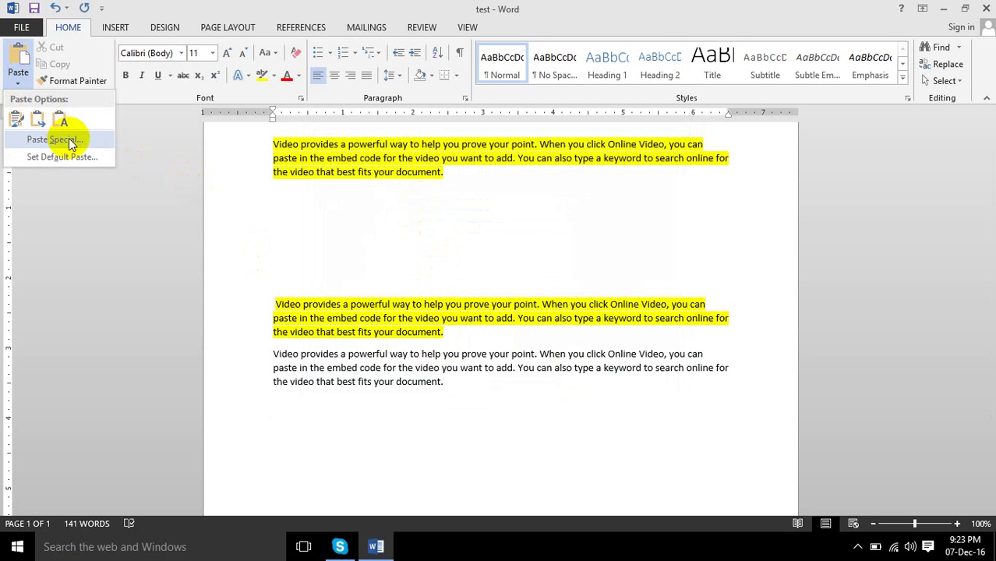
click(54, 138)
click(421, 229)
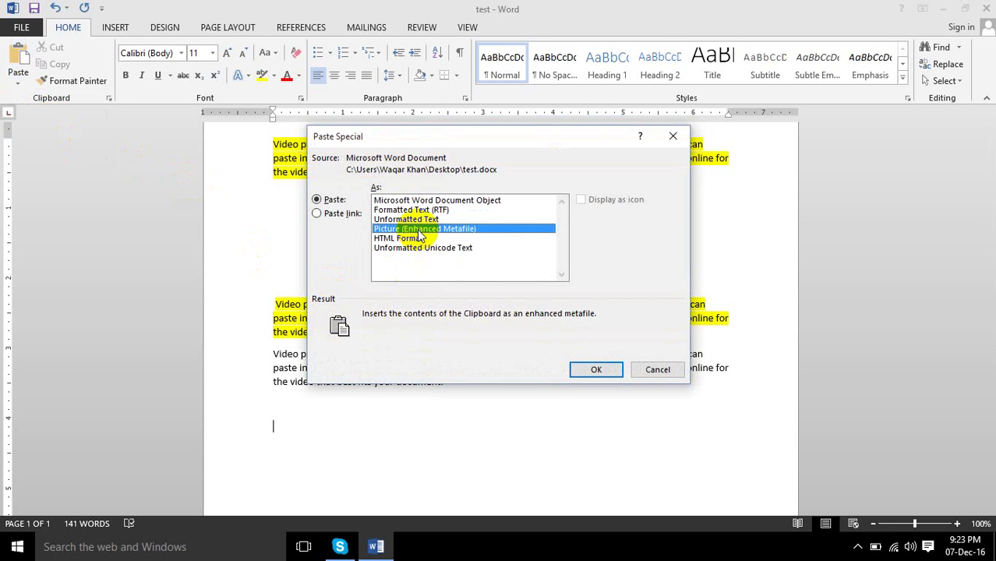
click(584, 368)
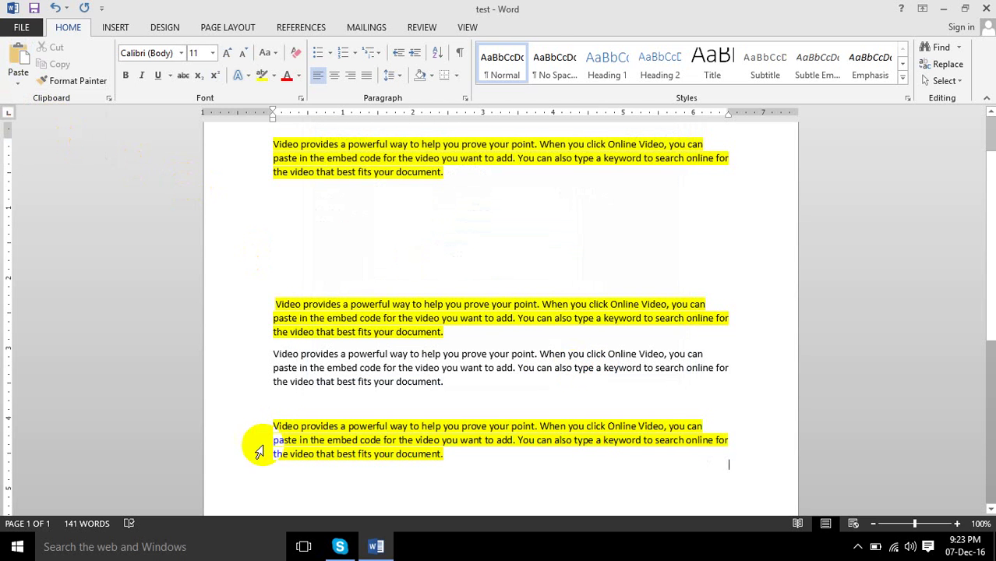
click(292, 441)
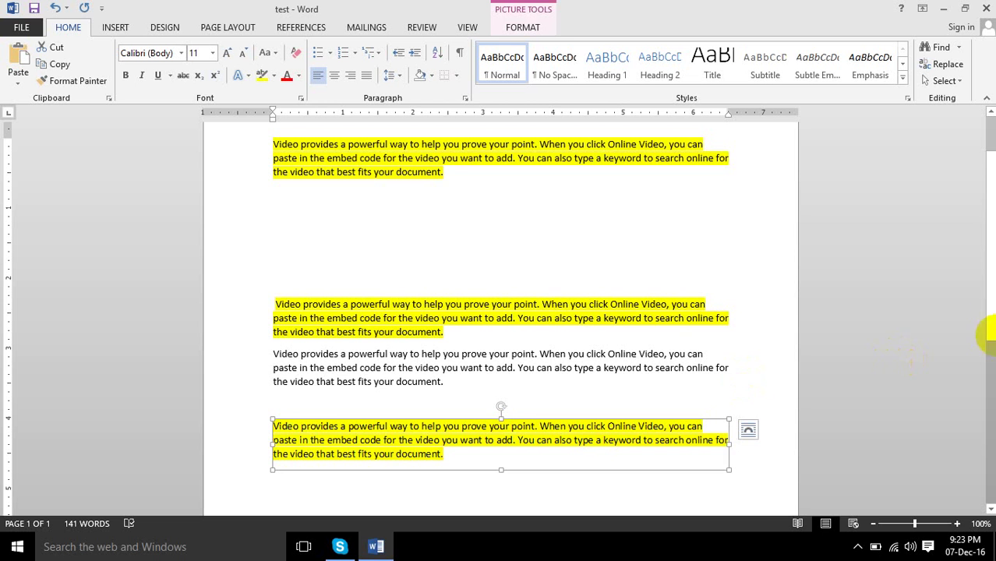
drag(991, 327, 986, 397)
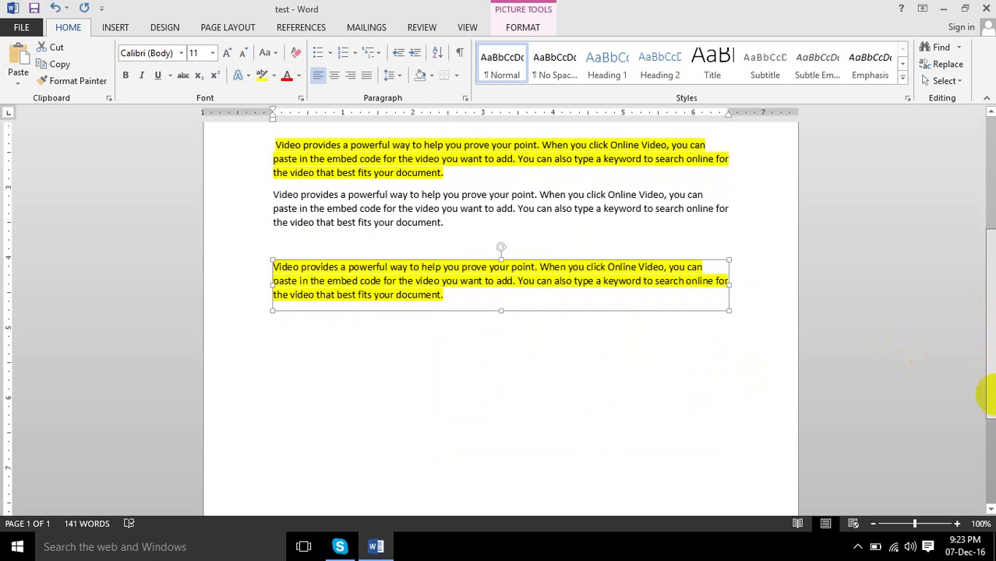
drag(499, 310, 530, 449)
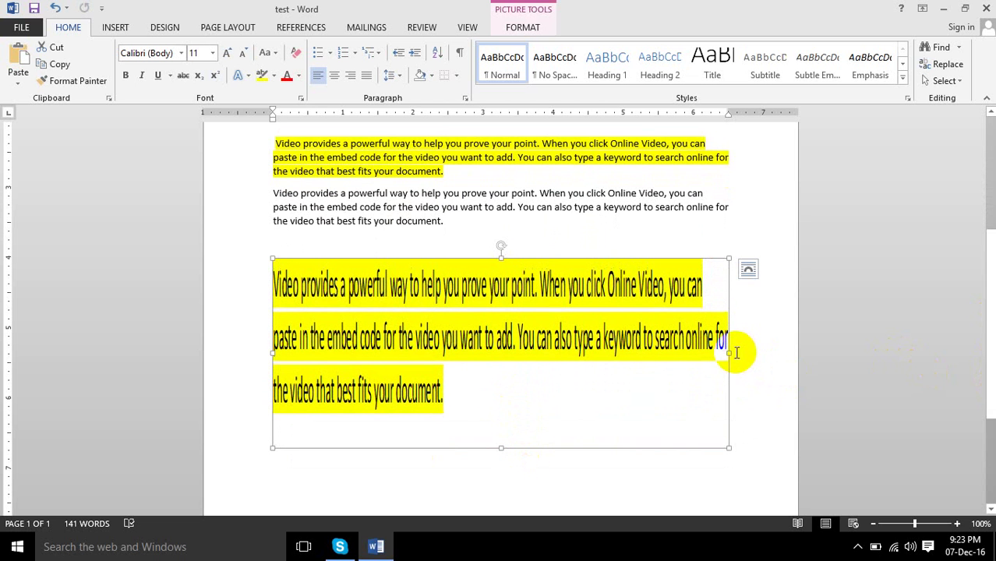
drag(730, 353, 793, 357)
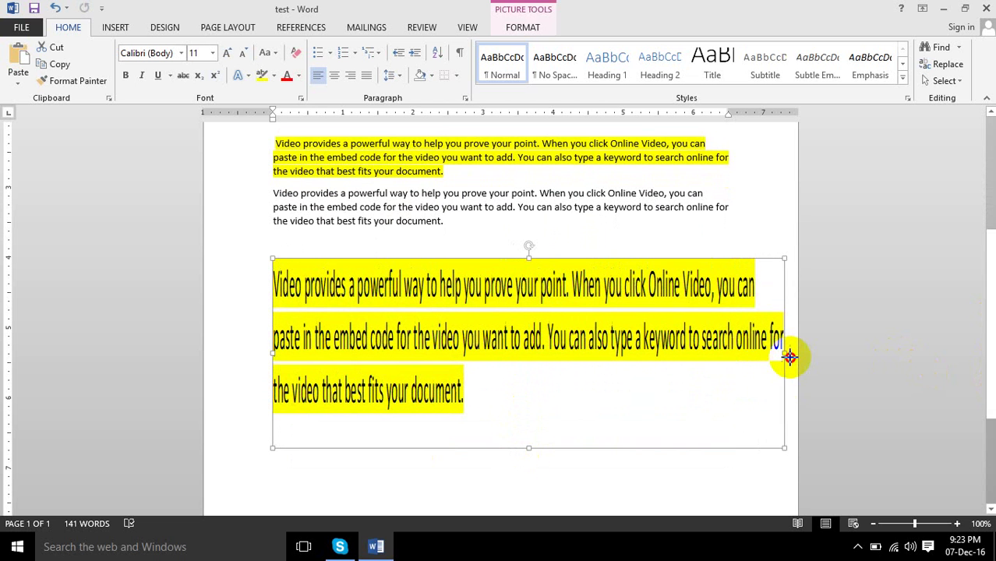
double_click(534, 316)
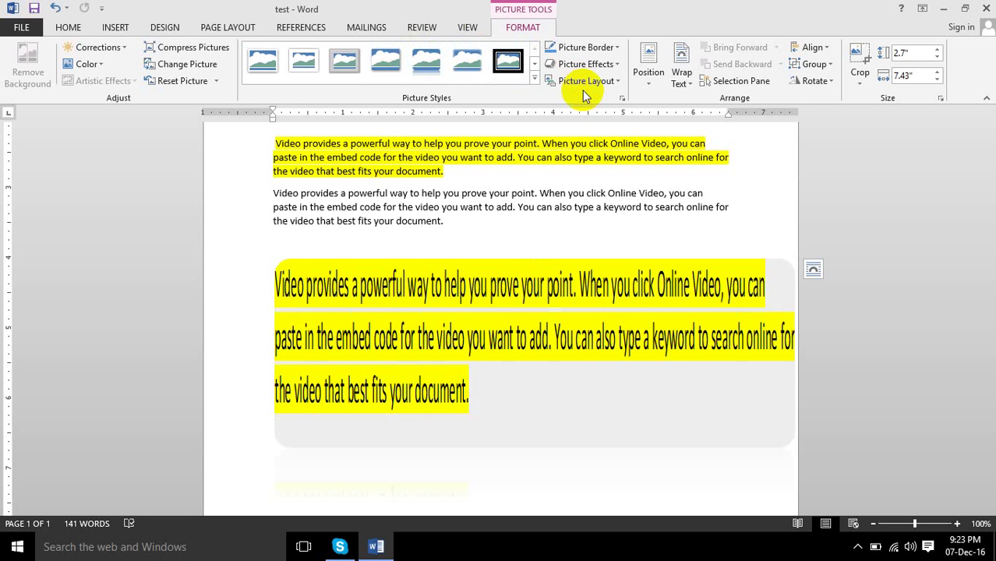
key(ctrl+z)
key(ctrl+z)
key(ctrl+z)
key(ctrl+z)
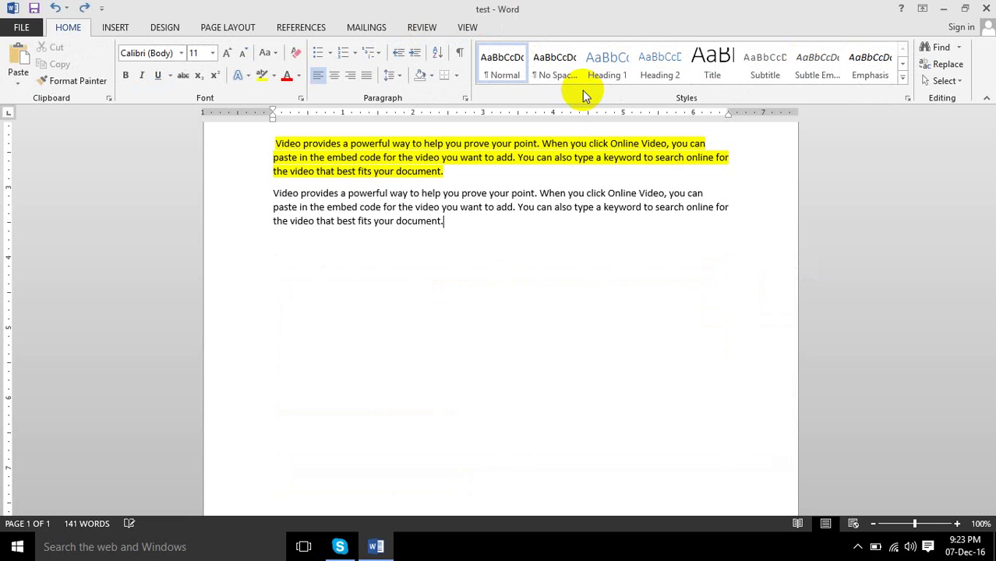
Copy the highlighted 'Video provides' paragraph and the plain copy beneath it.
drag(443, 221, 276, 143)
right_click(334, 148)
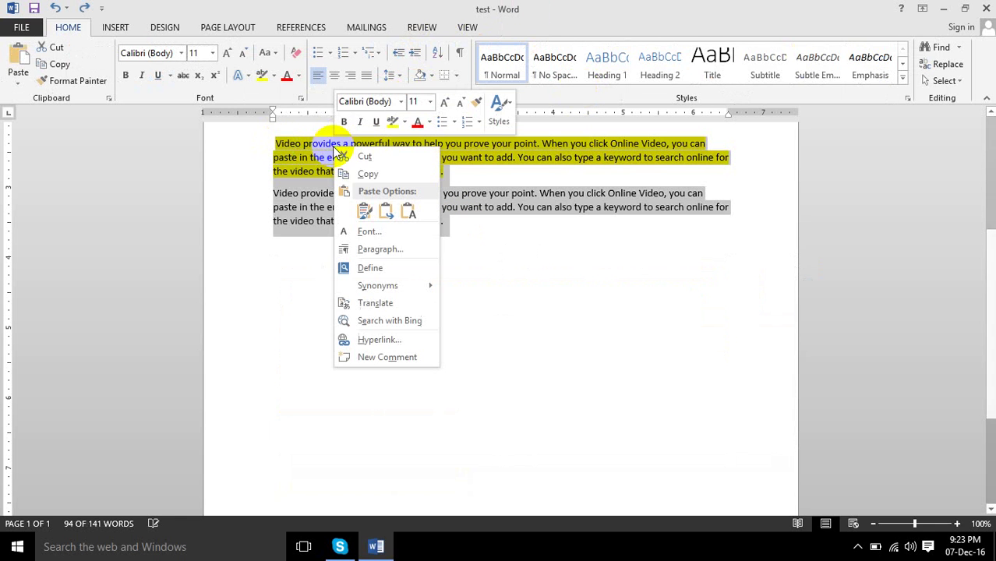
click(365, 175)
click(407, 259)
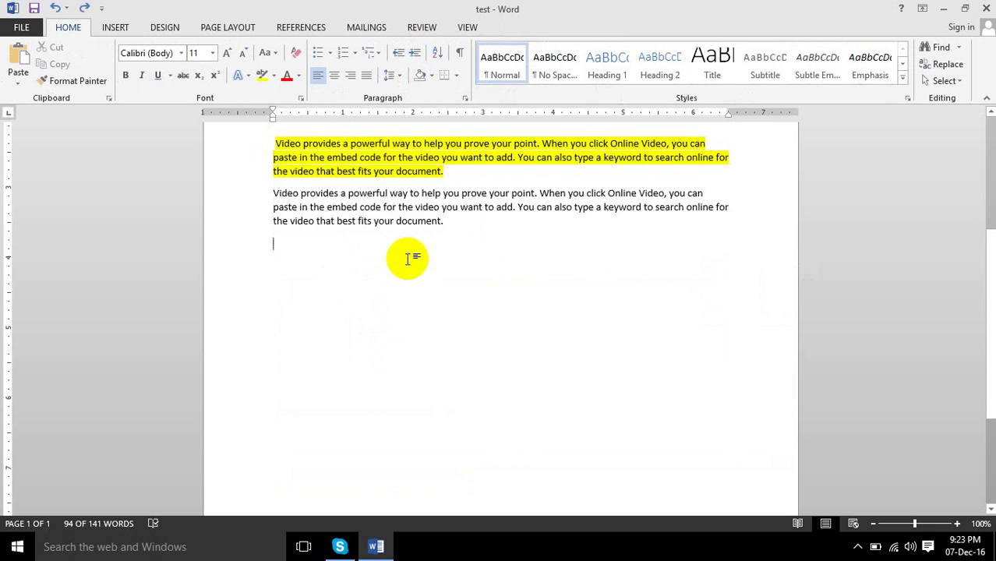
shift+click(278, 150)
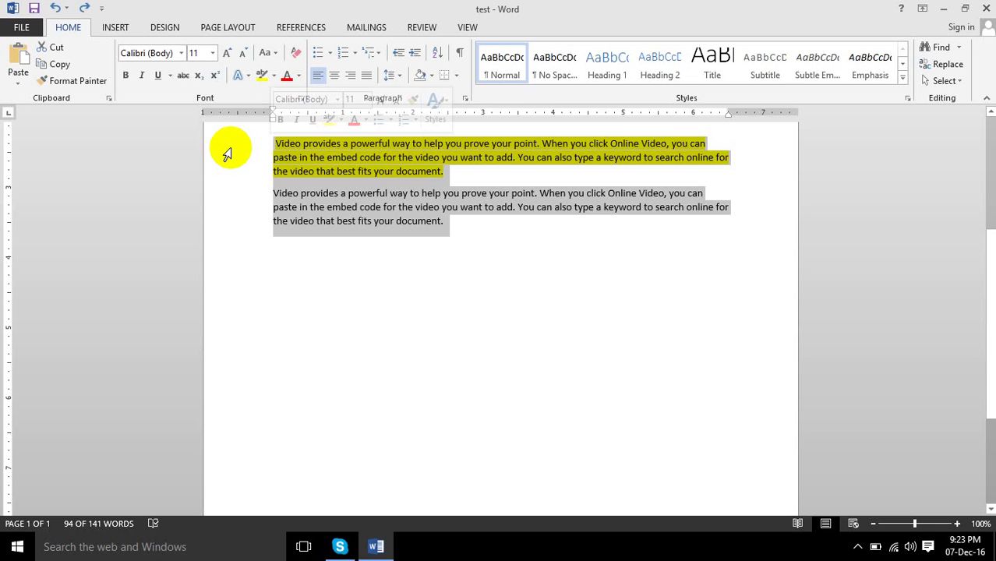
click(18, 84)
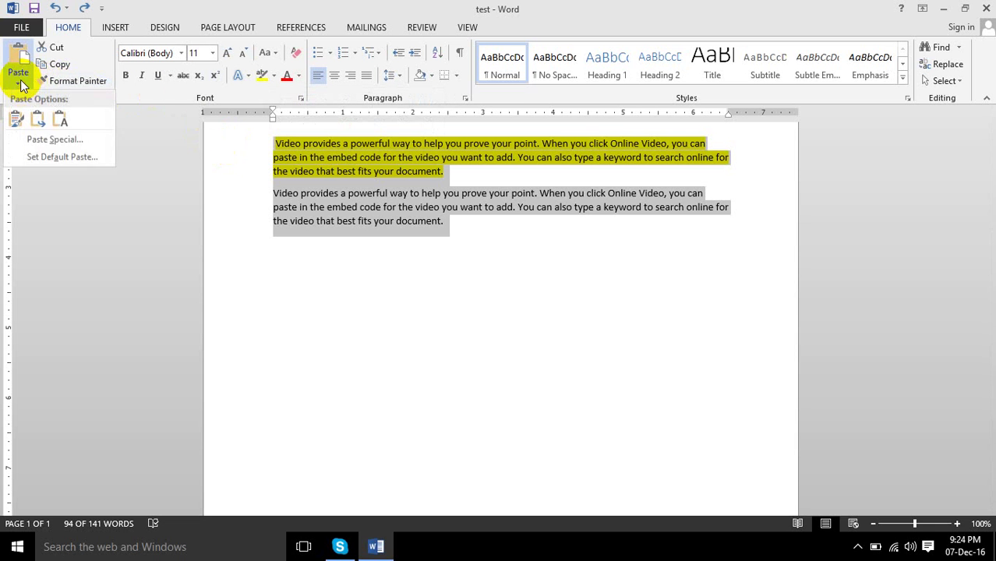
click(43, 138)
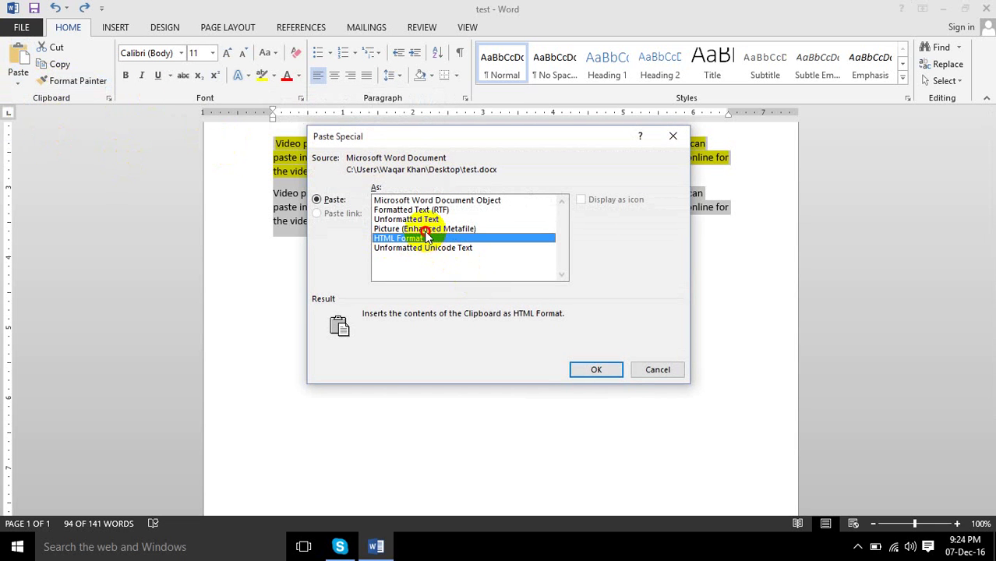
click(421, 228)
click(596, 369)
click(511, 233)
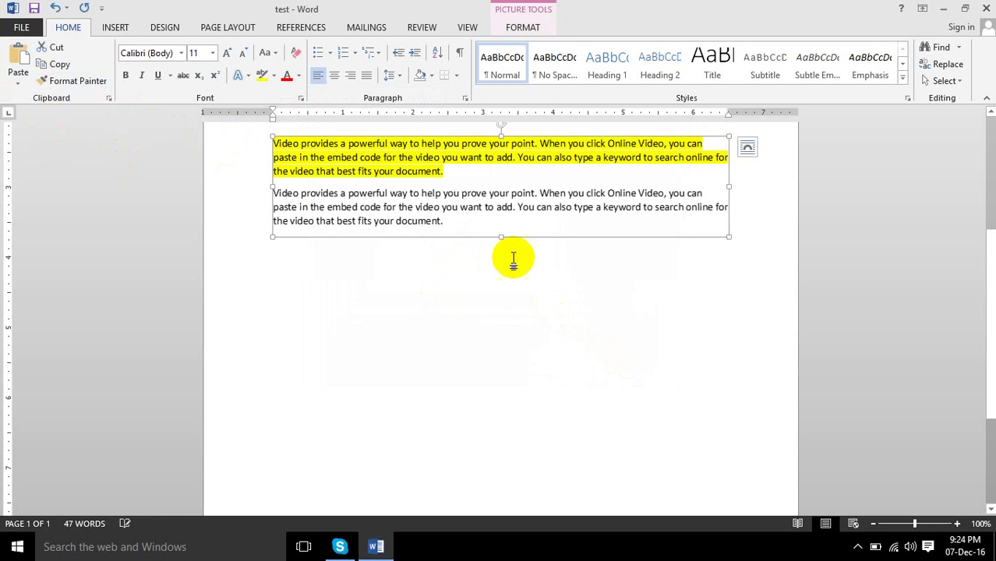
double_click(489, 191)
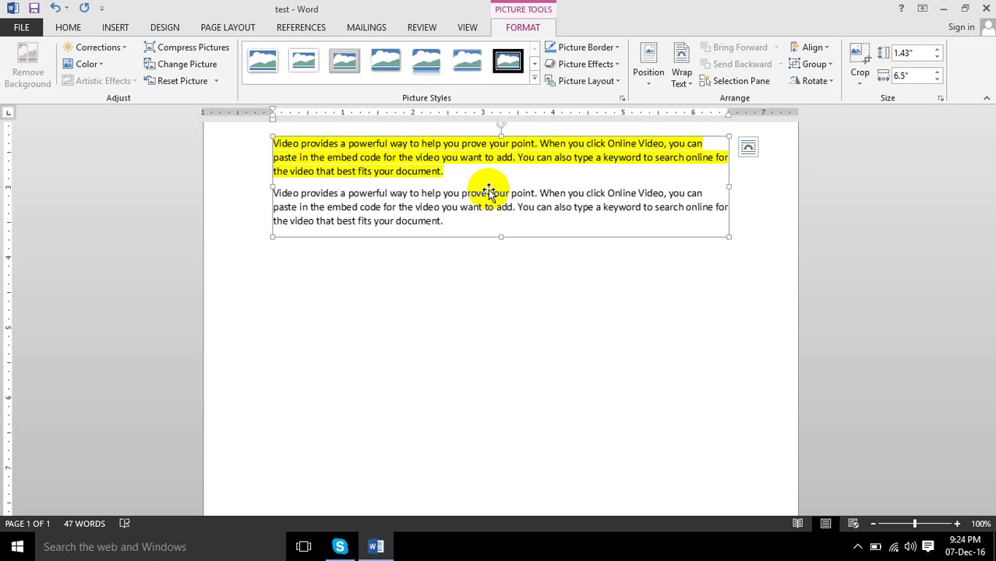
key(ctrl+a)
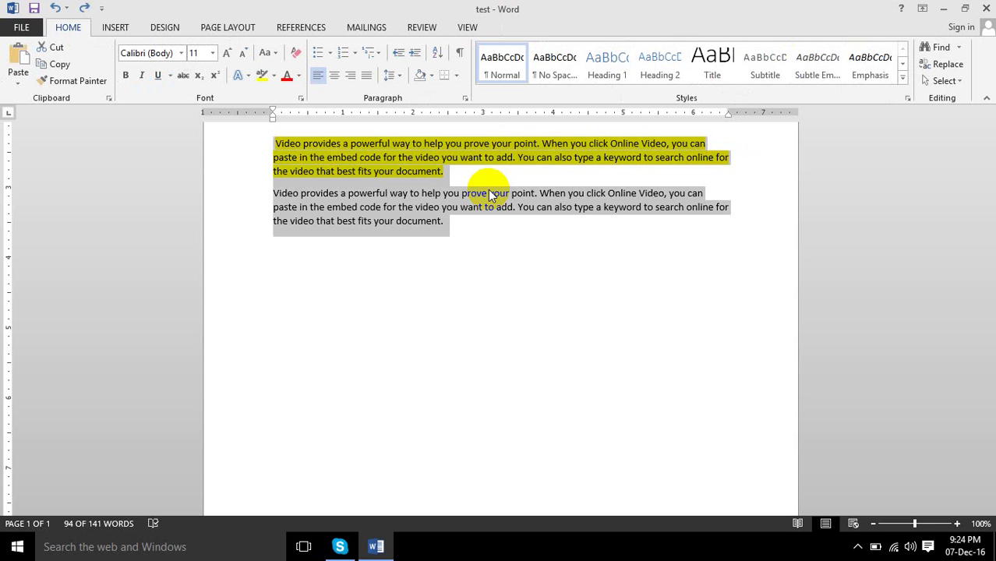
click(508, 248)
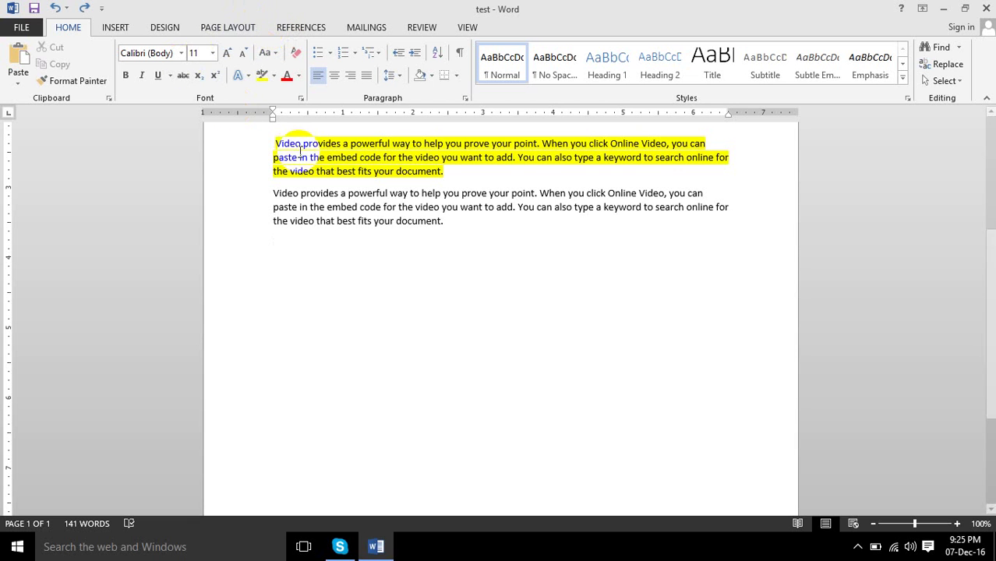
Delete the first, yellow-highlighted paragraph.
drag(456, 223, 255, 138)
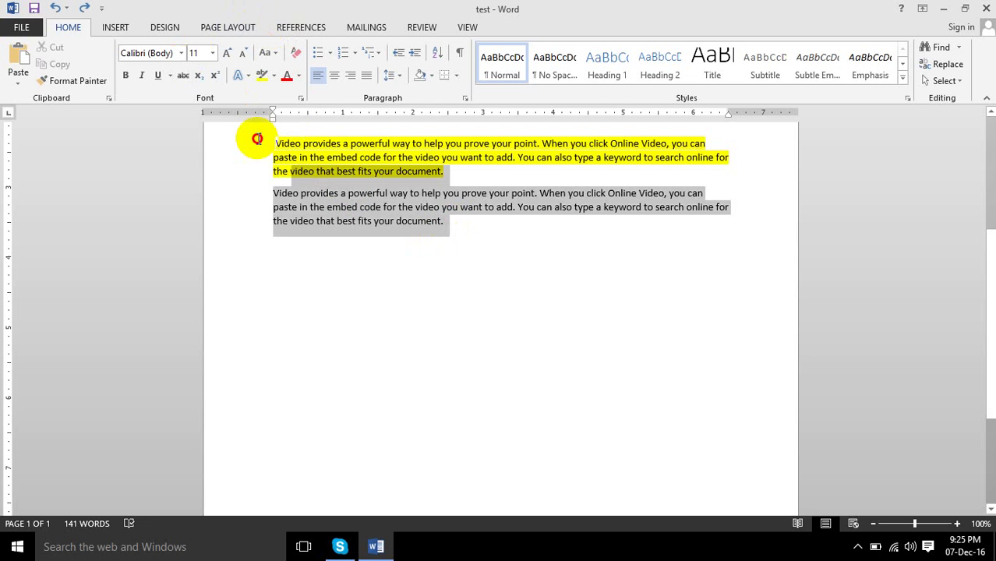
click(395, 209)
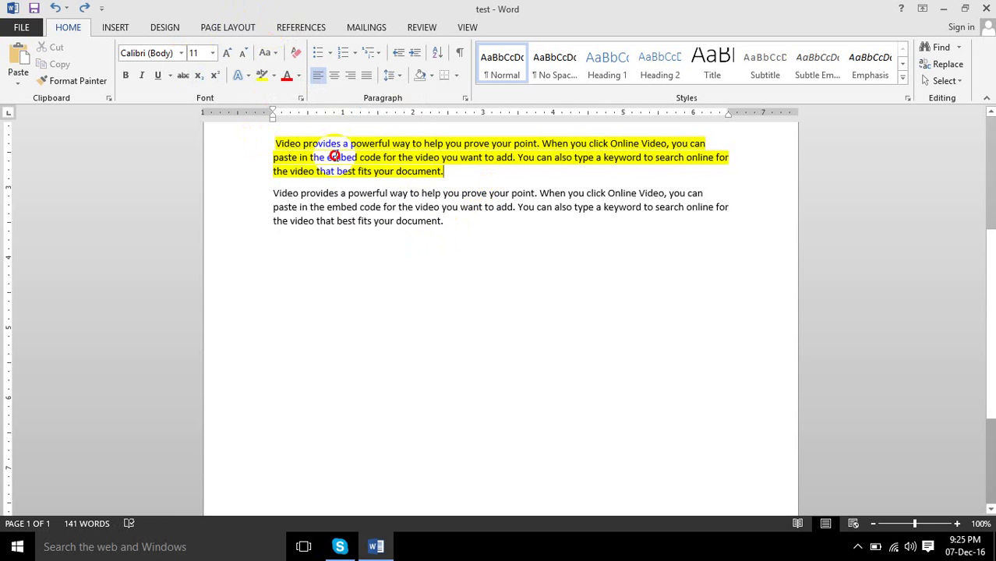
drag(445, 171, 278, 139)
key(Delete)
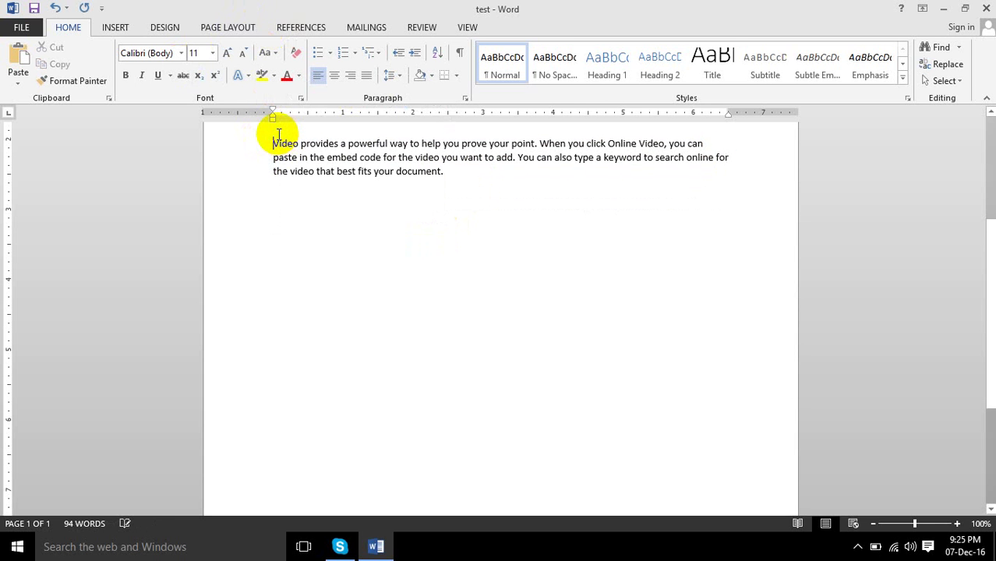
Copy the remaining paragraph and insert a page break after it with Ctrl+Enter.
drag(445, 172, 273, 142)
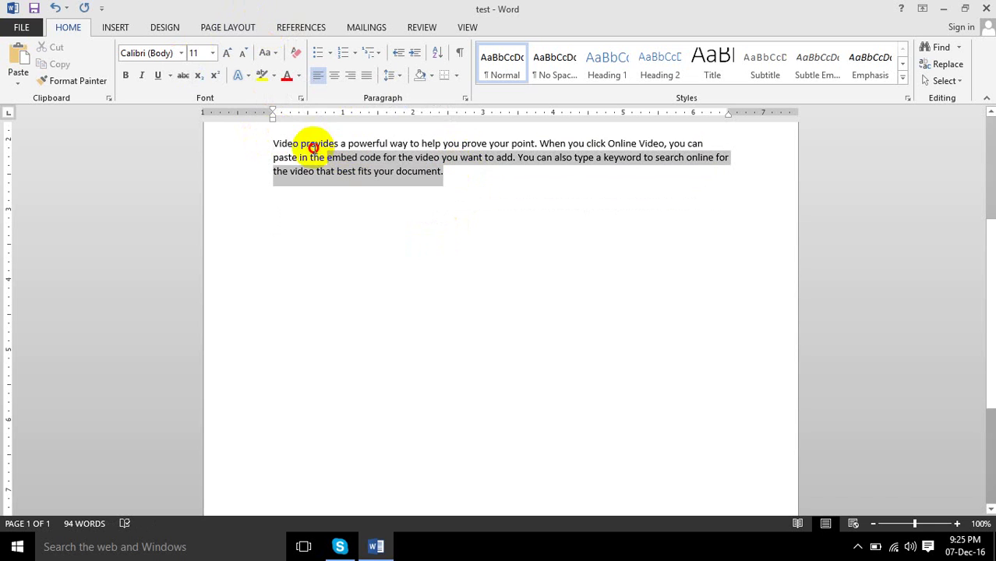
right_click(344, 172)
click(380, 191)
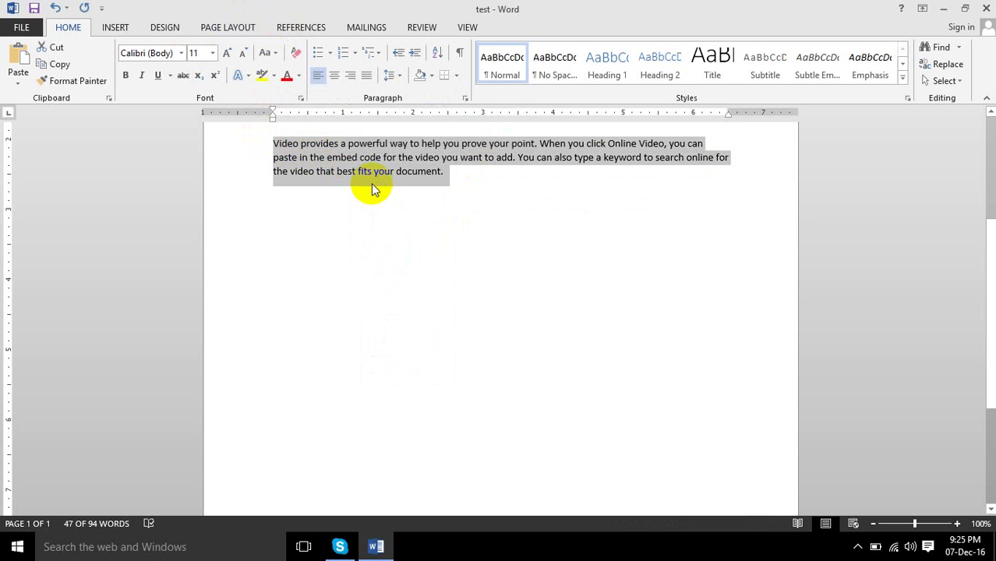
click(459, 178)
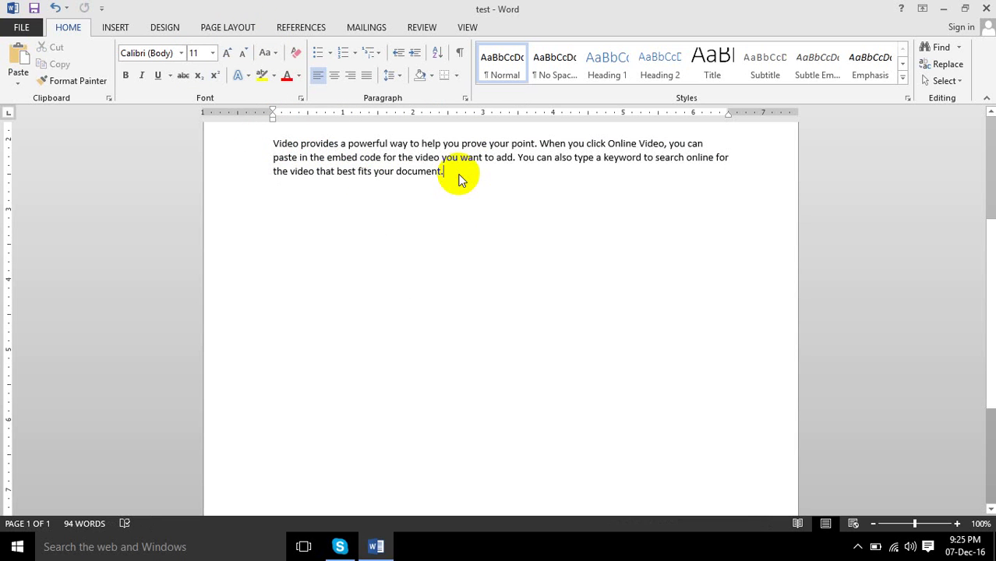
key(ctrl+Return)
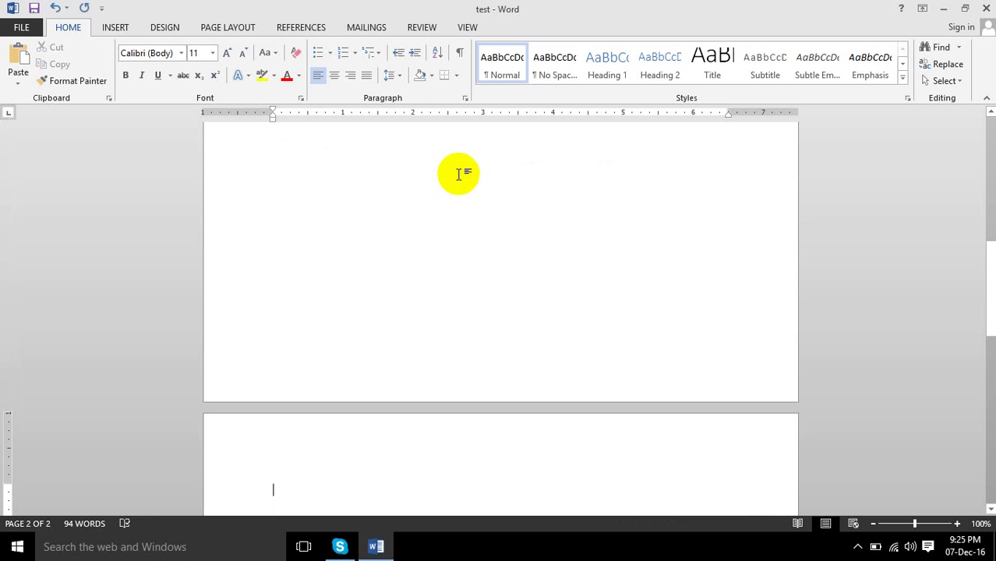
Cancel Paste Special without pasting and save the document.
click(18, 82)
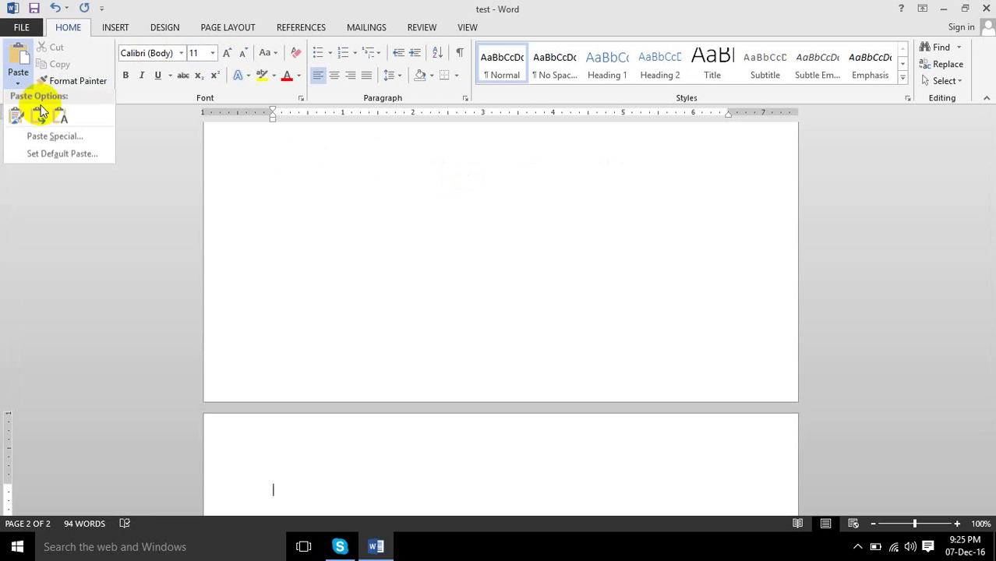
click(56, 139)
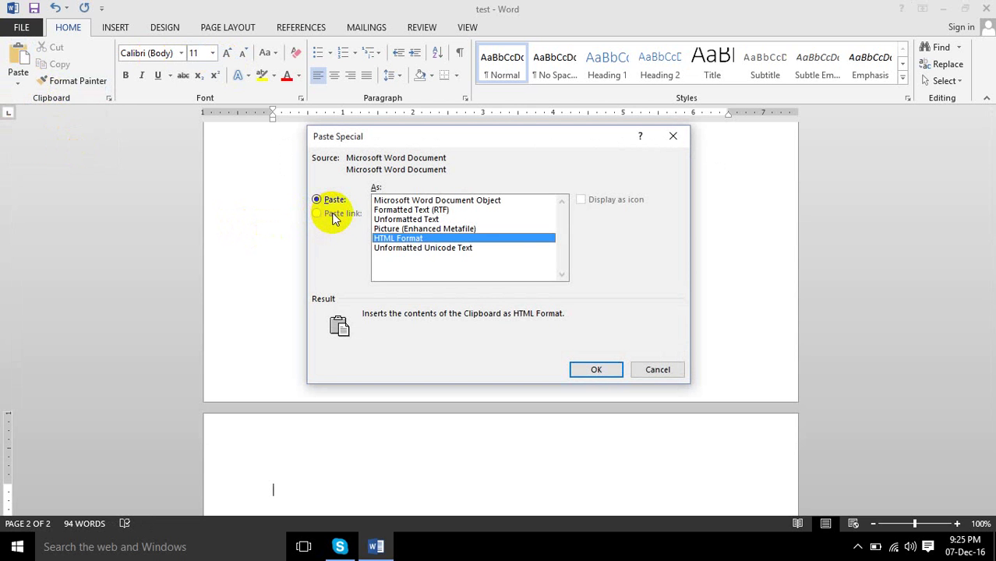
click(654, 369)
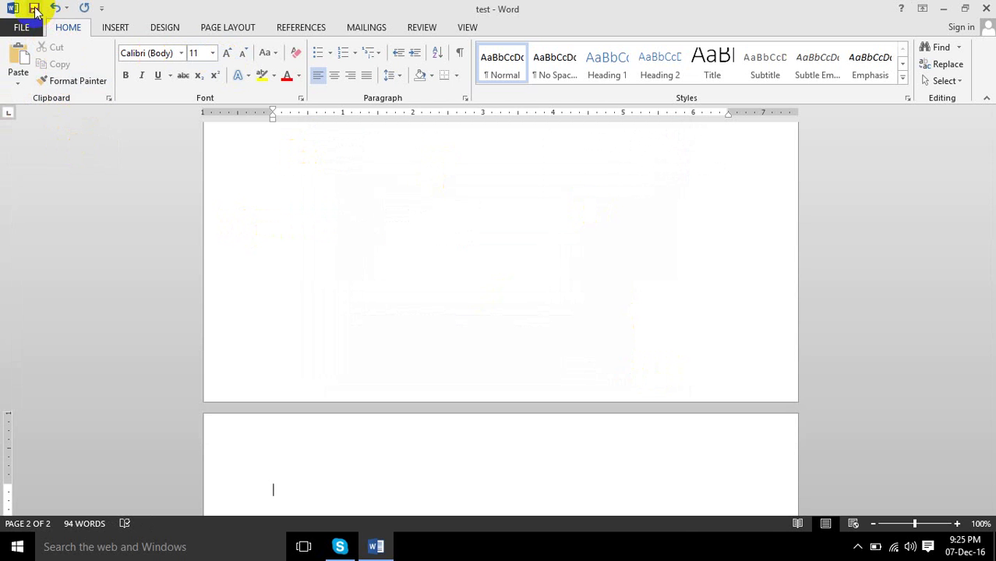
click(35, 9)
Delete the yellow-highlighted first paragraph and the blank lines below it, then save the document.
drag(988, 301, 990, 173)
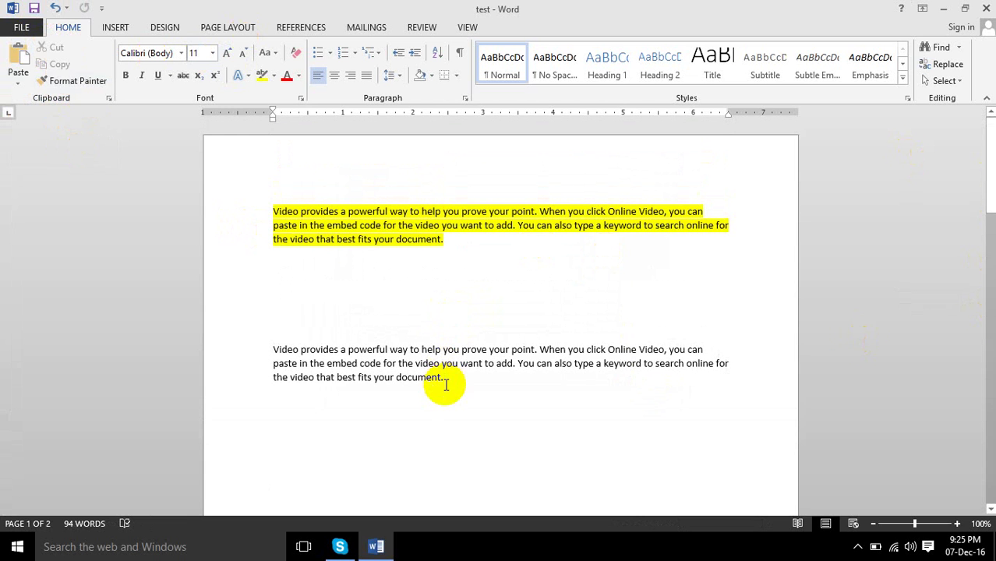
drag(446, 380, 298, 345)
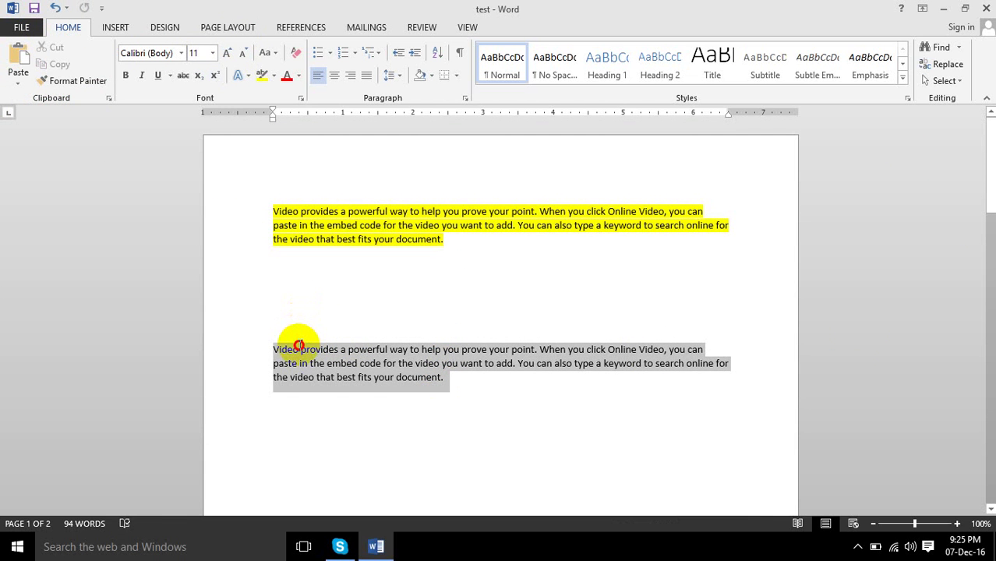
drag(289, 329, 269, 202)
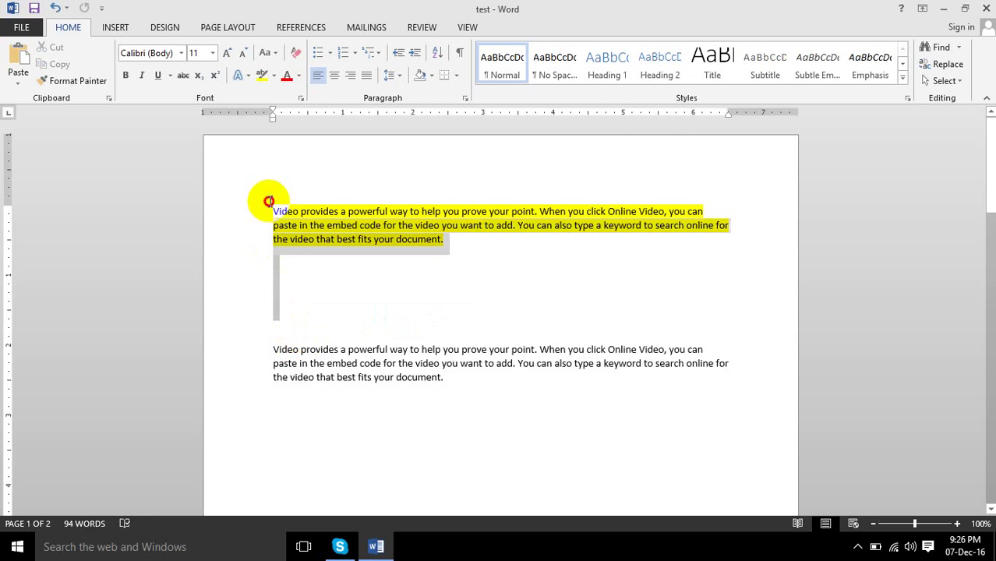
key(Delete)
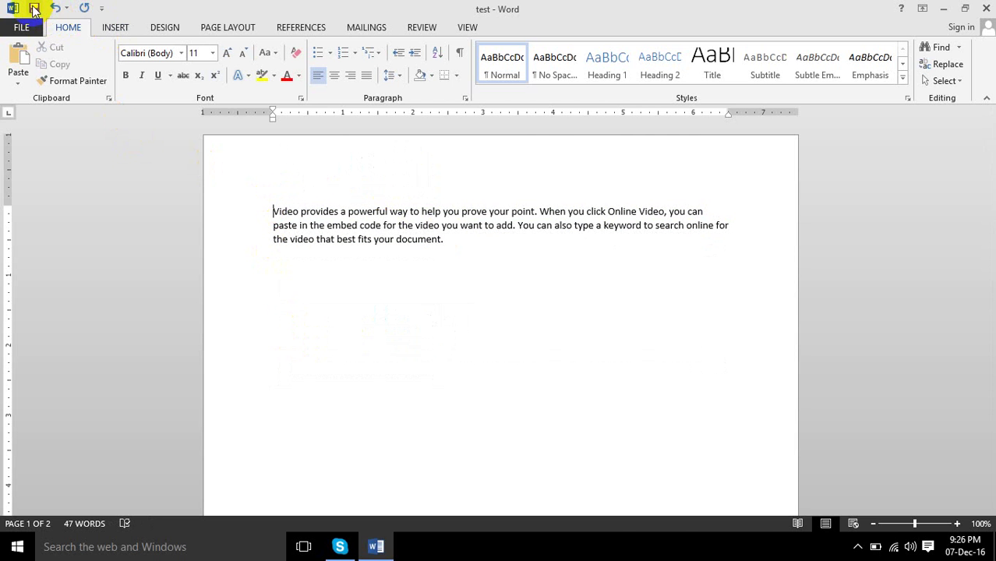
click(35, 9)
Copy the remaining 'Video provides' paragraph.
mouse_move(444, 240)
mouse_down()
mouse_move(279, 234)
mouse_move(265, 213)
mouse_up()
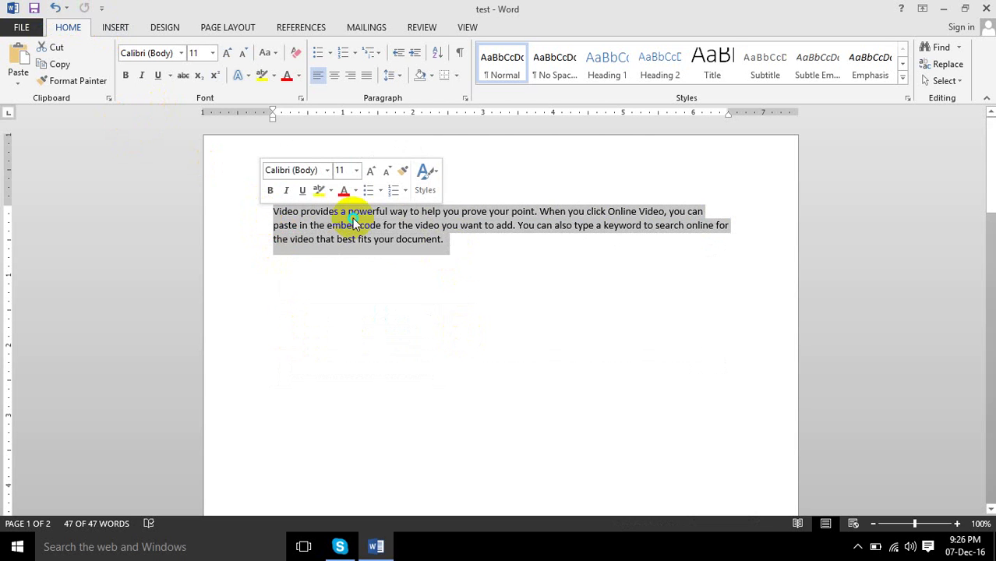
right_click(354, 223)
click(388, 242)
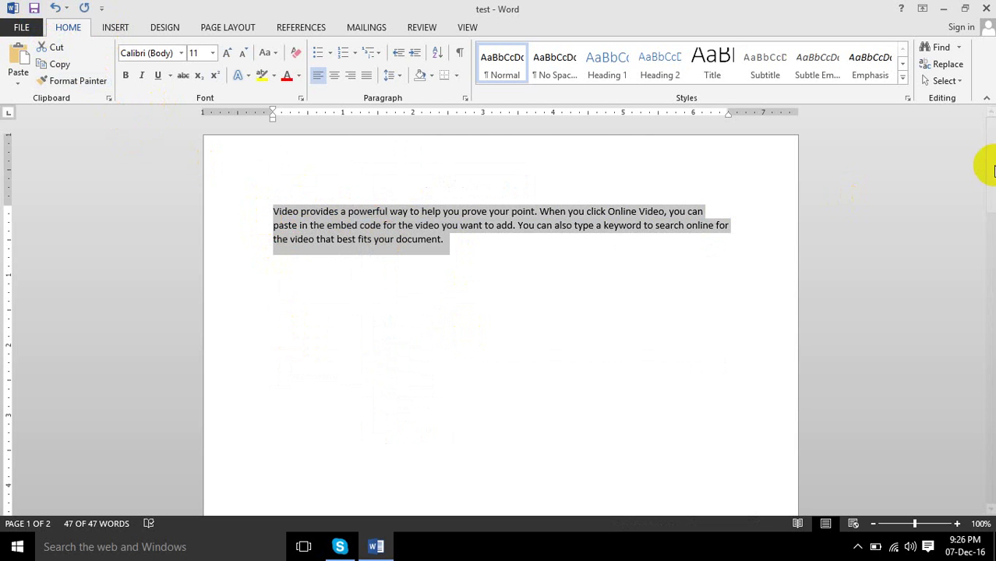
drag(991, 170, 868, 304)
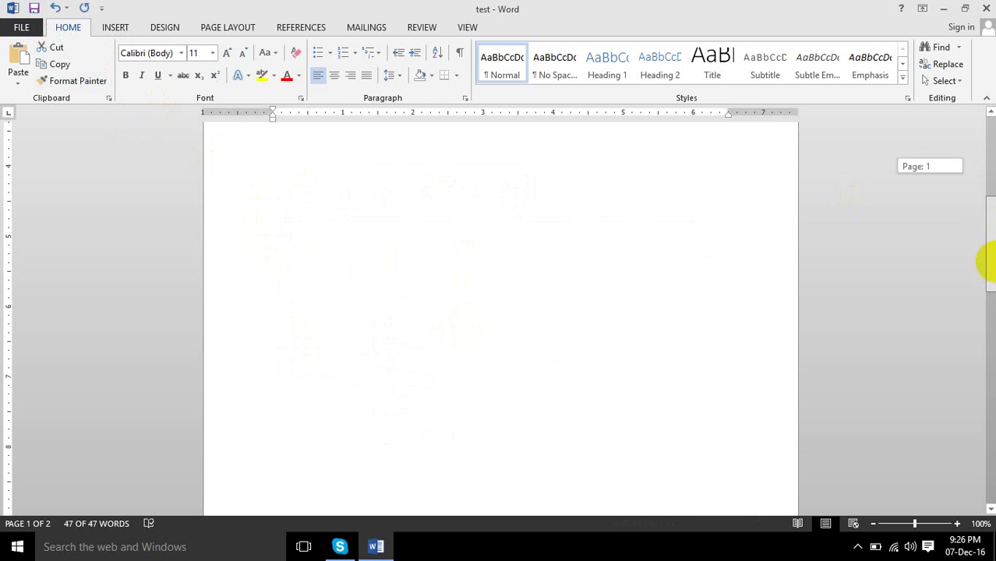
Paste Special the 'Video provides' paragraph onto page 2 using the Paste link option.
click(507, 392)
click(27, 82)
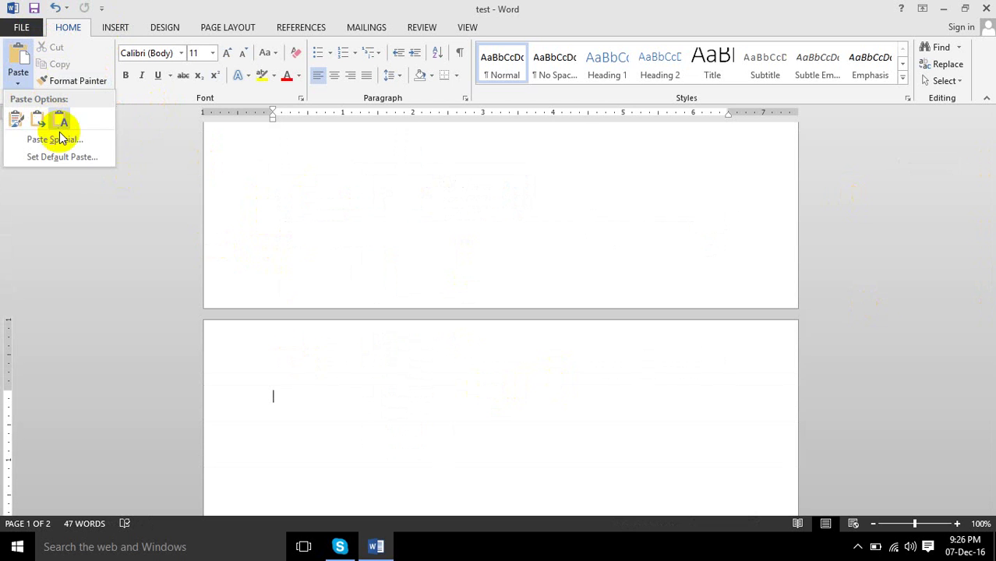
click(61, 137)
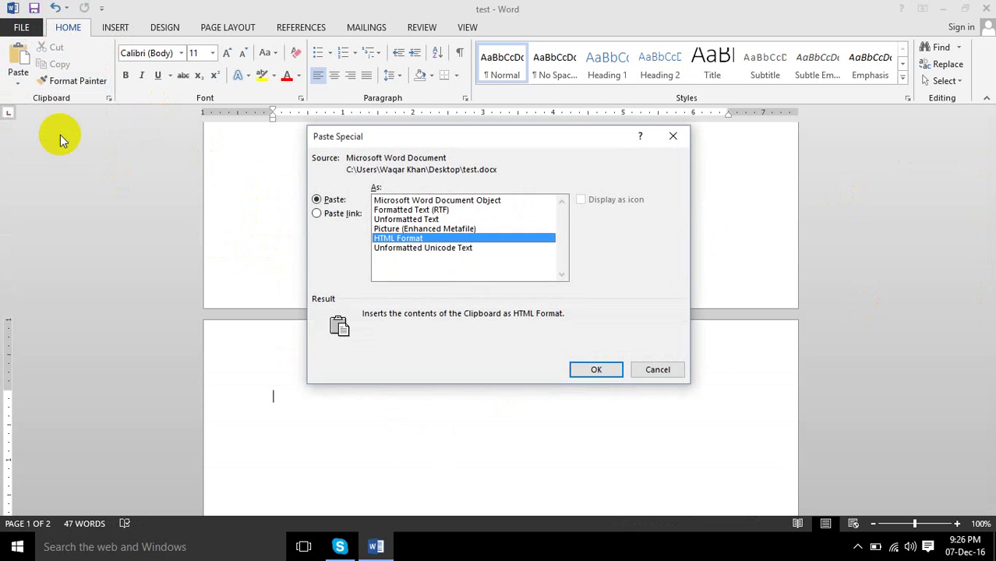
click(335, 216)
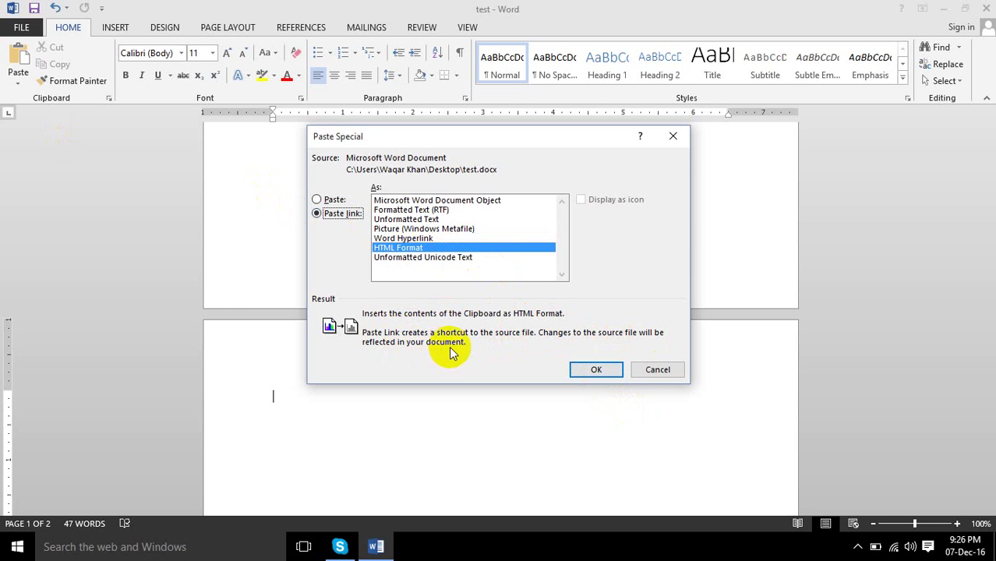
click(574, 371)
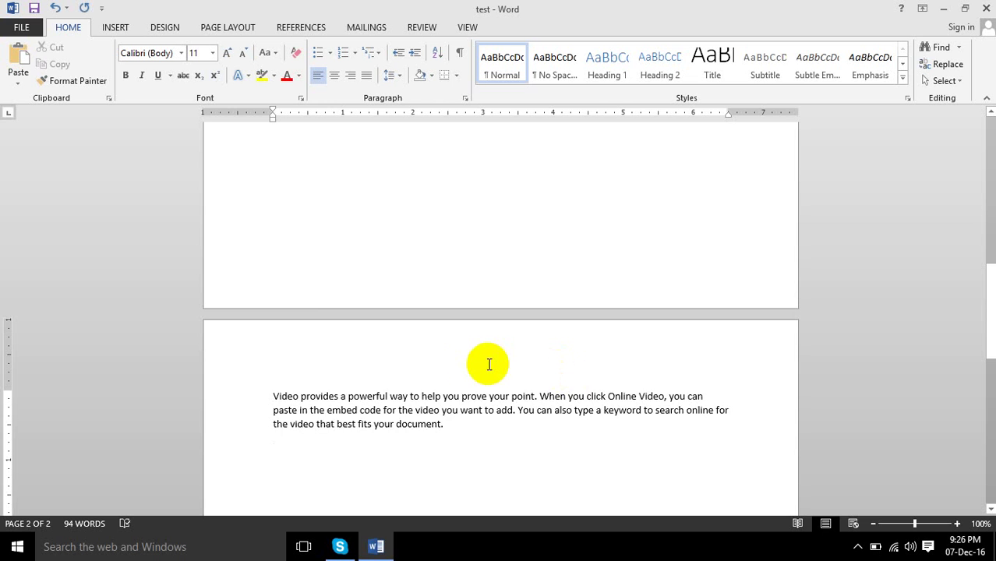
Insert 'asdasd' and short lines Asd, Sa, Dsa, D, Asd before "you want to add".
triple_click(428, 399)
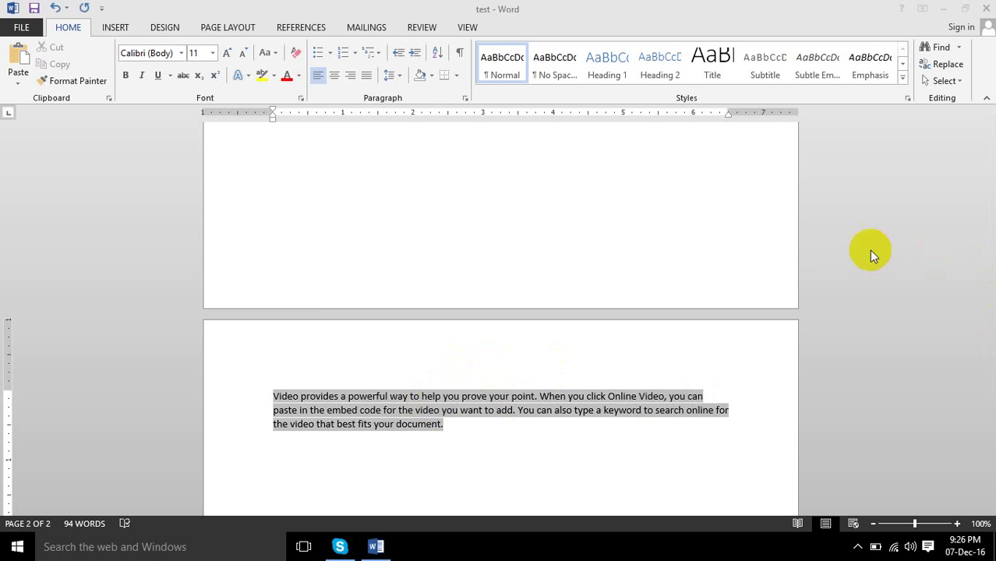
scroll(570, 196, down, 5)
scroll(570, 196, up, 5)
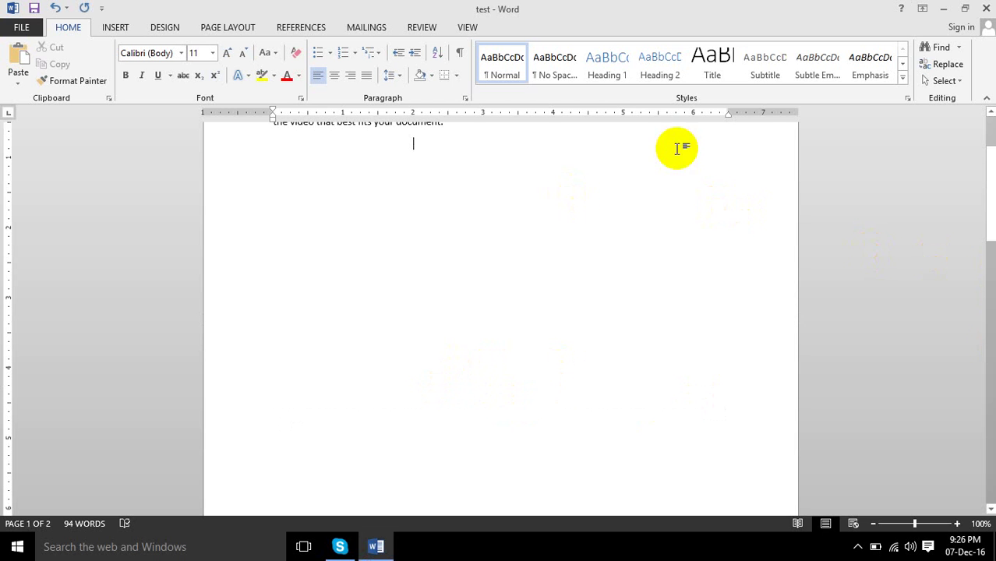
click(483, 145)
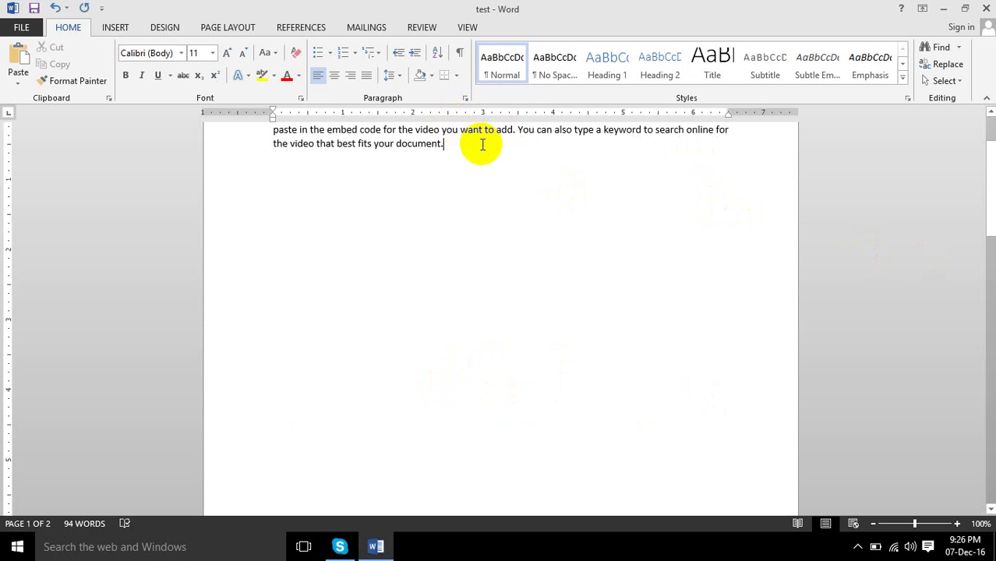
click(442, 130)
text(asd)
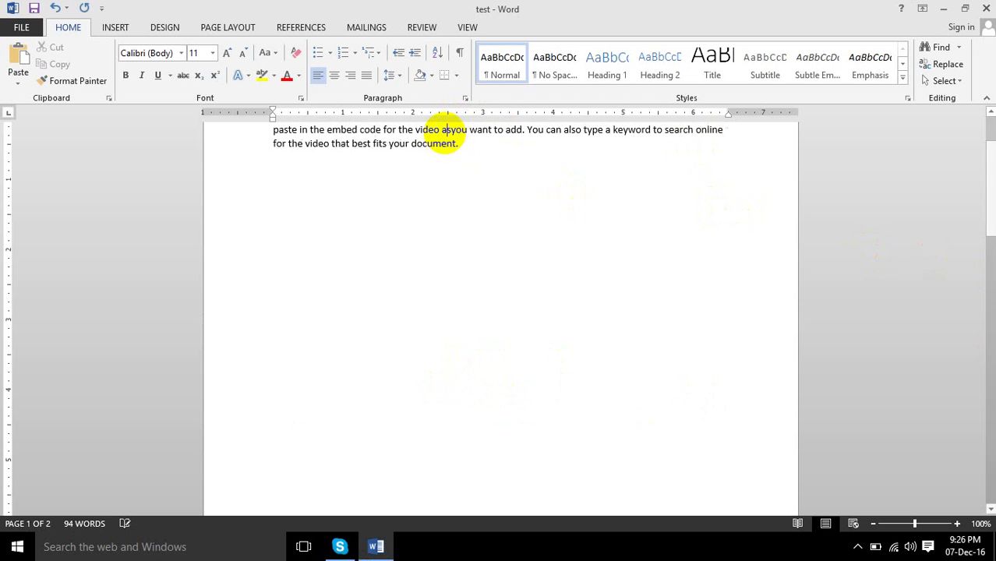
text(asd asd sa dsa d asd)
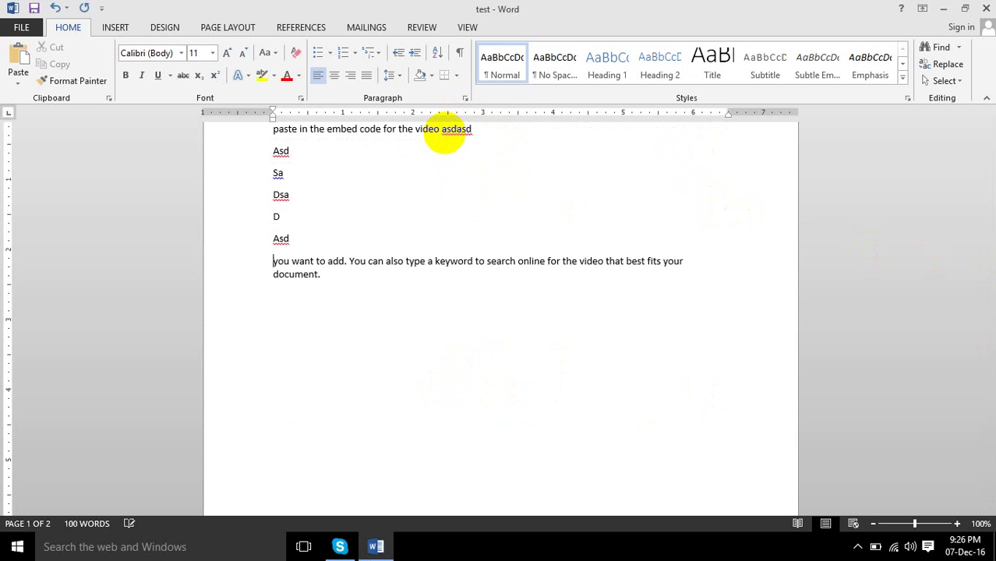
click(477, 274)
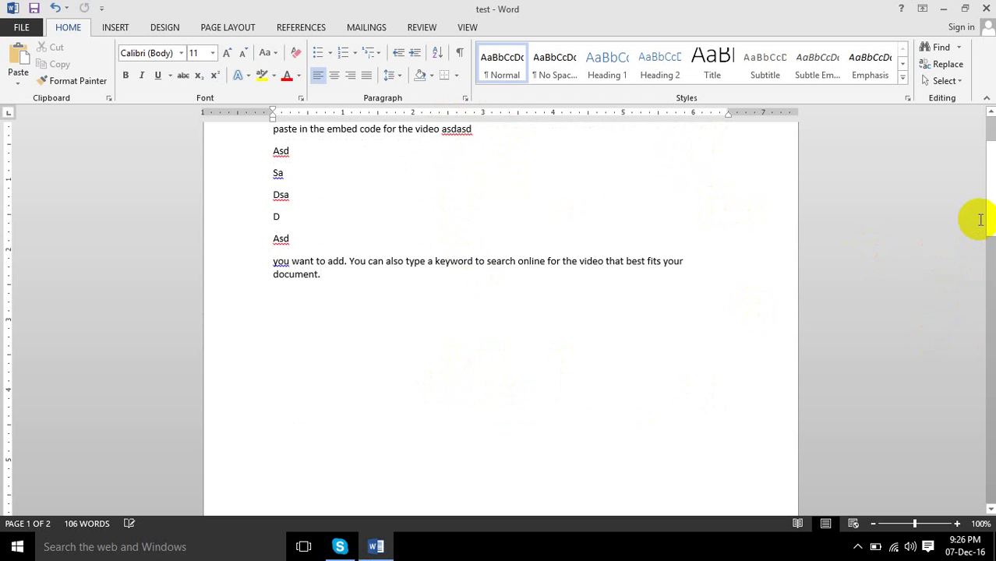
drag(985, 216, 965, 375)
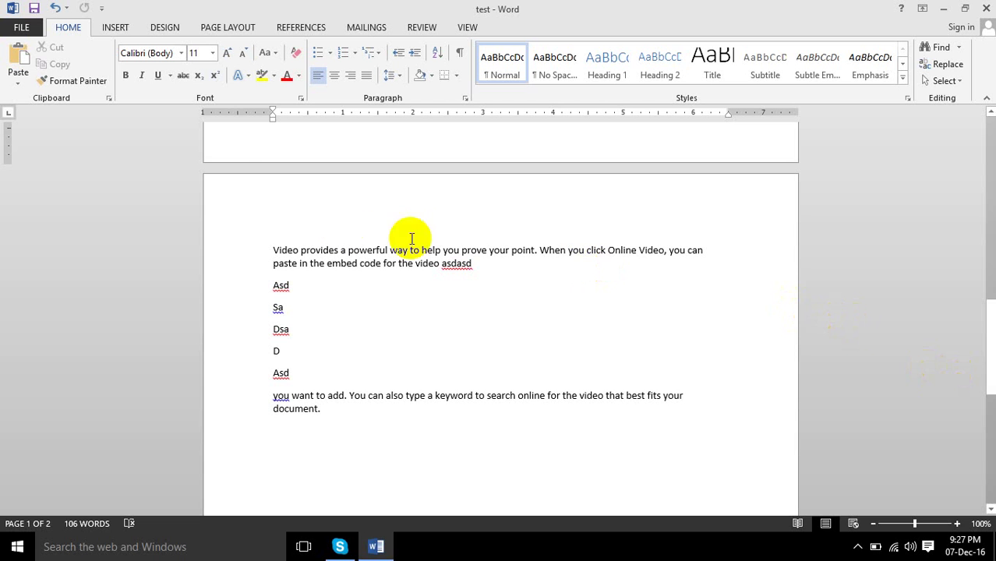
Select all the document text, then minimise the Word window to reveal the desktop.
click(16, 86)
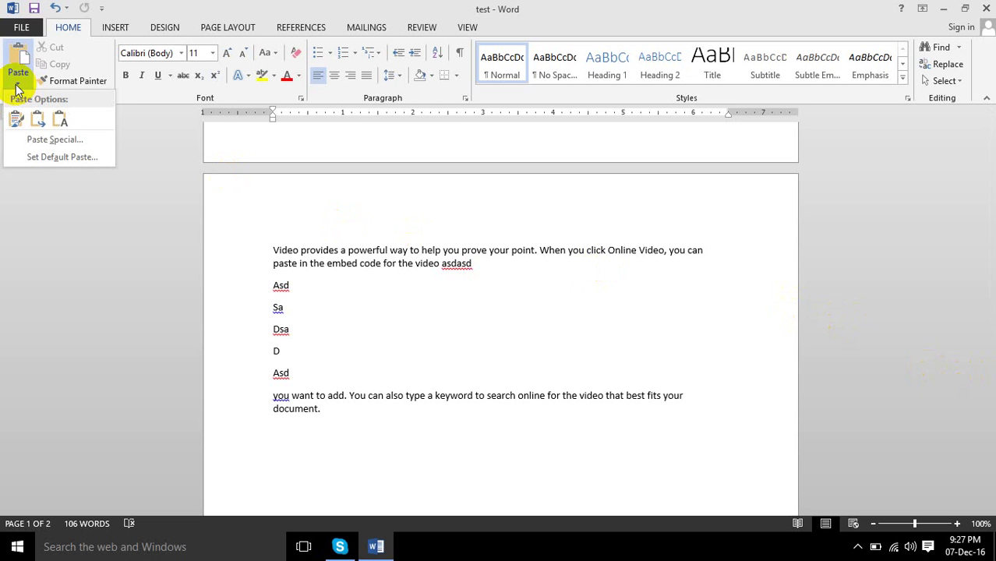
click(16, 86)
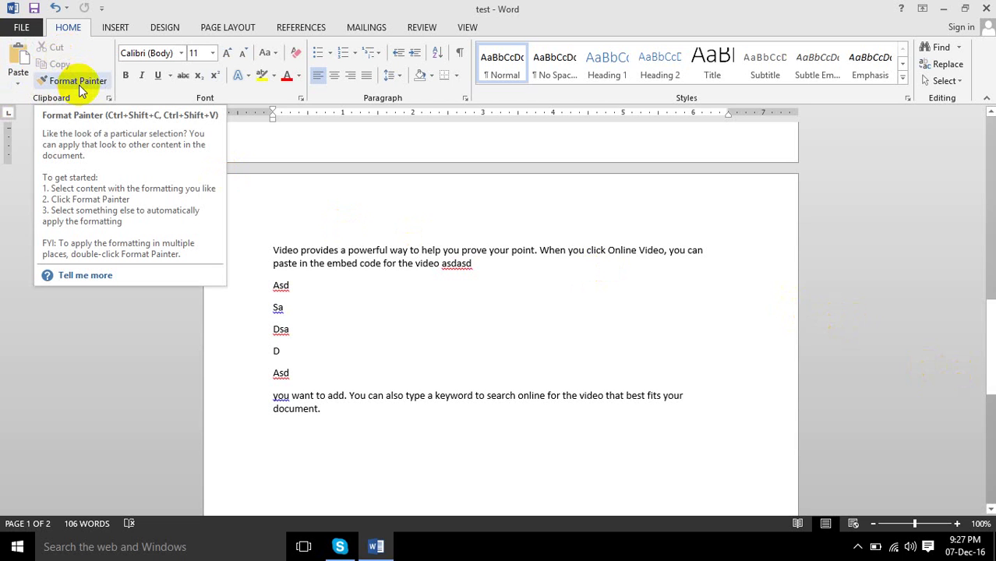
key(ctrl+a)
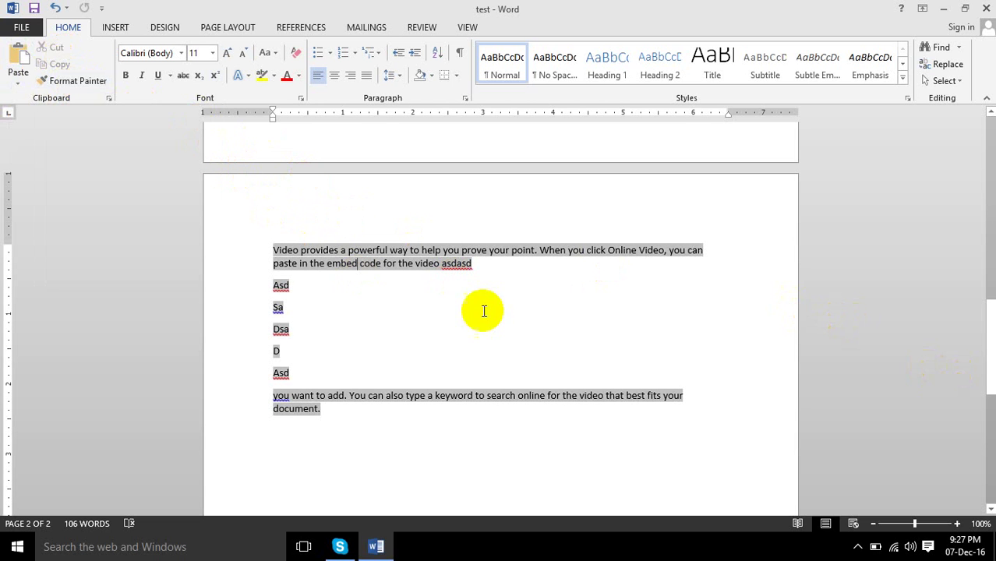
click(942, 15)
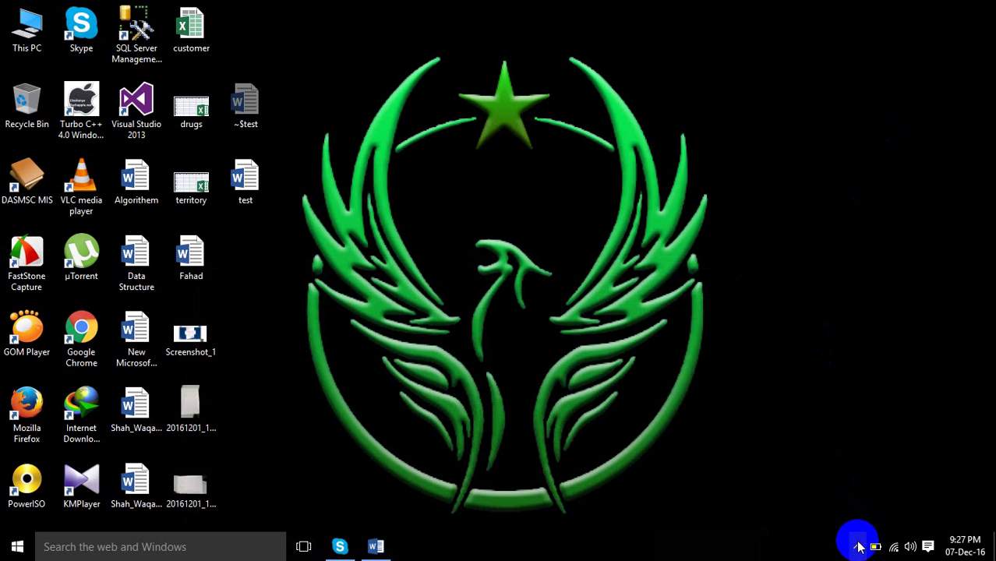